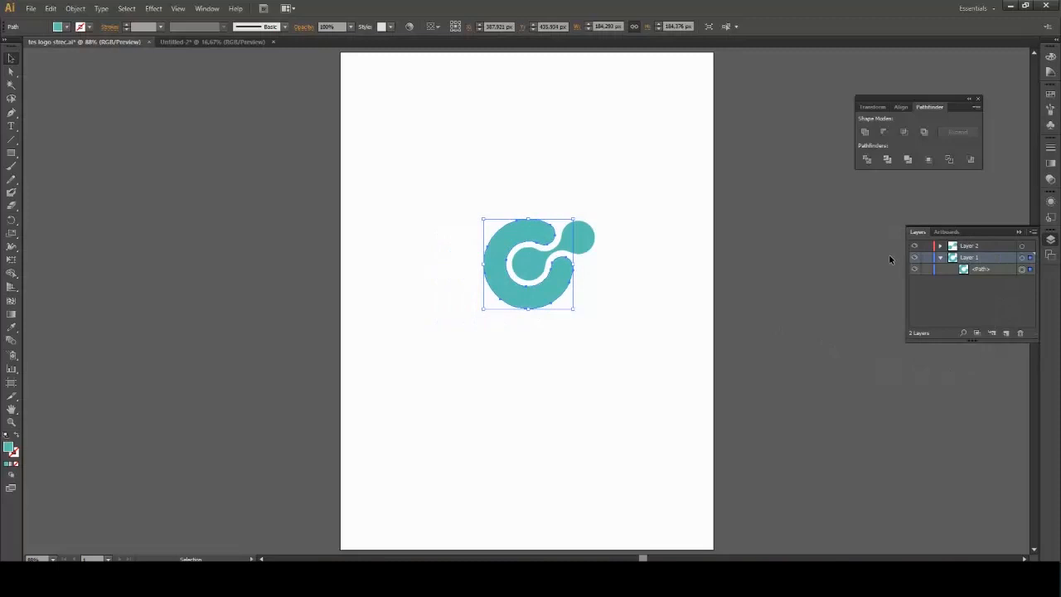
Step: Try moving the C-shaped path away from the connected dots of the logo, and undo the move
{"action": "left_click", "coordinate": [620, 187]}
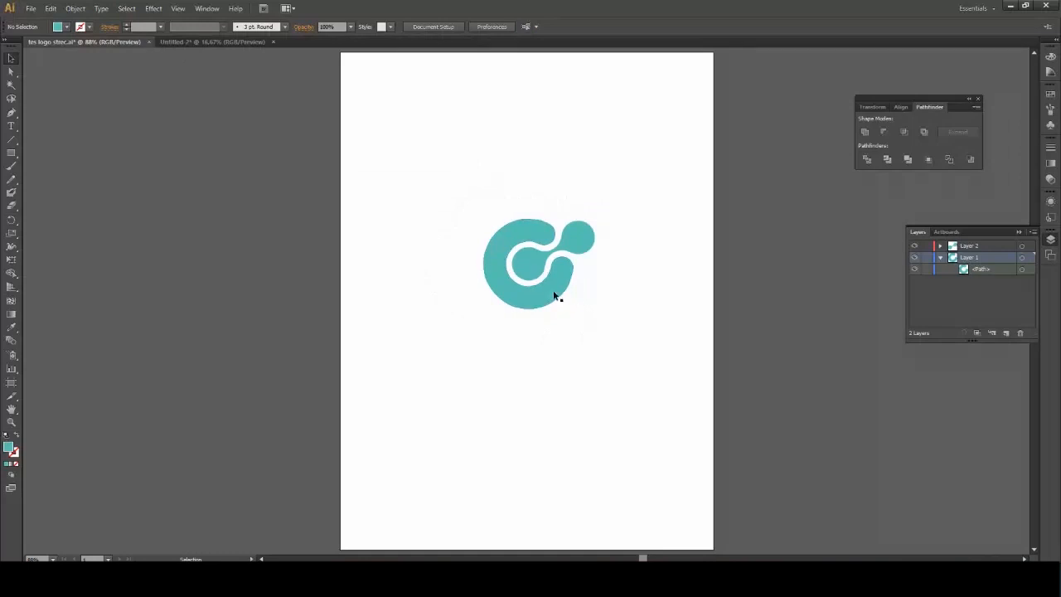
{"action": "left_click_drag", "start_coordinate": [555, 296], "coordinate": [508, 304]}
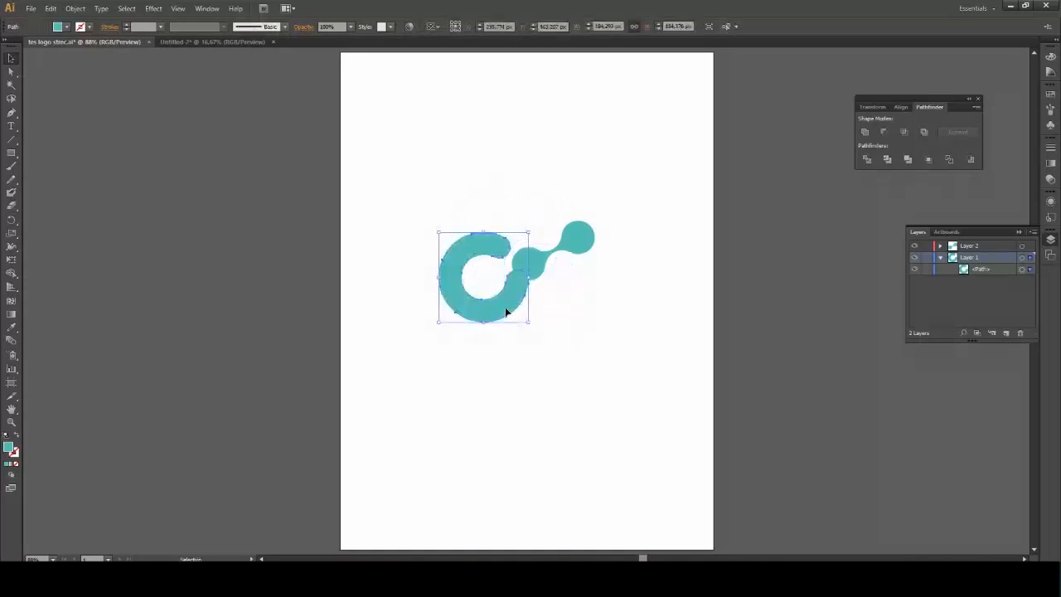
{"action": "key", "text": "ctrl+z"}
{"action": "key", "text": "ctrl+z"}
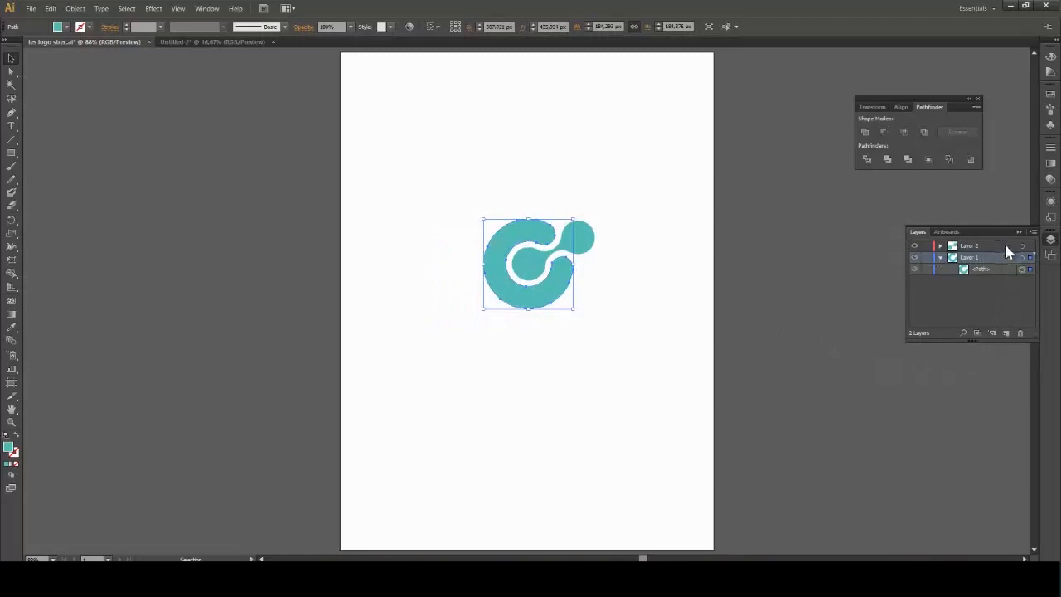
Step: Try placing the C-shaped path on a newly created layer, and undo both the transfer and the new layer
{"action": "left_click", "coordinate": [1005, 332]}
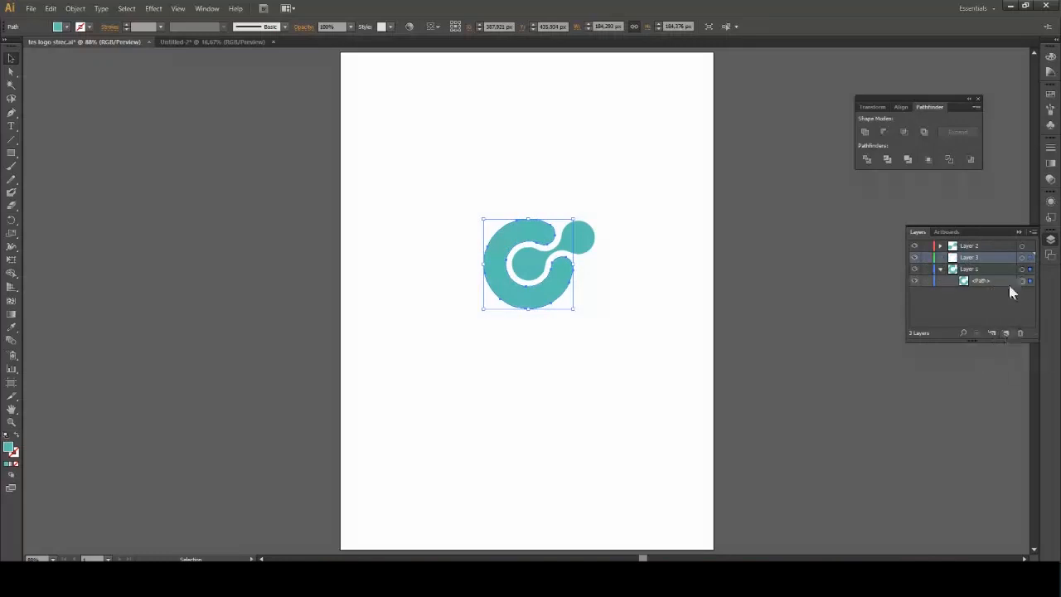
{"action": "left_click_drag", "start_coordinate": [961, 281], "coordinate": [974, 259]}
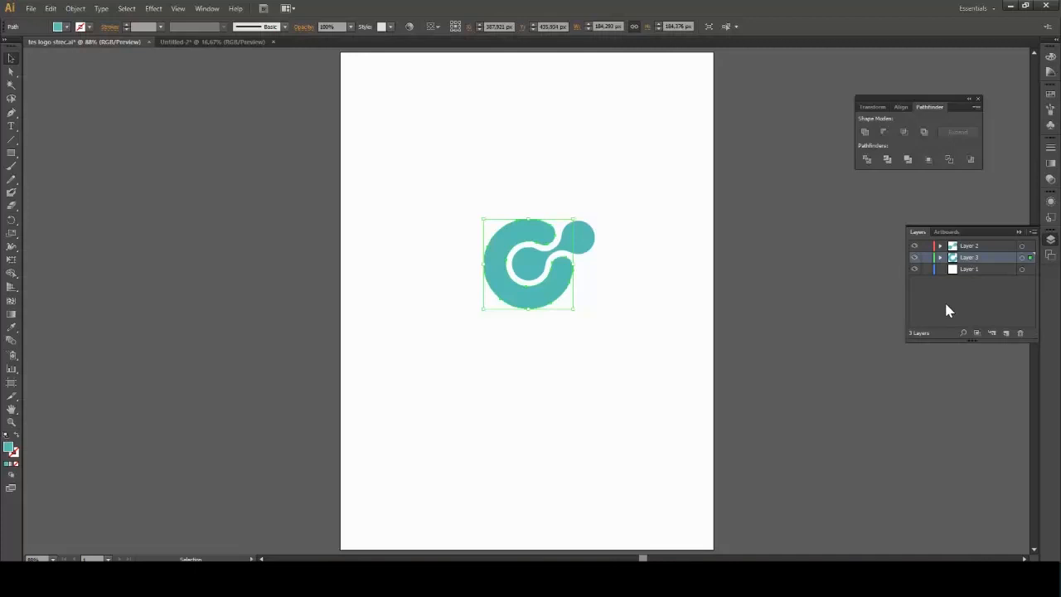
{"action": "key", "text": "ctrl+z"}
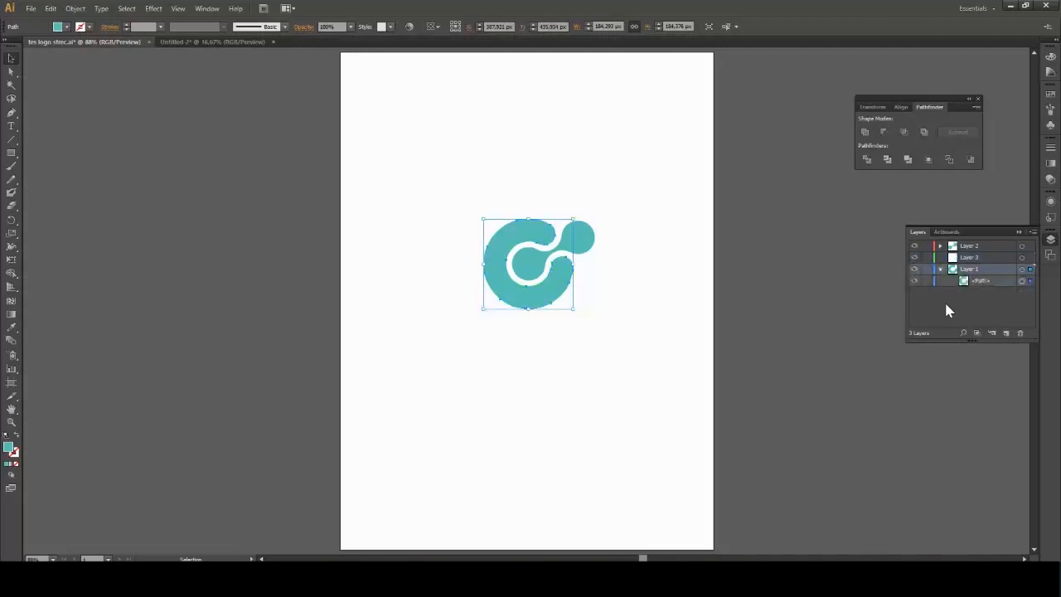
{"action": "key", "text": "ctrl+z"}
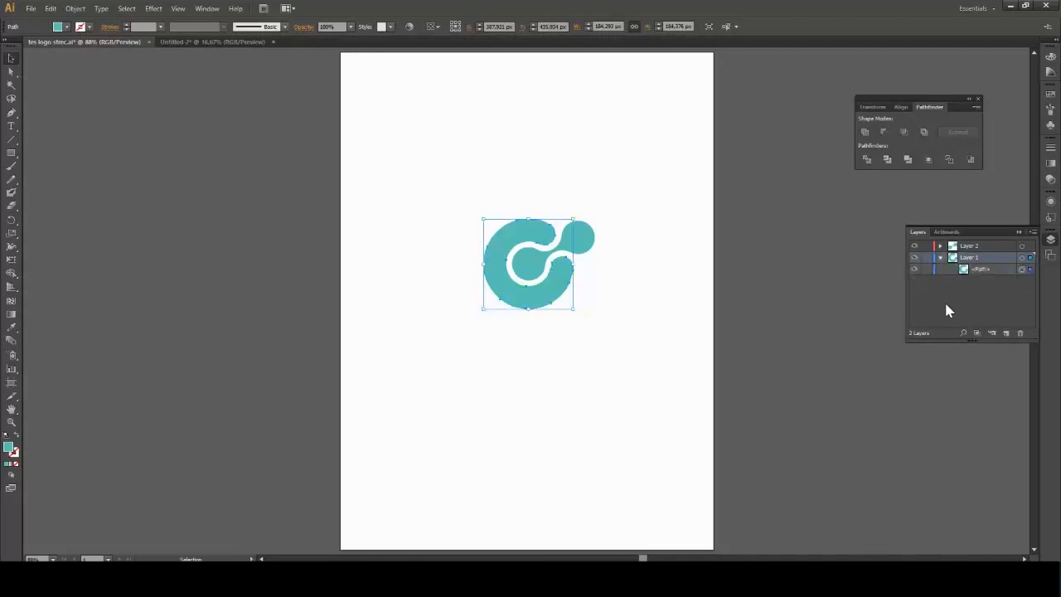
{"action": "left_click", "coordinate": [669, 192]}
{"action": "left_click_drag", "start_coordinate": [530, 244], "coordinate": [578, 253]}
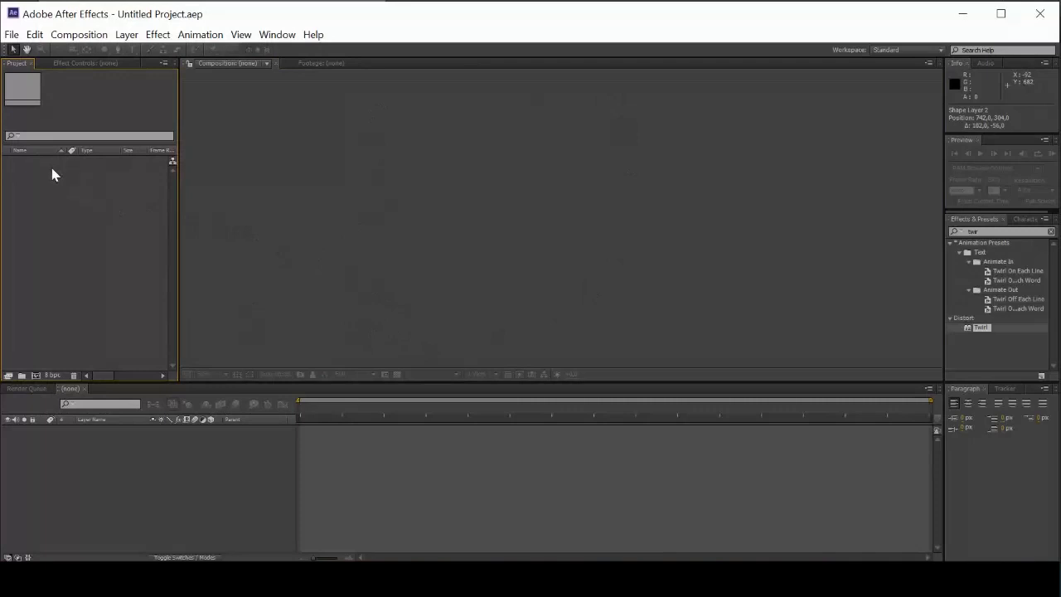
{"action": "left_click", "coordinate": [11, 34]}
{"action": "mouse_move", "coordinate": [169, 37]}
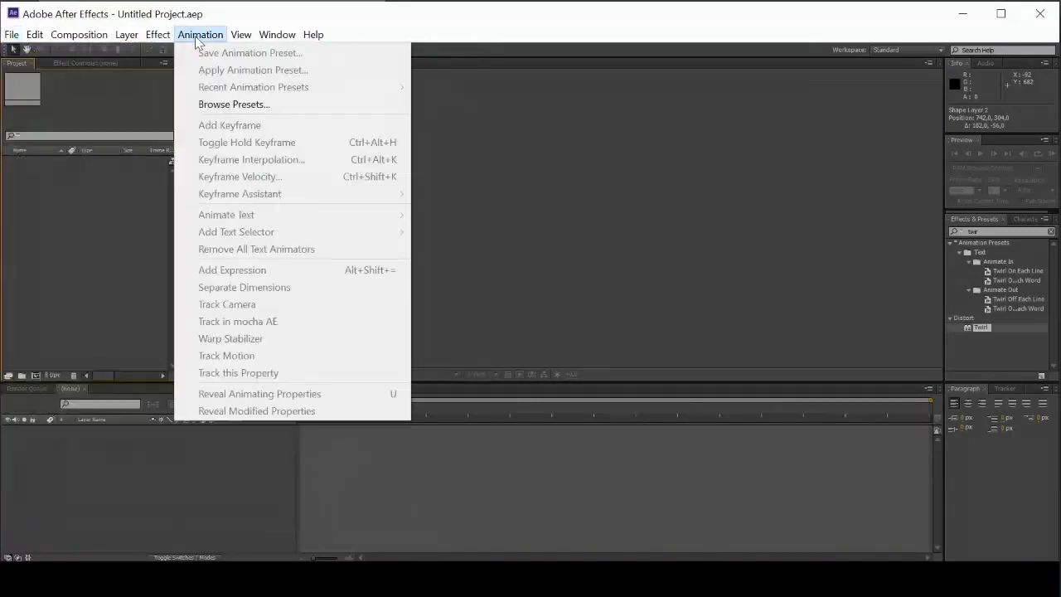
{"action": "left_click", "coordinate": [575, 143]}
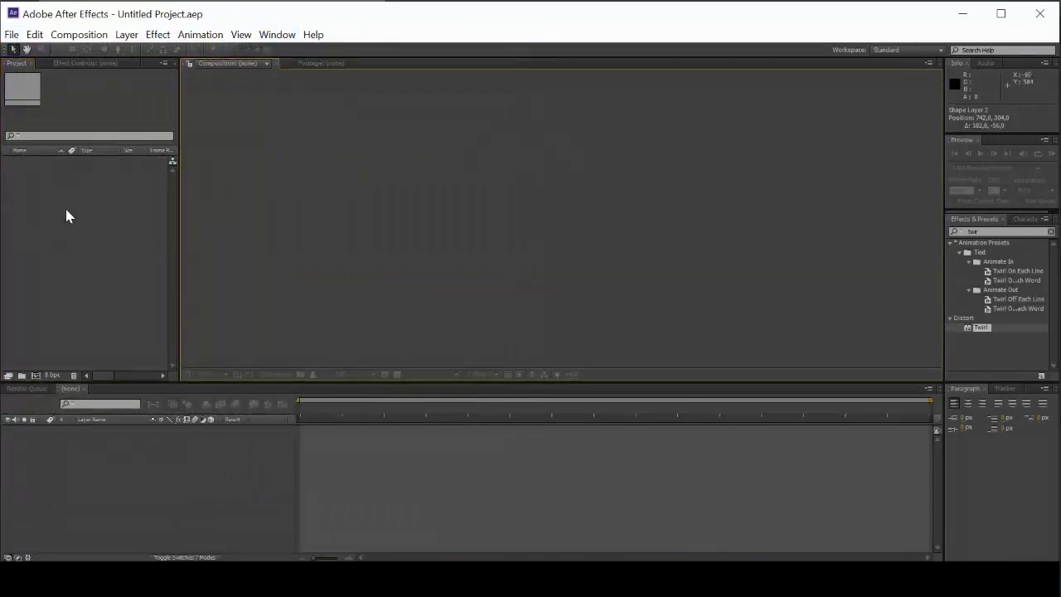
Step: Create a new After Effects composition with the HDV/HDTV 720 29.97 preset, square pixels and a 10-second duration
{"action": "right_click", "coordinate": [65, 212]}
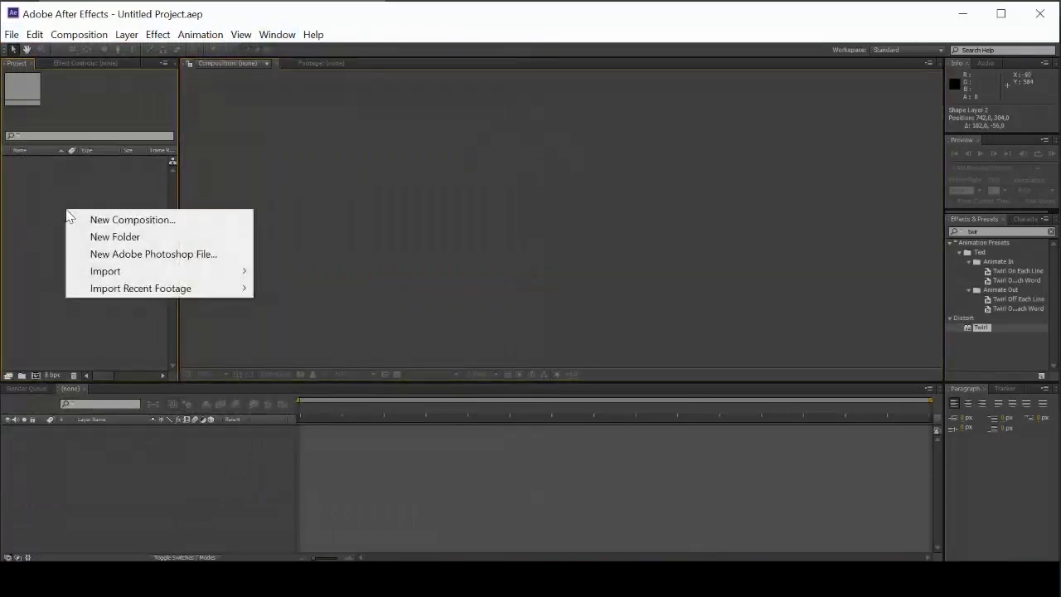
{"action": "left_click", "coordinate": [130, 220]}
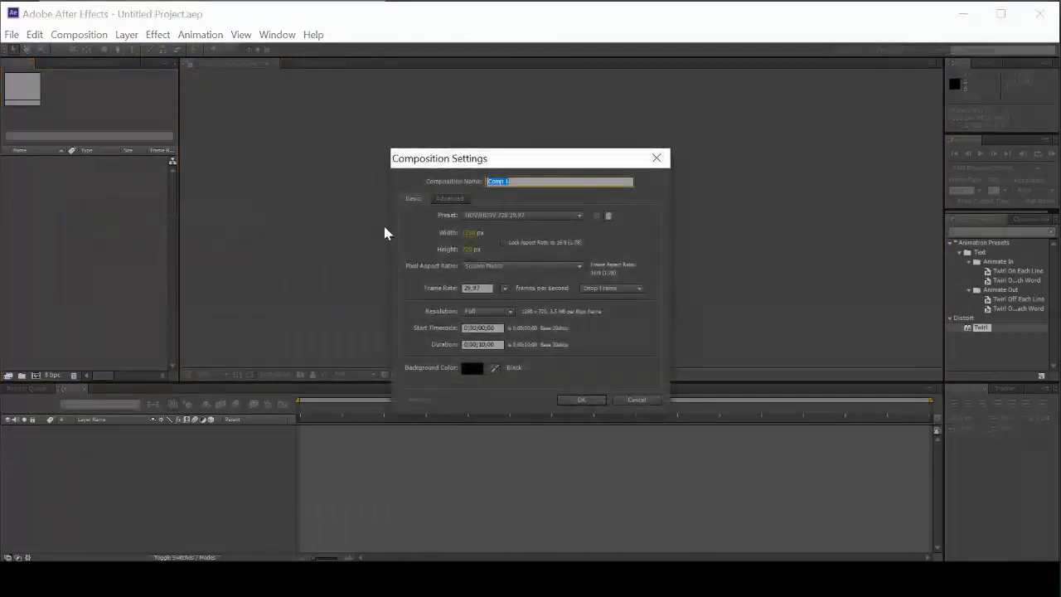
{"action": "left_click", "coordinate": [543, 214]}
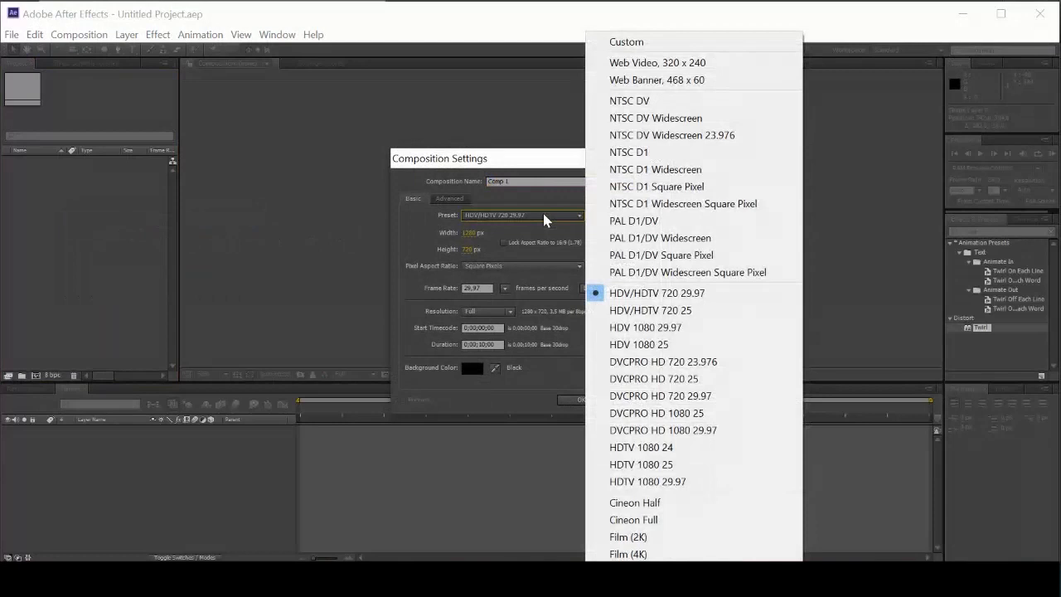
{"action": "left_click", "coordinate": [515, 260]}
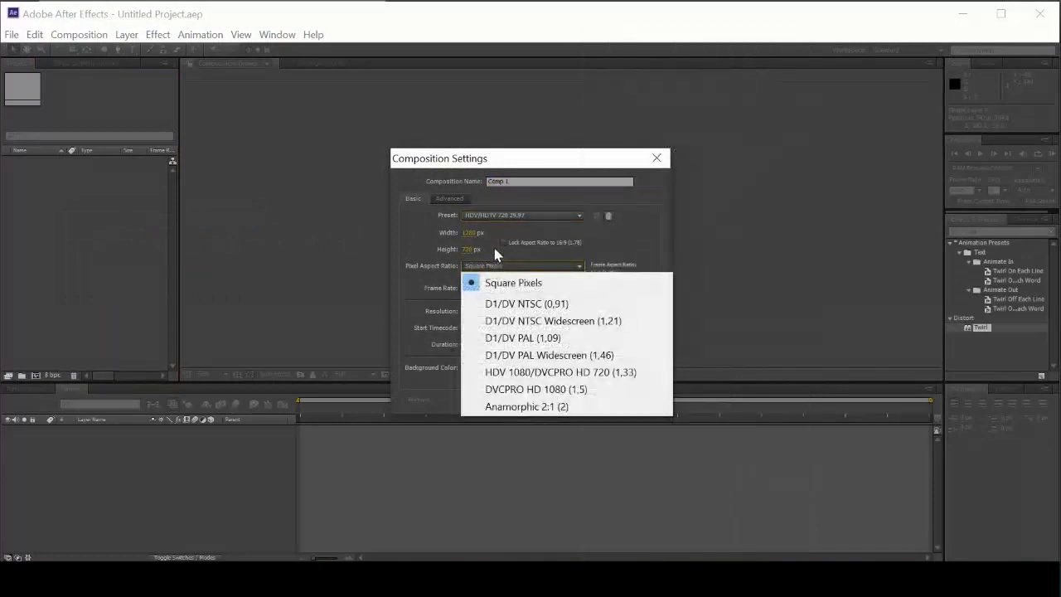
{"action": "left_click", "coordinate": [494, 254]}
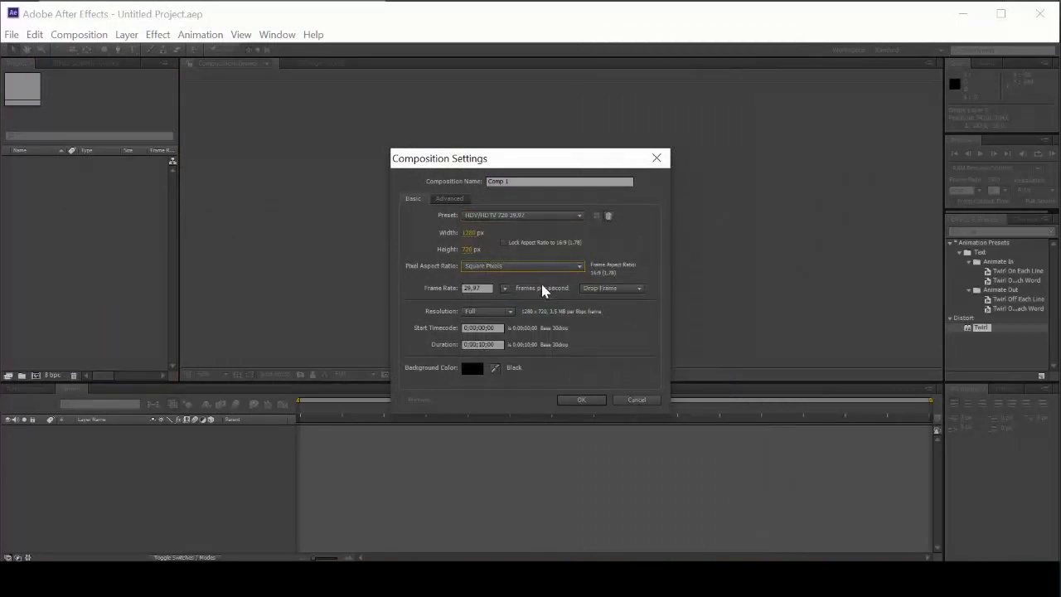
{"action": "left_click", "coordinate": [483, 347]}
{"action": "left_click", "coordinate": [561, 400]}
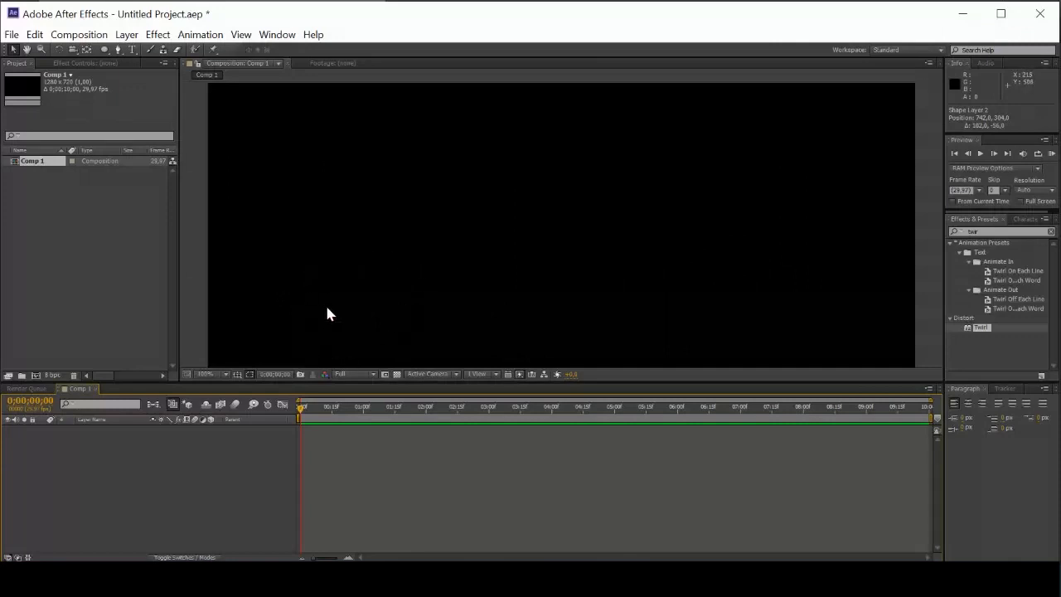
Step: Choose the Illustrator file "tes logo strec" from New folder for import into the project
{"action": "scroll", "coordinate": [326, 291], "scroll_direction": "down", "scroll_amount": 4}
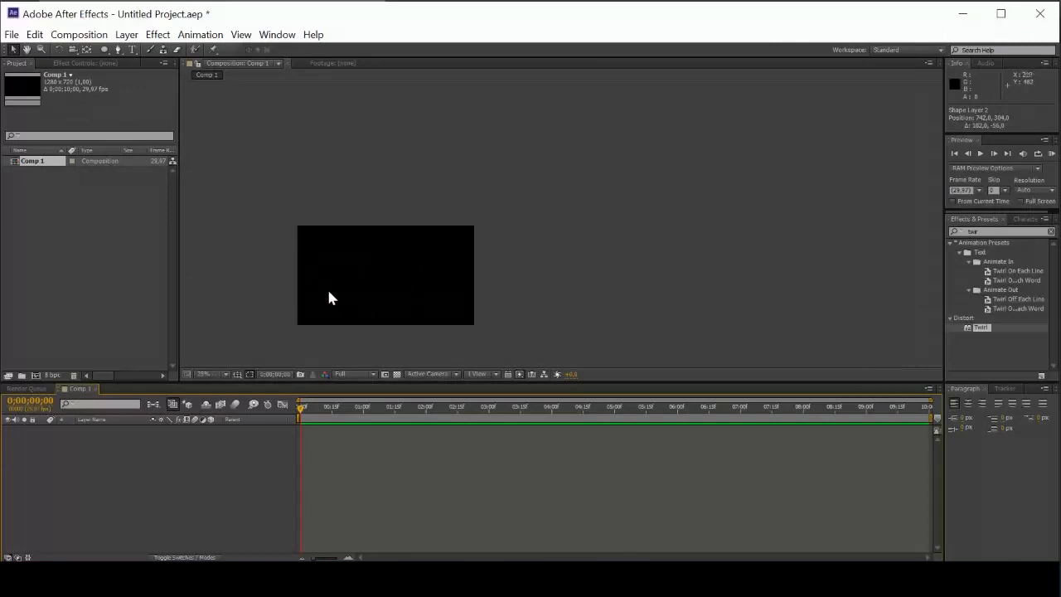
{"action": "key", "text": "F3"}
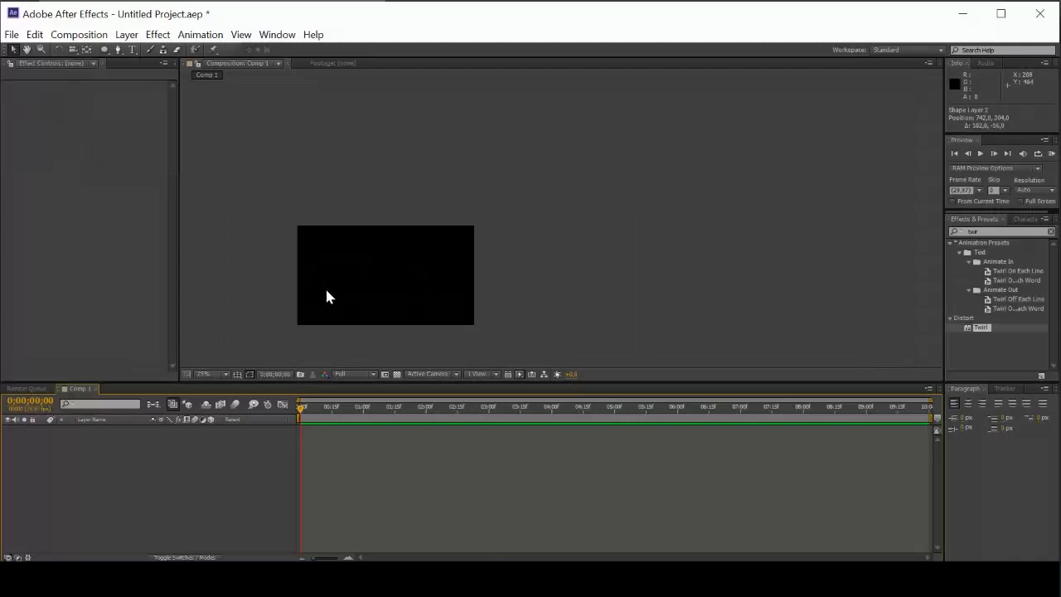
{"action": "left_click", "coordinate": [281, 246]}
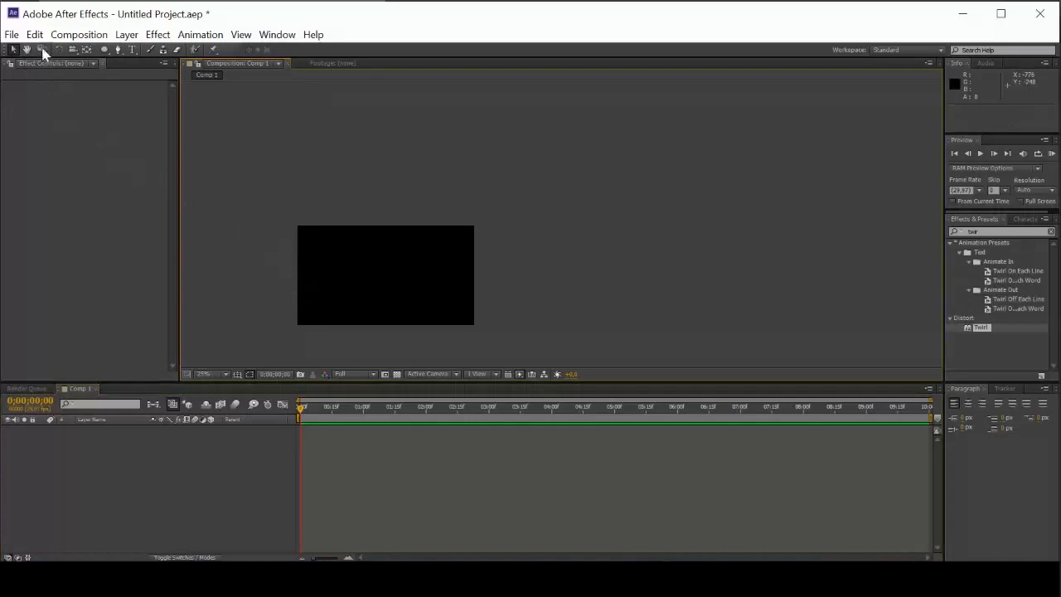
{"action": "key", "text": "ctrl+0"}
{"action": "left_click", "coordinate": [46, 269]}
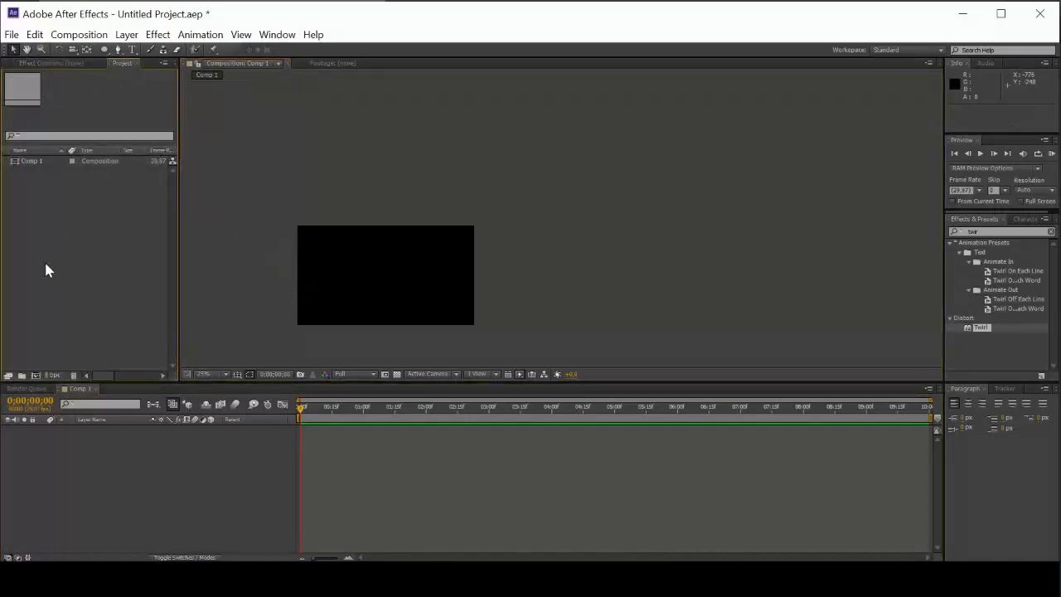
{"action": "right_click", "coordinate": [43, 265]}
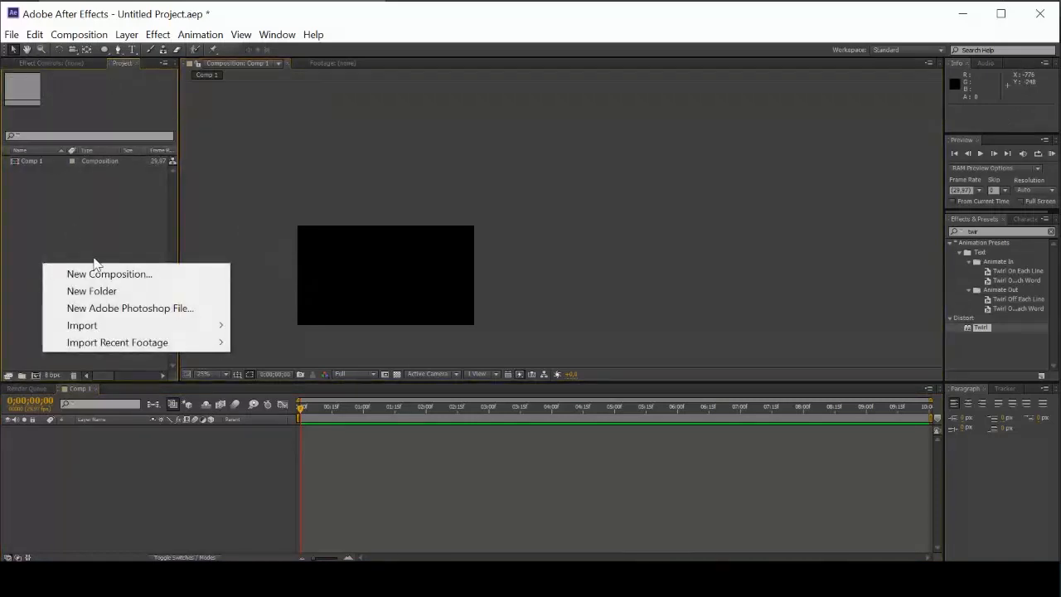
{"action": "mouse_move", "coordinate": [192, 333]}
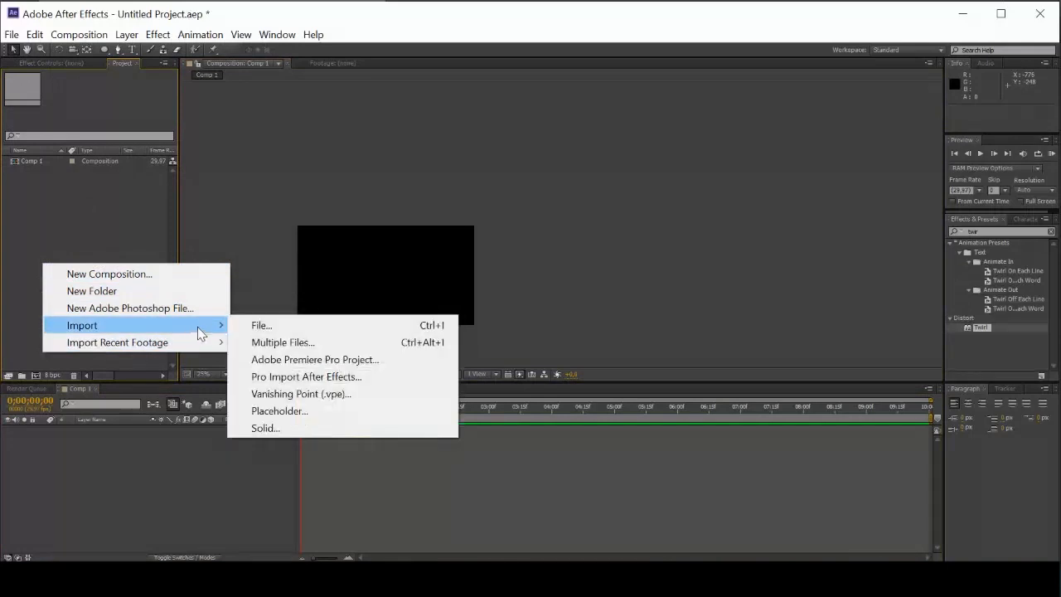
{"action": "left_click", "coordinate": [262, 325]}
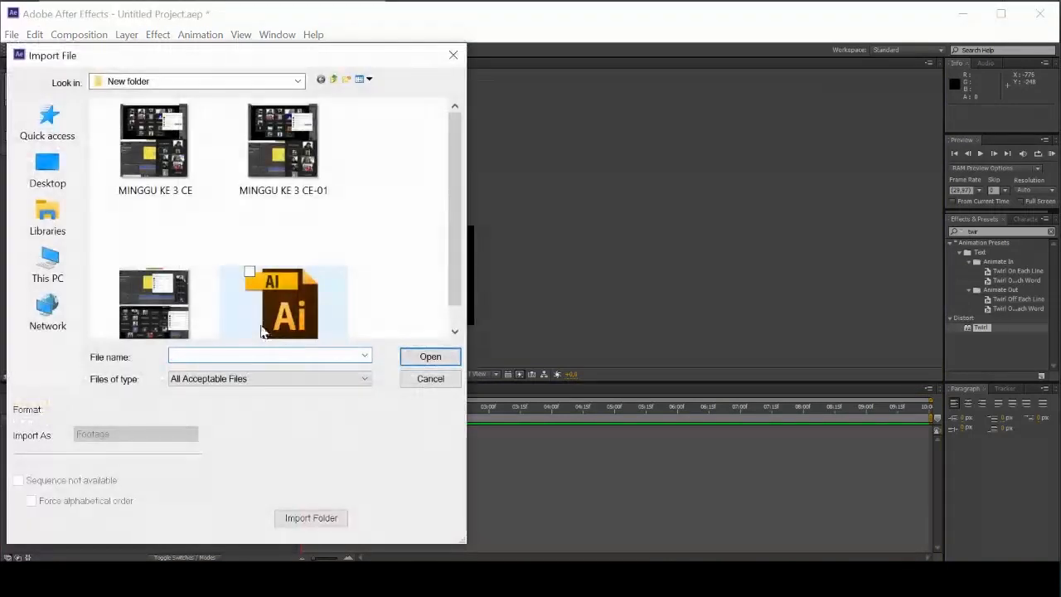
{"action": "scroll", "coordinate": [362, 276], "scroll_direction": "down", "scroll_amount": 1}
{"action": "left_click", "coordinate": [322, 290]}
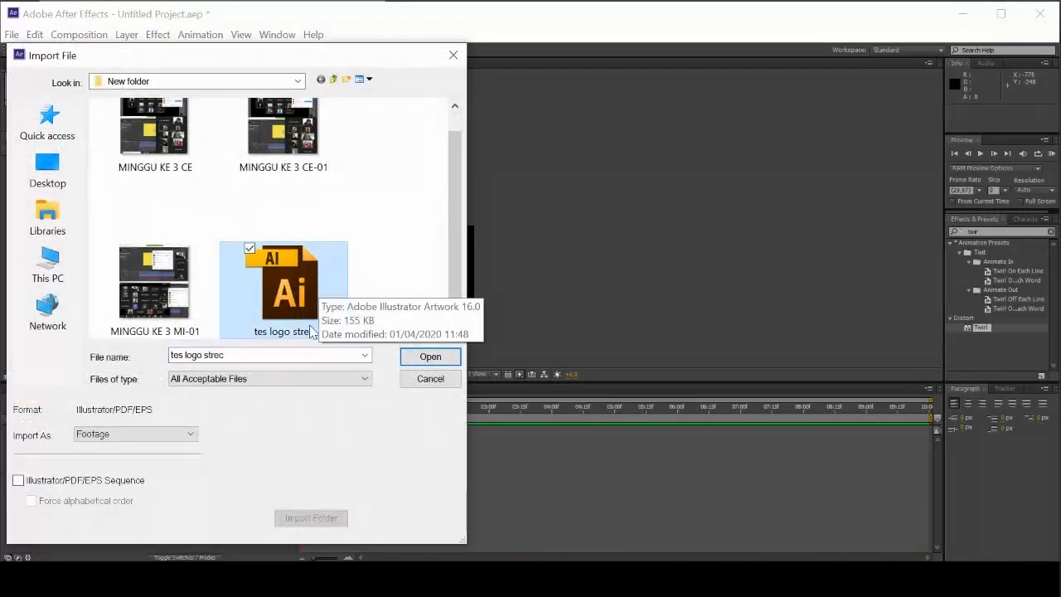
{"action": "left_click", "coordinate": [440, 358]}
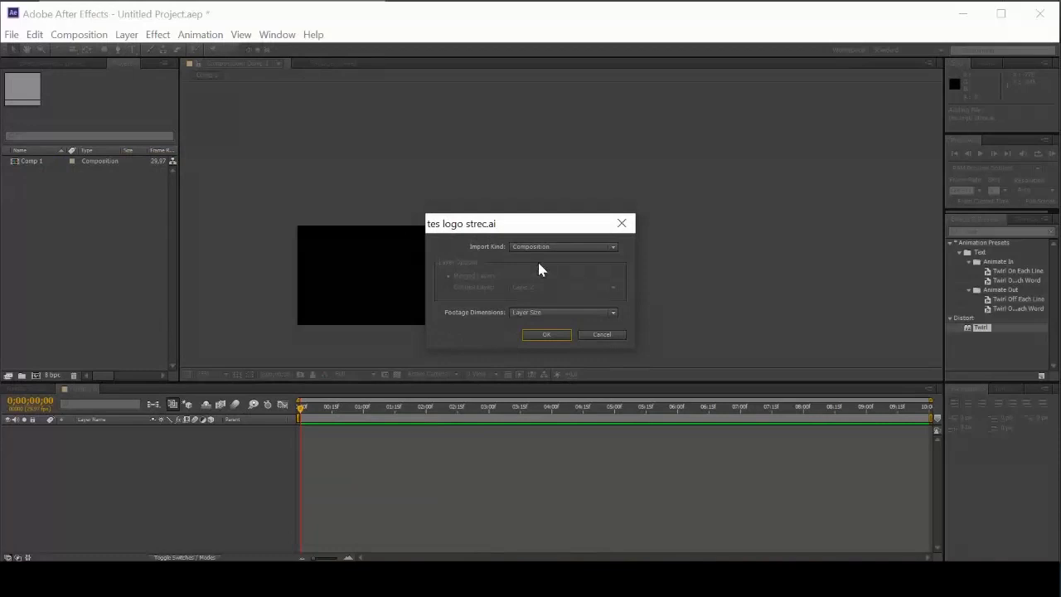
Step: Try the Footage import kind, exploring the Choose Layer option and returning to Merged Layers
{"action": "left_click", "coordinate": [544, 247]}
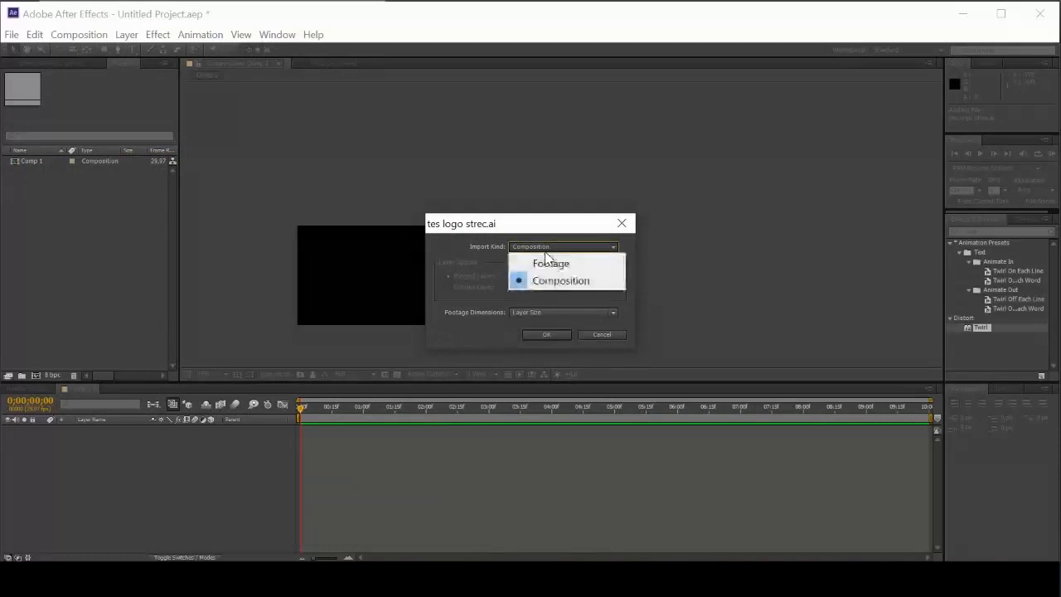
{"action": "left_click", "coordinate": [605, 264]}
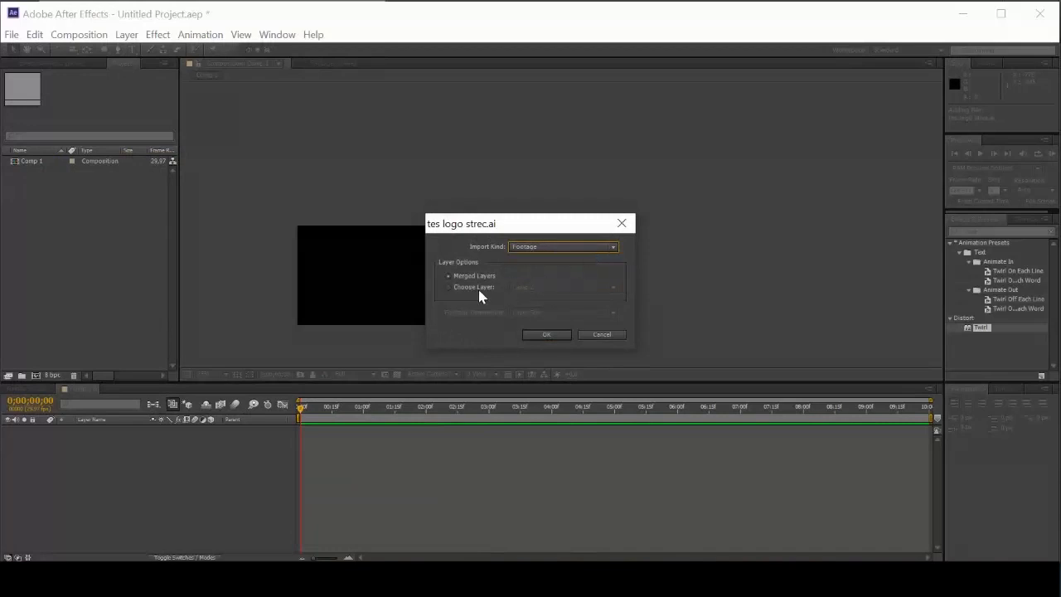
{"action": "left_click", "coordinate": [478, 289]}
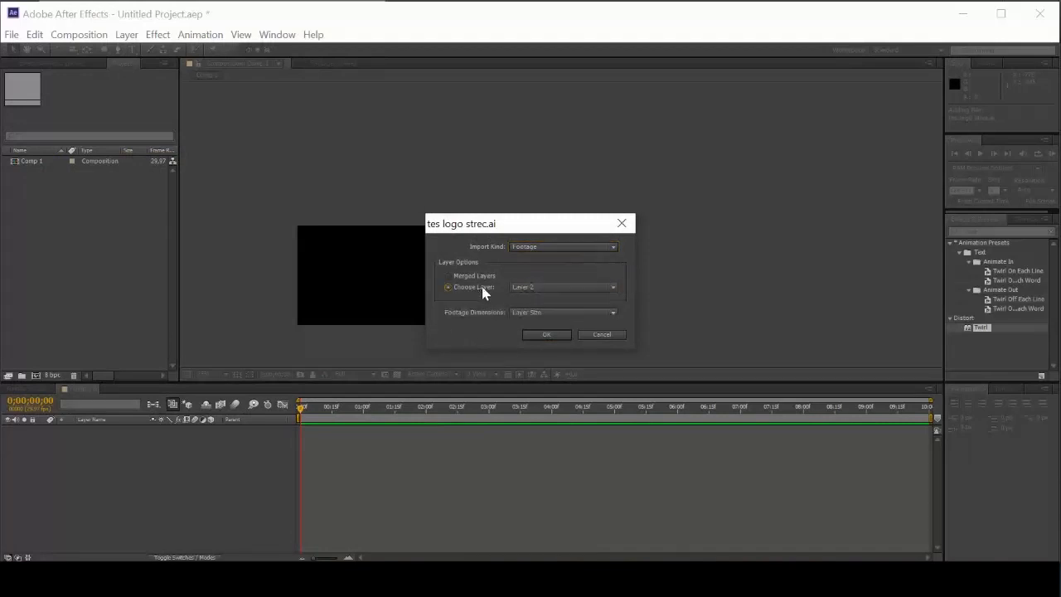
{"action": "left_click", "coordinate": [523, 287]}
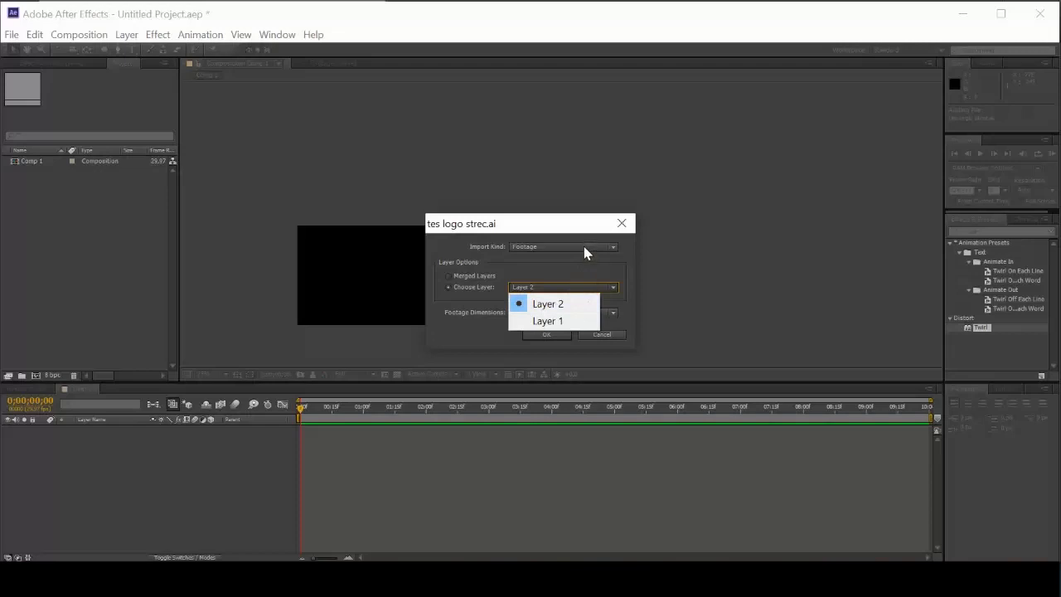
{"action": "left_click", "coordinate": [443, 283]}
{"action": "left_click", "coordinate": [485, 276]}
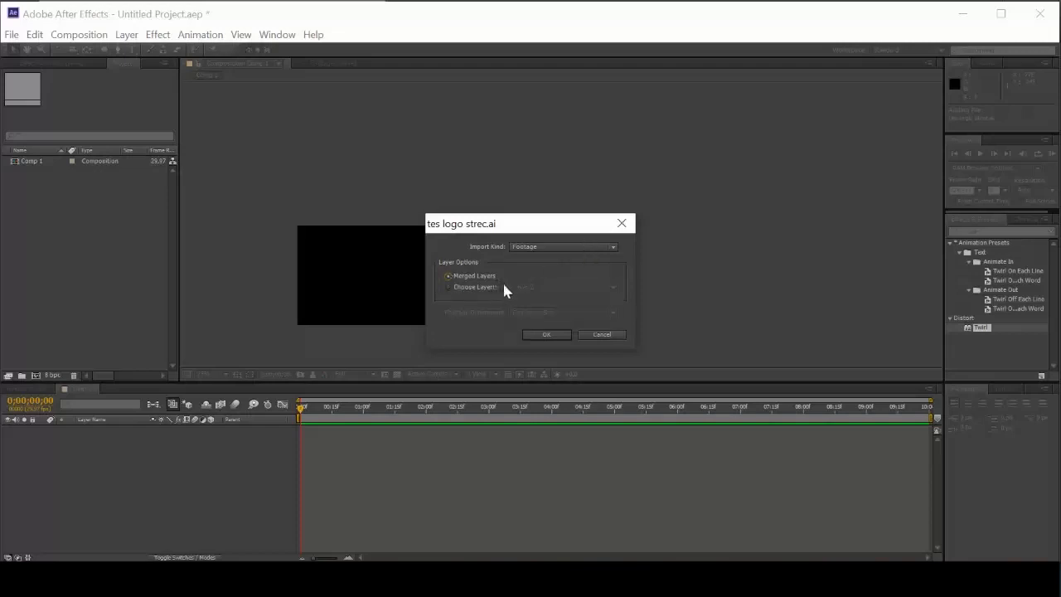
Step: Import the Illustrator logo as a Composition with Footage Dimensions set to Layer Size
{"action": "left_click", "coordinate": [563, 248]}
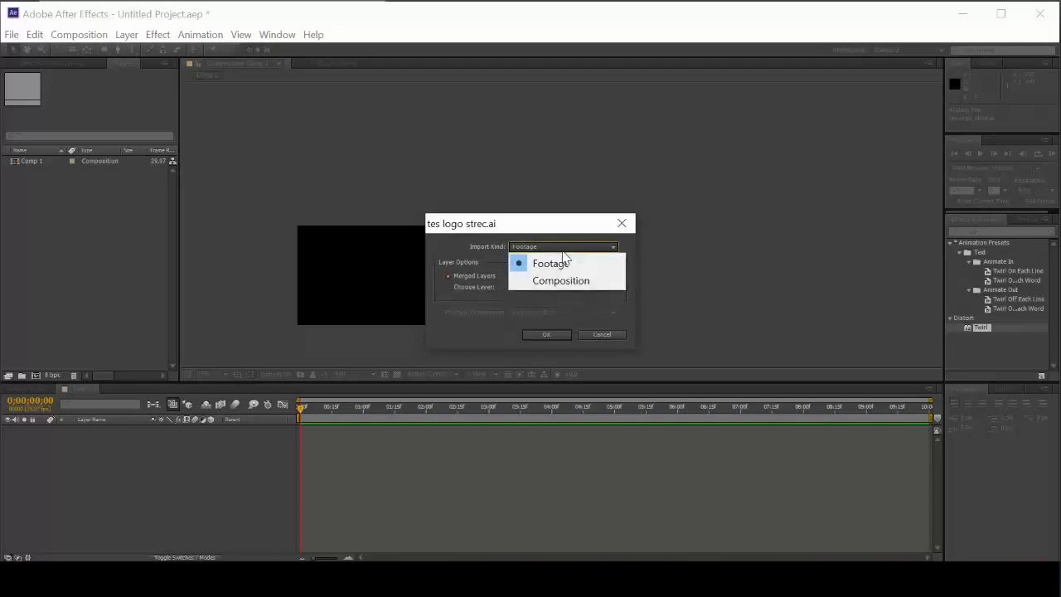
{"action": "left_click", "coordinate": [556, 282]}
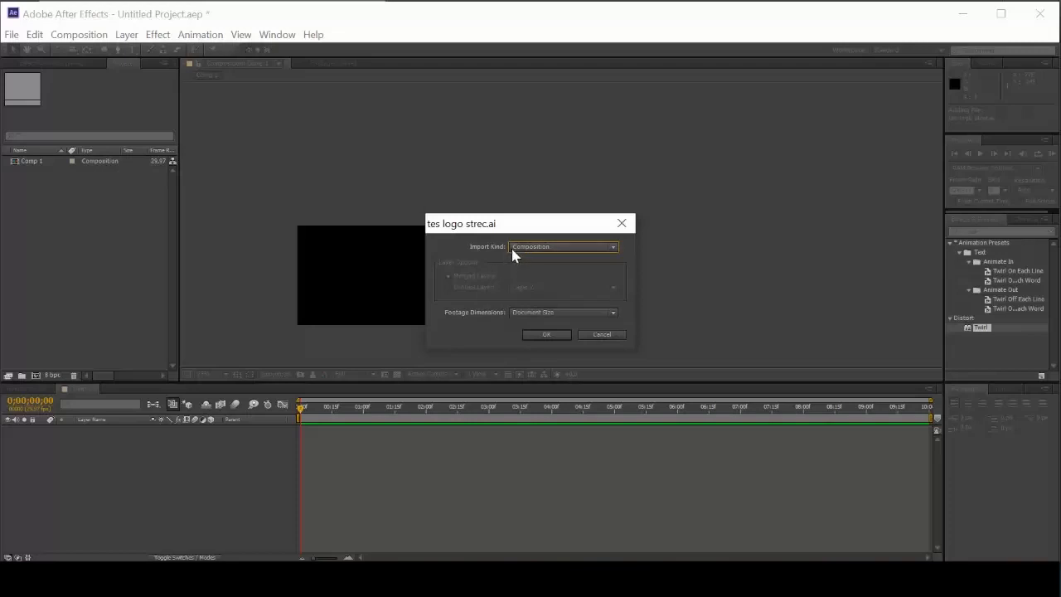
{"action": "left_click", "coordinate": [552, 312]}
{"action": "left_click", "coordinate": [551, 331]}
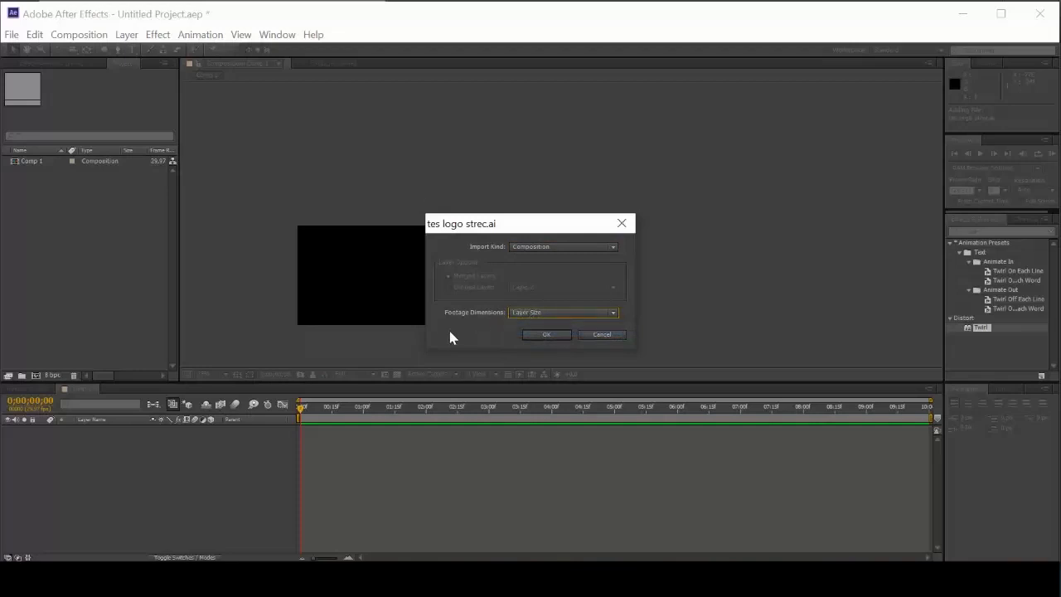
{"action": "left_click_drag", "start_coordinate": [491, 224], "coordinate": [636, 174]}
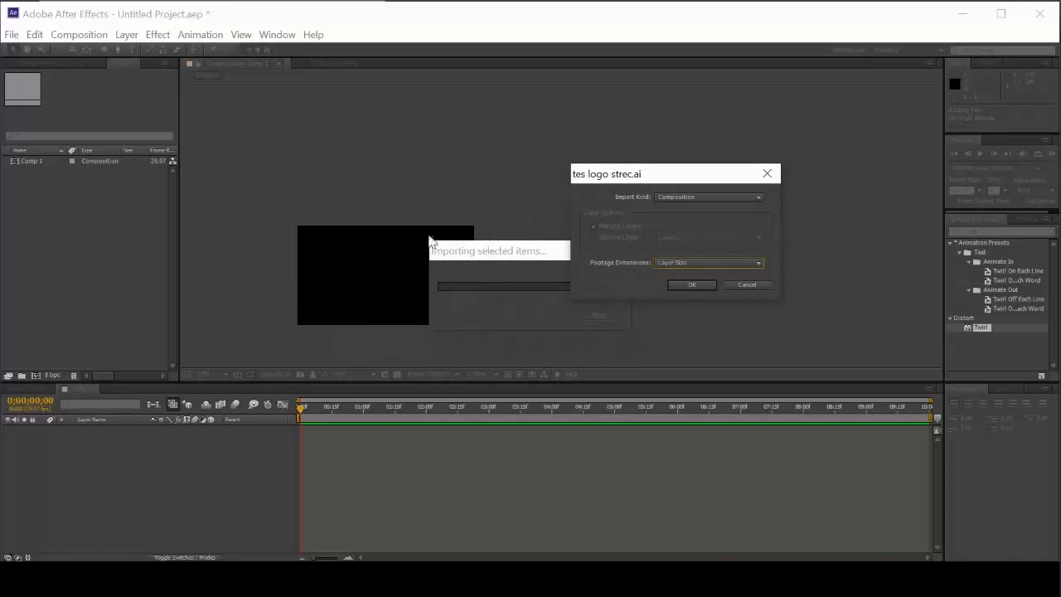
{"action": "left_click_drag", "start_coordinate": [611, 173], "coordinate": [468, 212]}
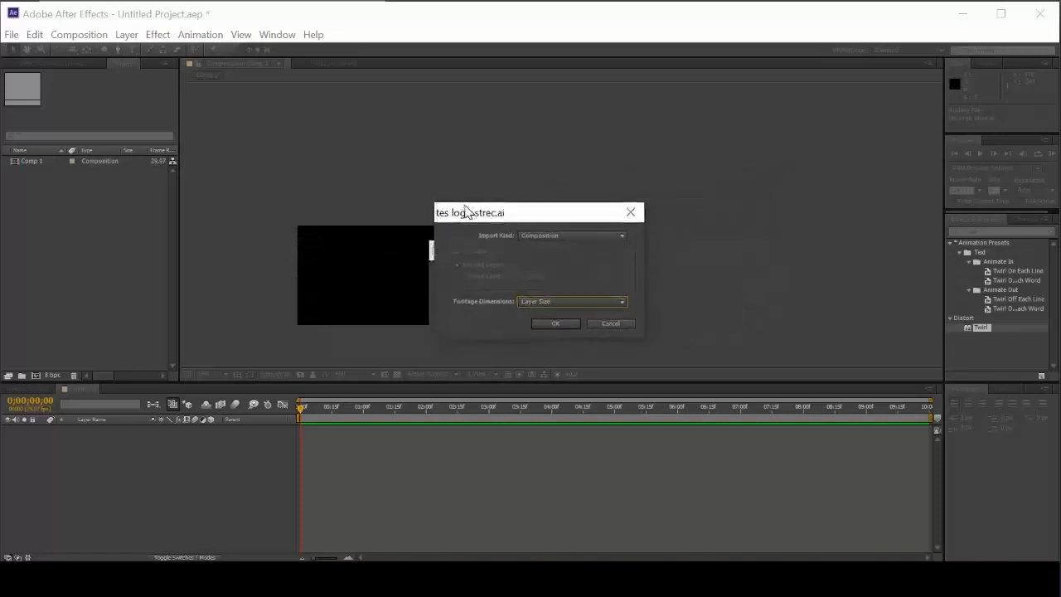
{"action": "left_click", "coordinate": [543, 322]}
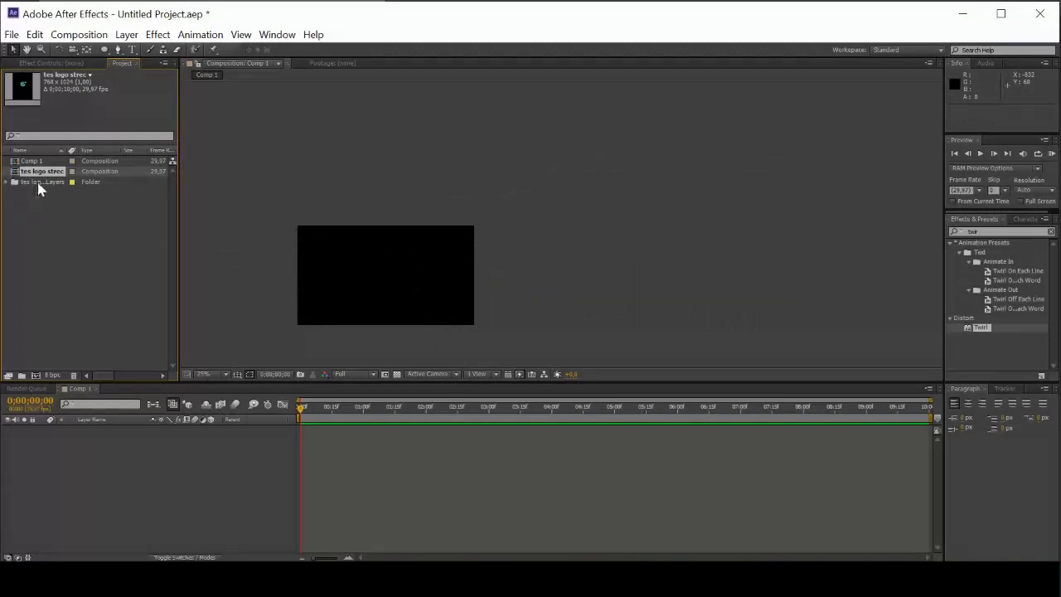
Step: Preview the imported logo's two layer files and add both to Comp 1, with the C shape above the connected dots
{"action": "left_click", "coordinate": [14, 182]}
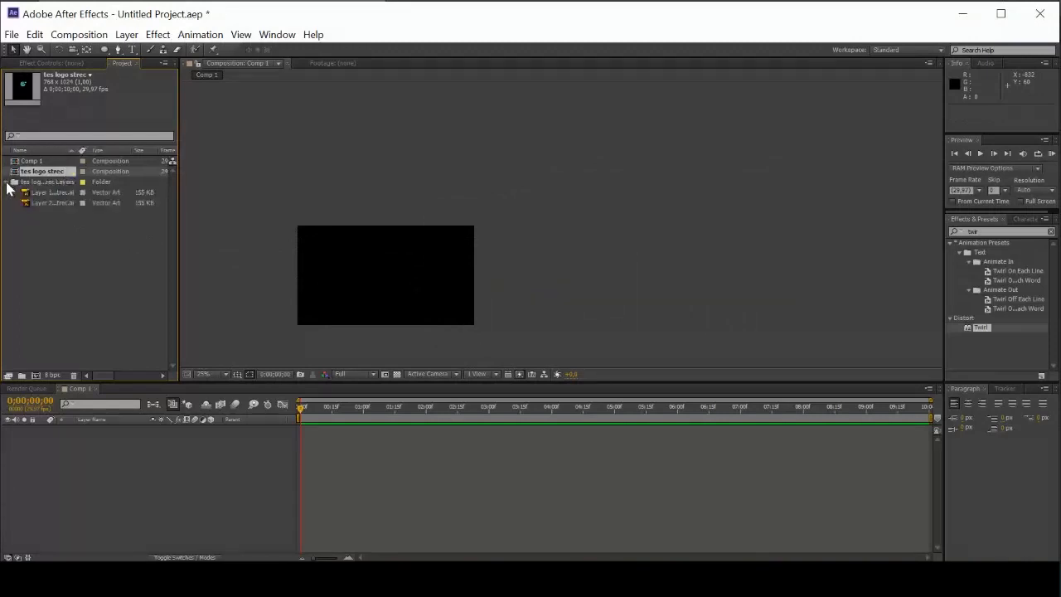
{"action": "left_click", "coordinate": [61, 203]}
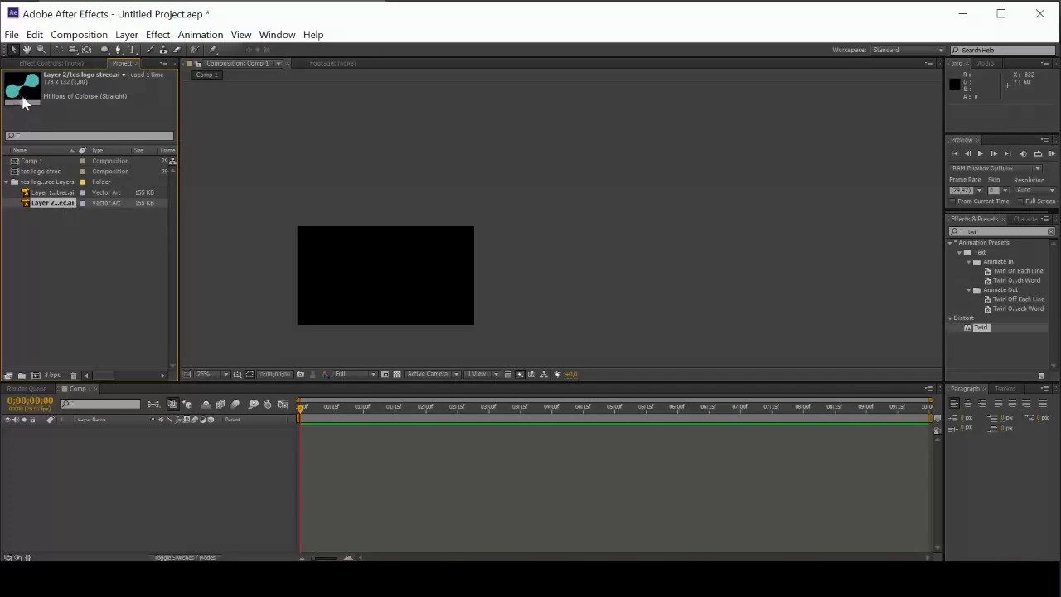
{"action": "left_click", "coordinate": [60, 195]}
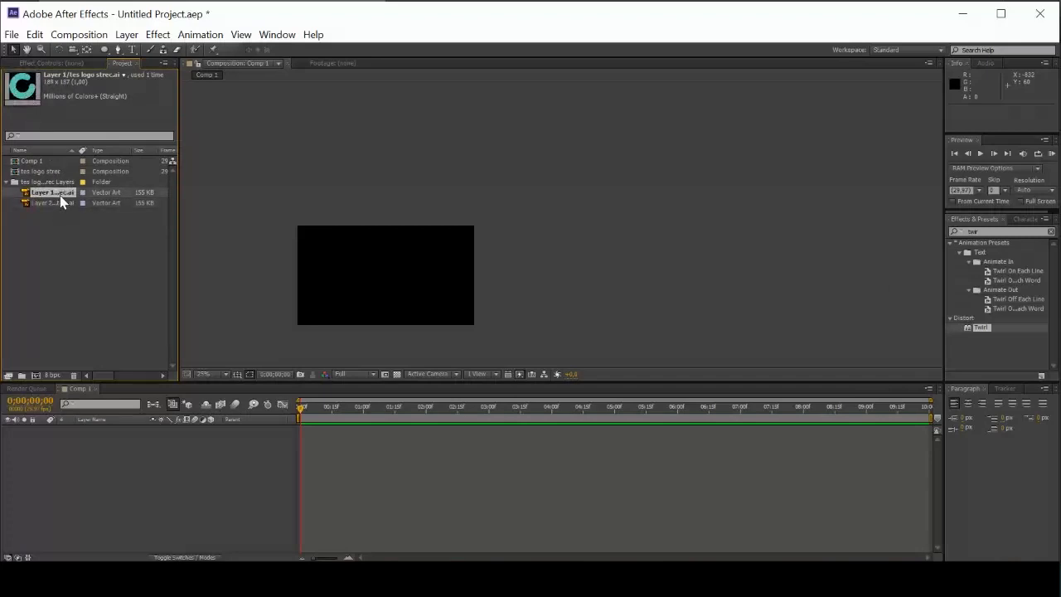
{"action": "left_click_drag", "start_coordinate": [61, 201], "coordinate": [108, 470]}
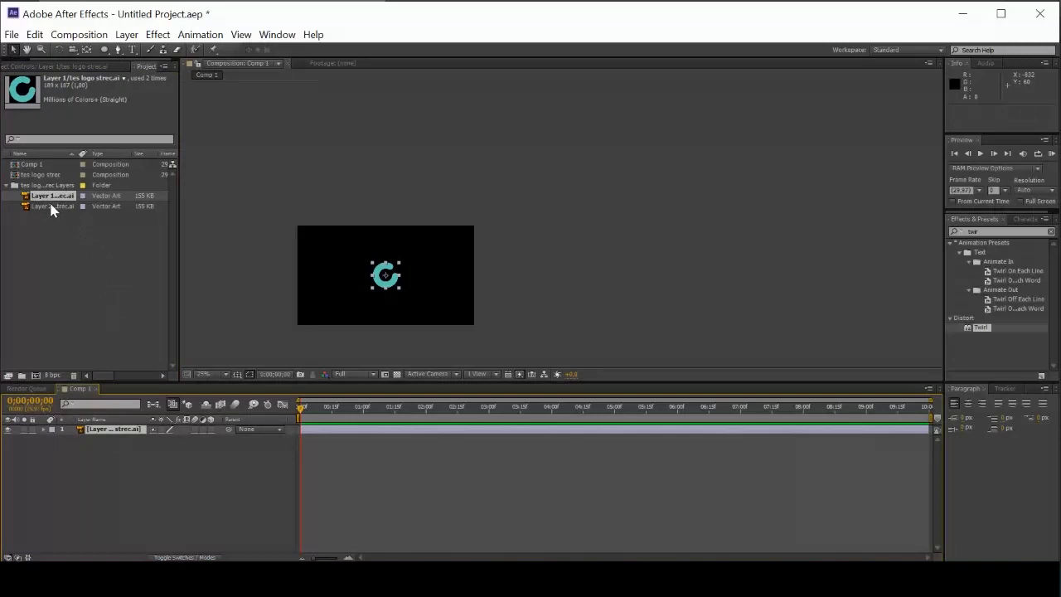
{"action": "left_click_drag", "start_coordinate": [51, 207], "coordinate": [92, 458]}
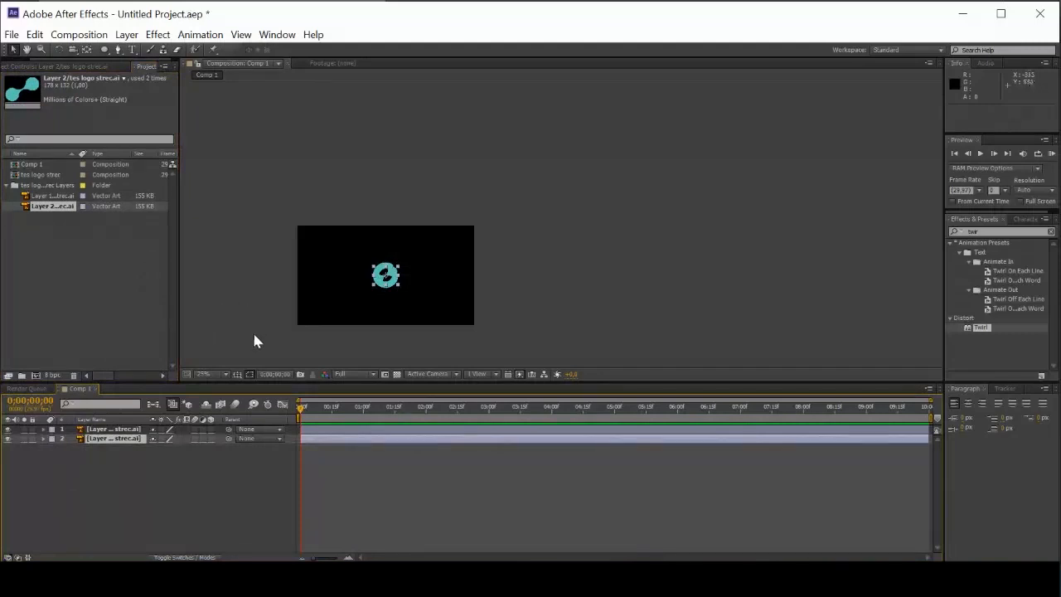
Step: Reposition the C-shaped layer to 590, 388 so it wraps around the connected dots and completes the logo
{"action": "left_click", "coordinate": [224, 374]}
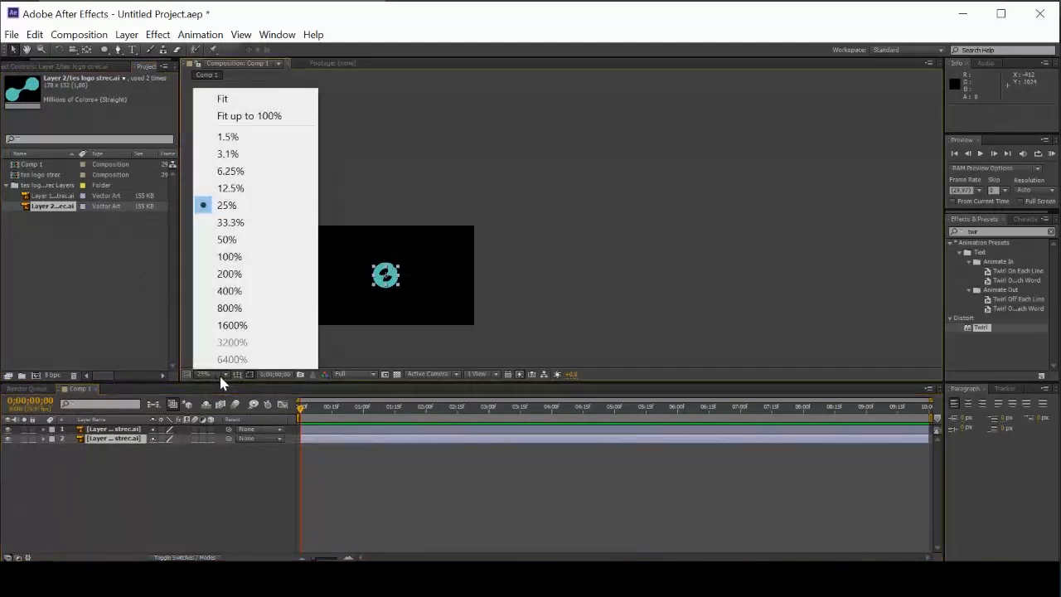
{"action": "left_click", "coordinate": [265, 103]}
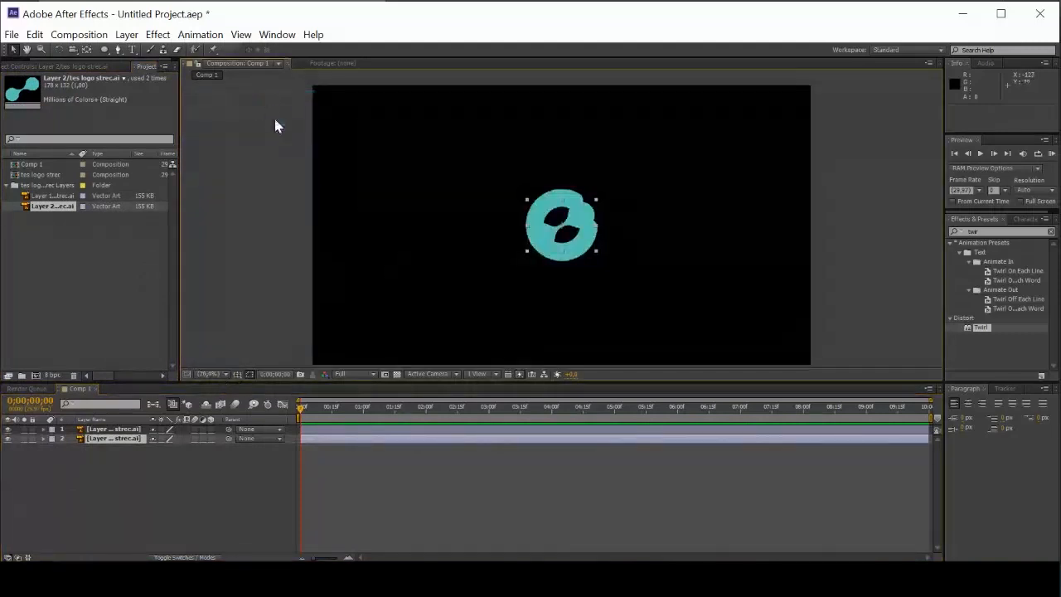
{"action": "left_click", "coordinate": [104, 428]}
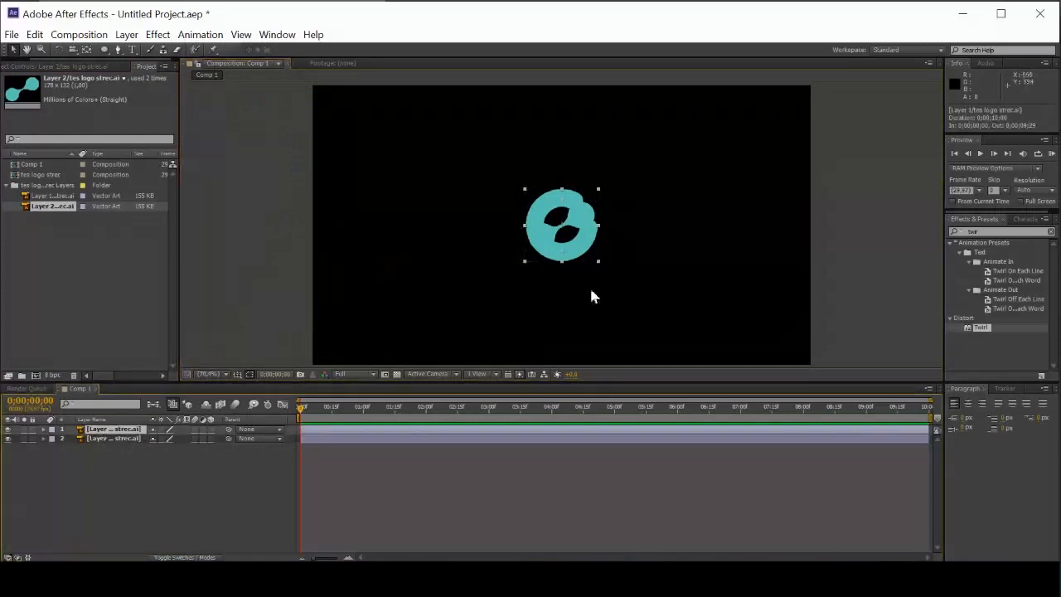
{"action": "key", "text": "p"}
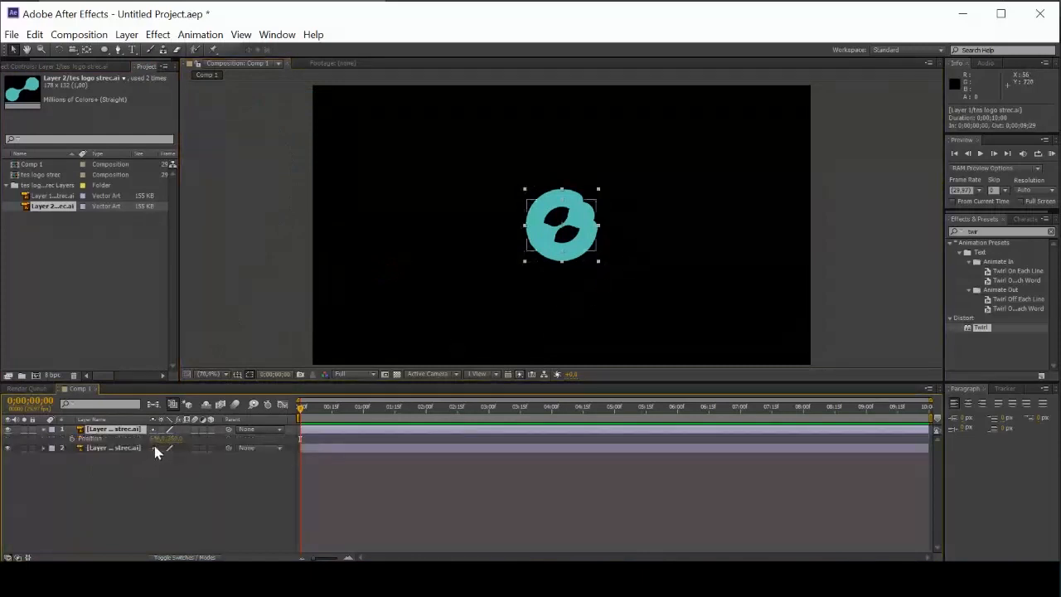
{"action": "mouse_move", "coordinate": [174, 439]}
{"action": "left_mouse_down"}
{"action": "mouse_move", "coordinate": [192, 439]}
{"action": "mouse_move", "coordinate": [141, 441]}
{"action": "mouse_move", "coordinate": [178, 439]}
{"action": "mouse_move", "coordinate": [160, 439]}
{"action": "left_mouse_up"}
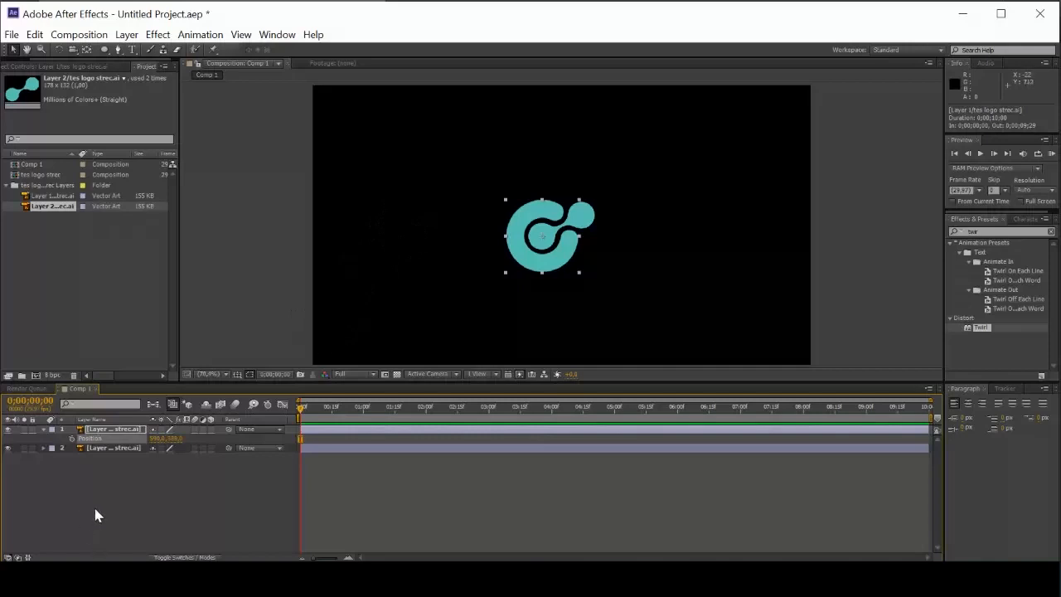
Step: Create a 1280 by 720 px yellow solid named BACKGROUND and place it beneath both logo layers
{"action": "right_click", "coordinate": [138, 474]}
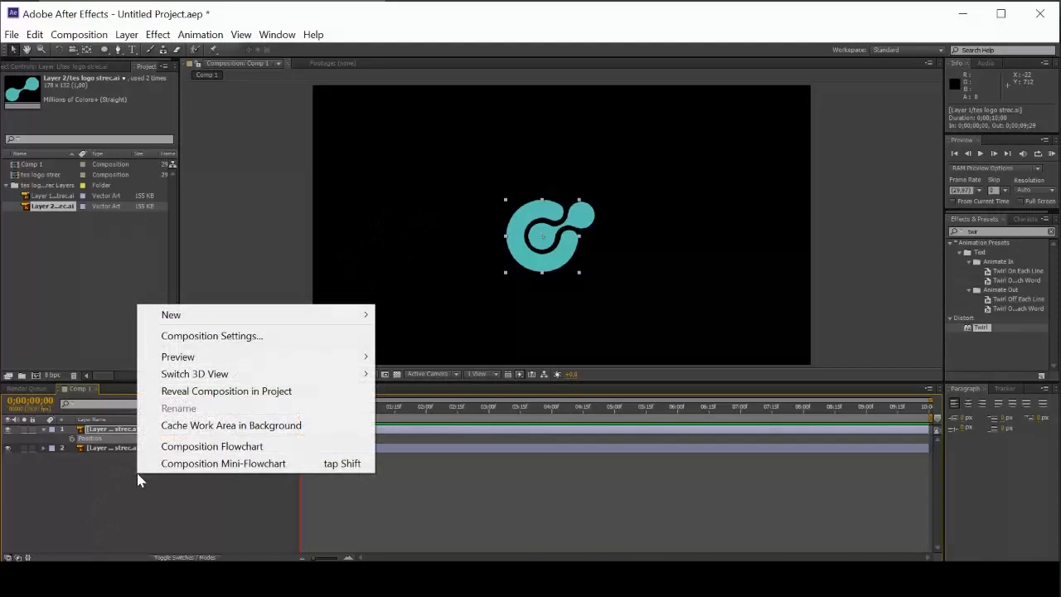
{"action": "mouse_move", "coordinate": [361, 315]}
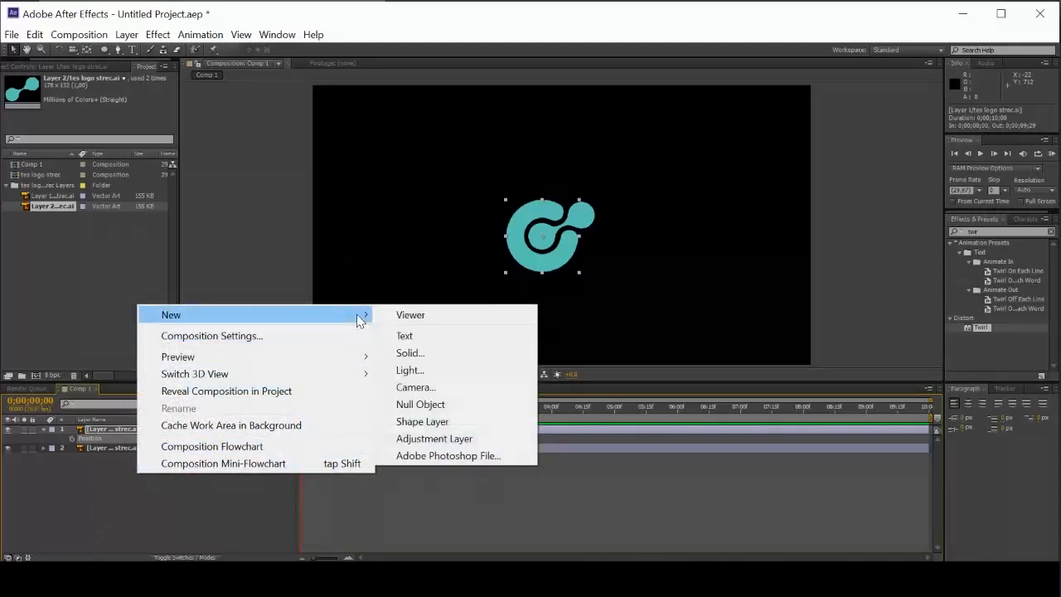
{"action": "left_click", "coordinate": [438, 353]}
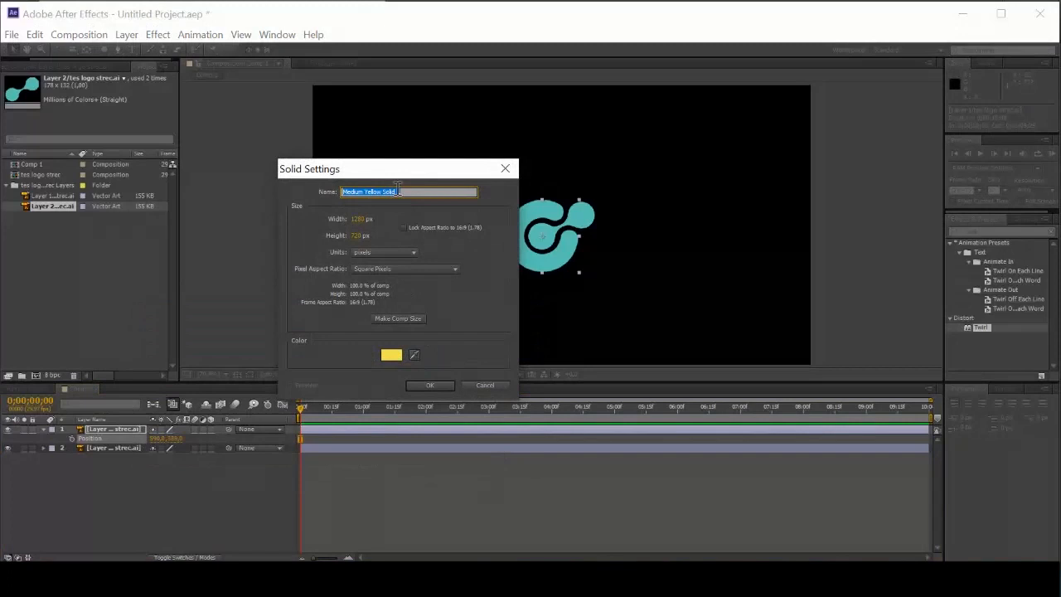
{"action": "type", "text": "bl"}
{"action": "left_click", "coordinate": [435, 386]}
{"action": "key", "text": "Caps_Lock"}
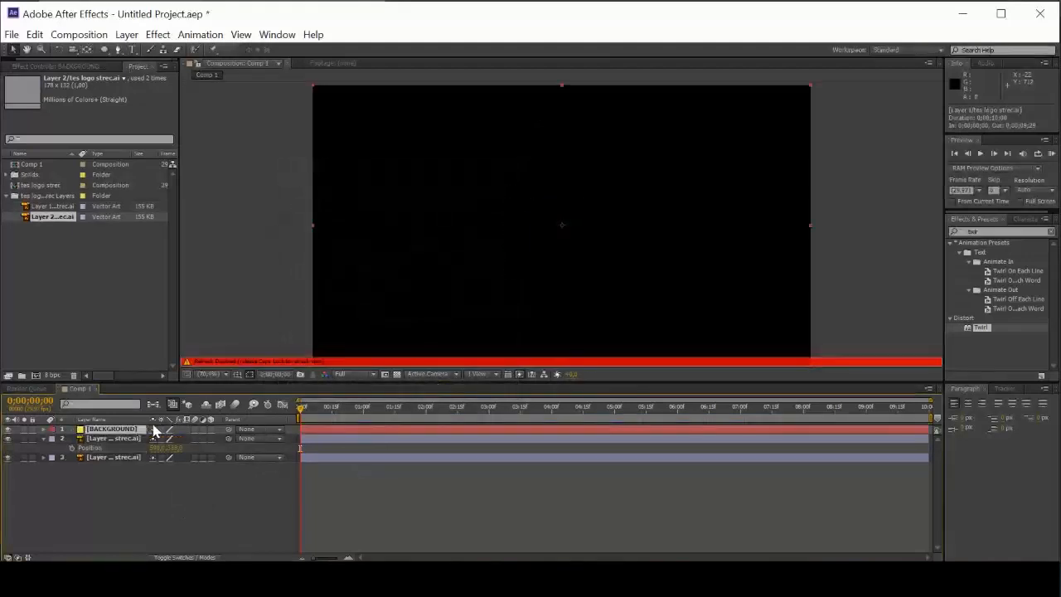
{"action": "key", "text": "Caps_Lock"}
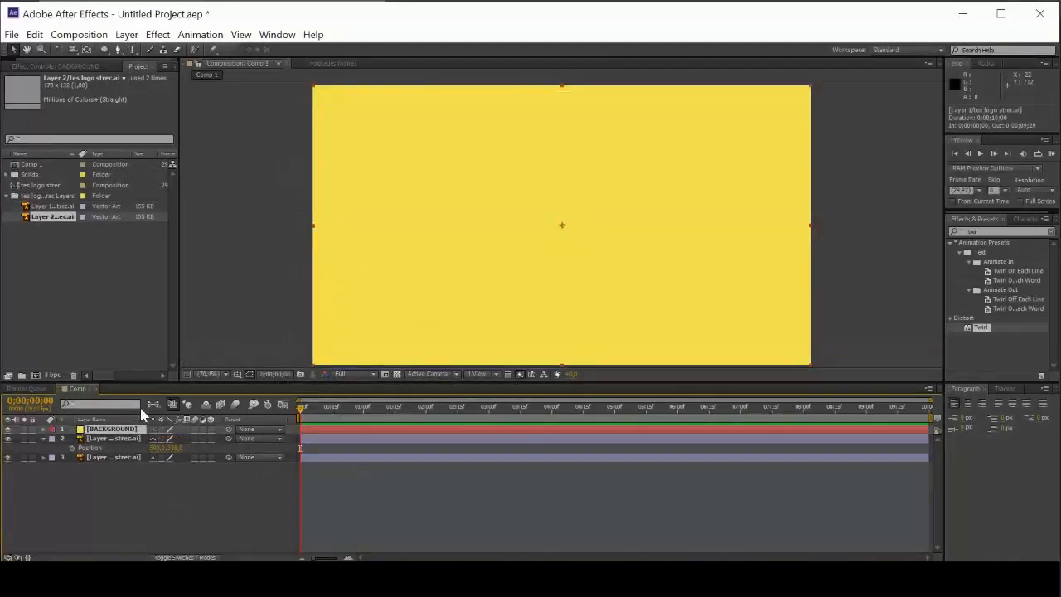
{"action": "left_click_drag", "start_coordinate": [110, 429], "coordinate": [98, 469]}
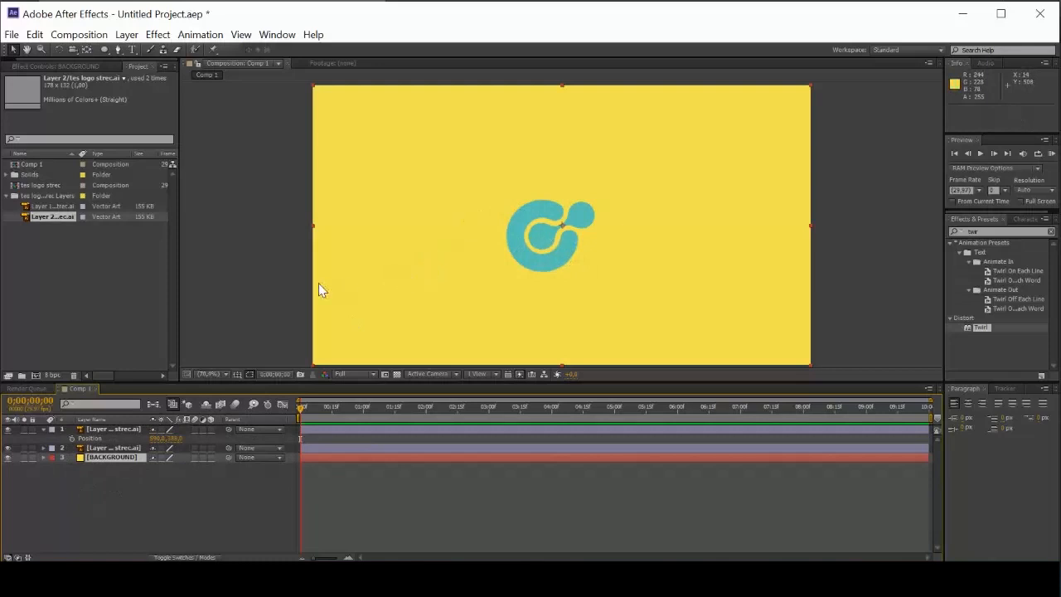
{"action": "left_click_drag", "start_coordinate": [519, 221], "coordinate": [522, 223]}
{"action": "key", "text": "ctrl+z"}
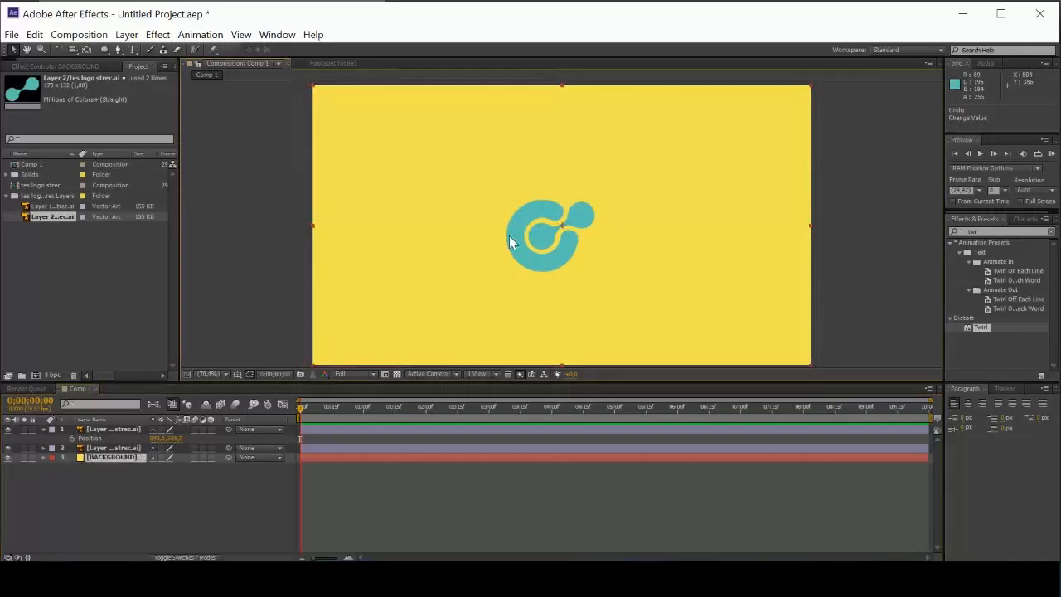
{"action": "left_click", "coordinate": [122, 431]}
{"action": "left_click_drag", "start_coordinate": [514, 222], "coordinate": [530, 211]}
{"action": "key", "text": "ctrl+z"}
Step: Move both logo layers together toward the composition's centre, placing the C-shaped layer at about 624, 377
{"action": "left_click", "coordinate": [112, 452]}
{"action": "left_click", "coordinate": [124, 432], "text": "shift"}
{"action": "left_click_drag", "start_coordinate": [525, 224], "coordinate": [537, 219]}
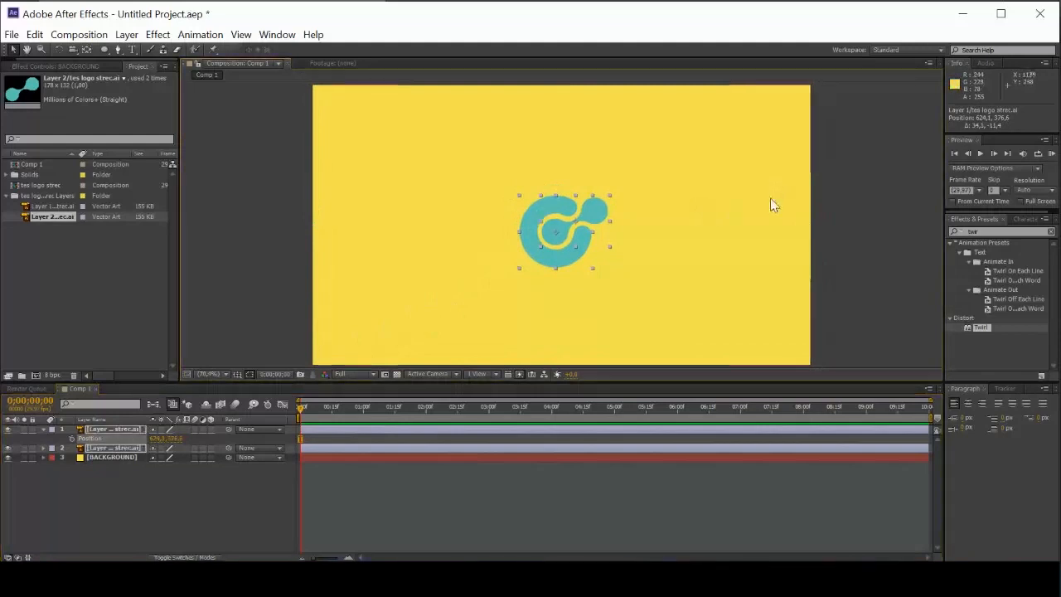
{"action": "left_click", "coordinate": [835, 205]}
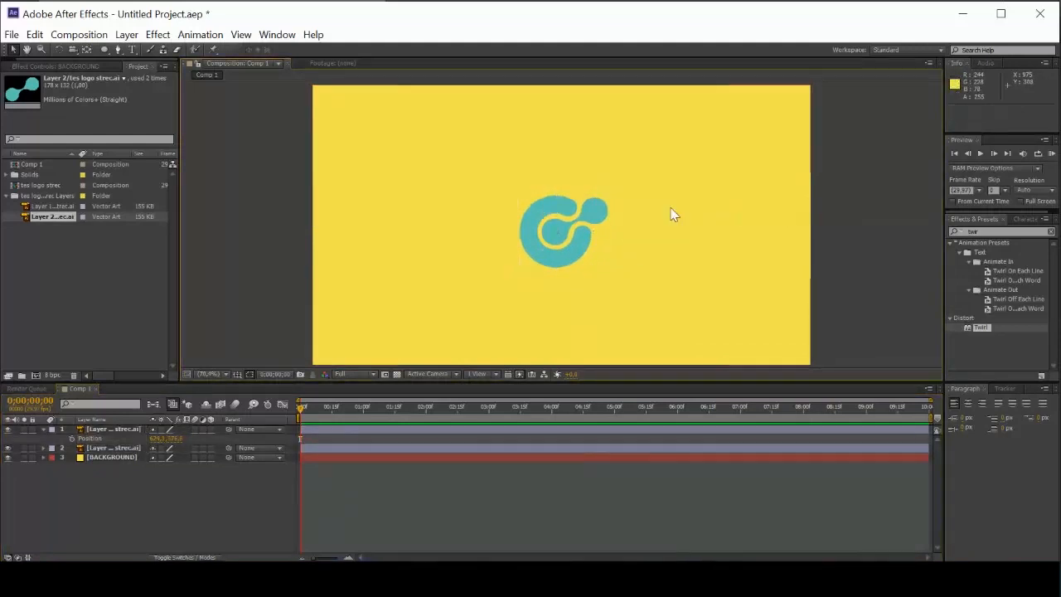
Step: Hide the connected-dots layer and apply the Twirl distort effect to the C-shaped layer
{"action": "left_click", "coordinate": [549, 204]}
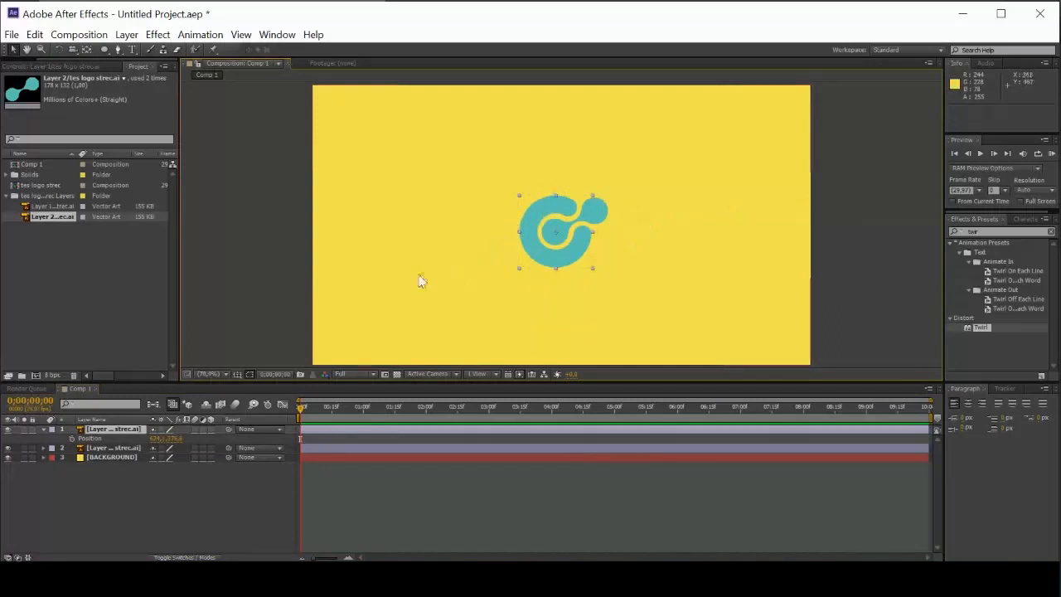
{"action": "left_click", "coordinate": [8, 448]}
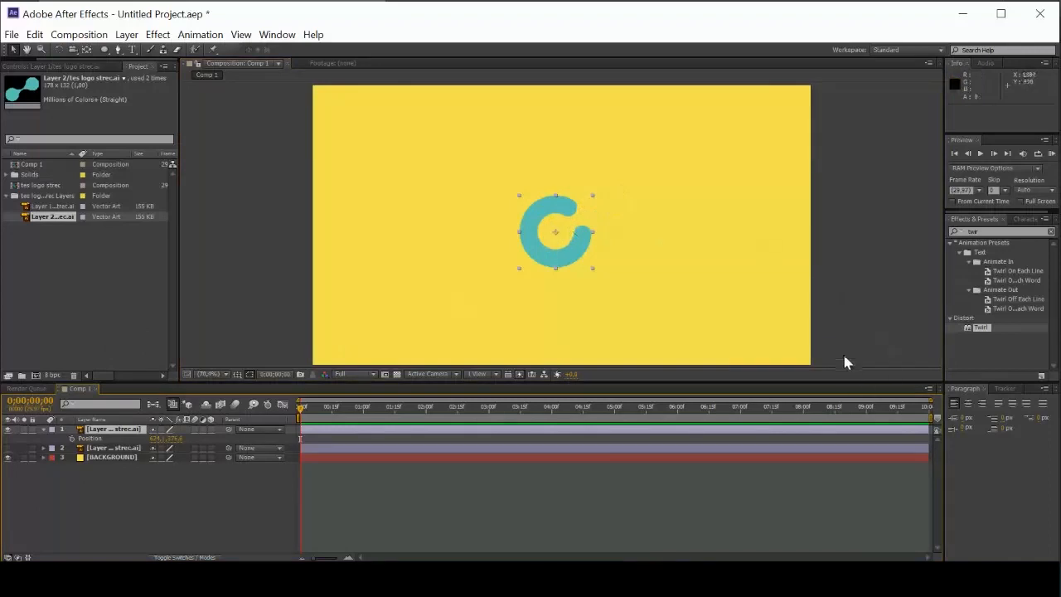
{"action": "left_click", "coordinate": [1051, 232]}
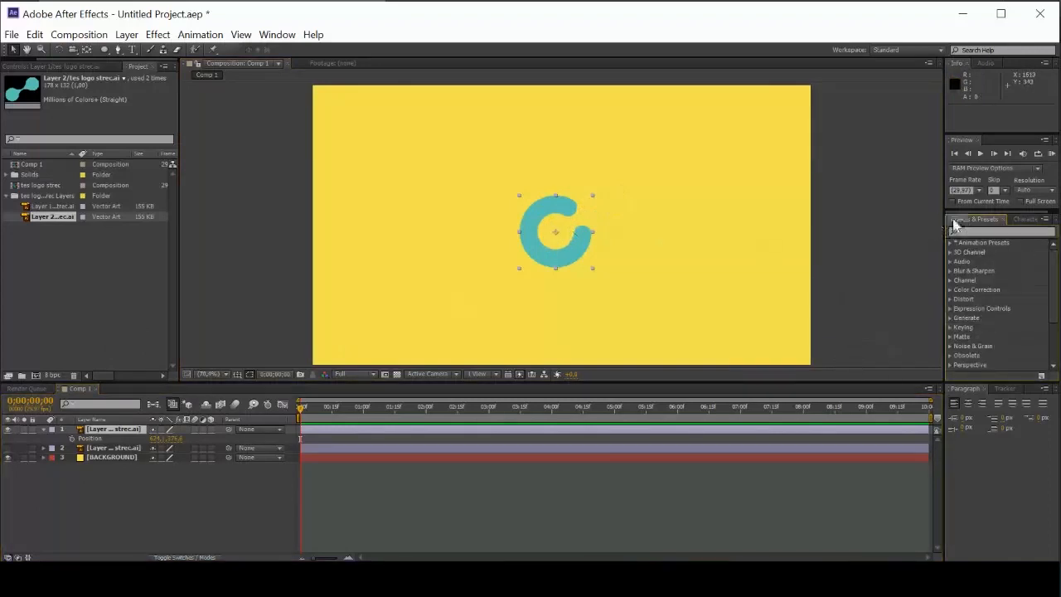
{"action": "left_click", "coordinate": [971, 231]}
{"action": "left_click", "coordinate": [986, 230]}
{"action": "type", "text": "twi"}
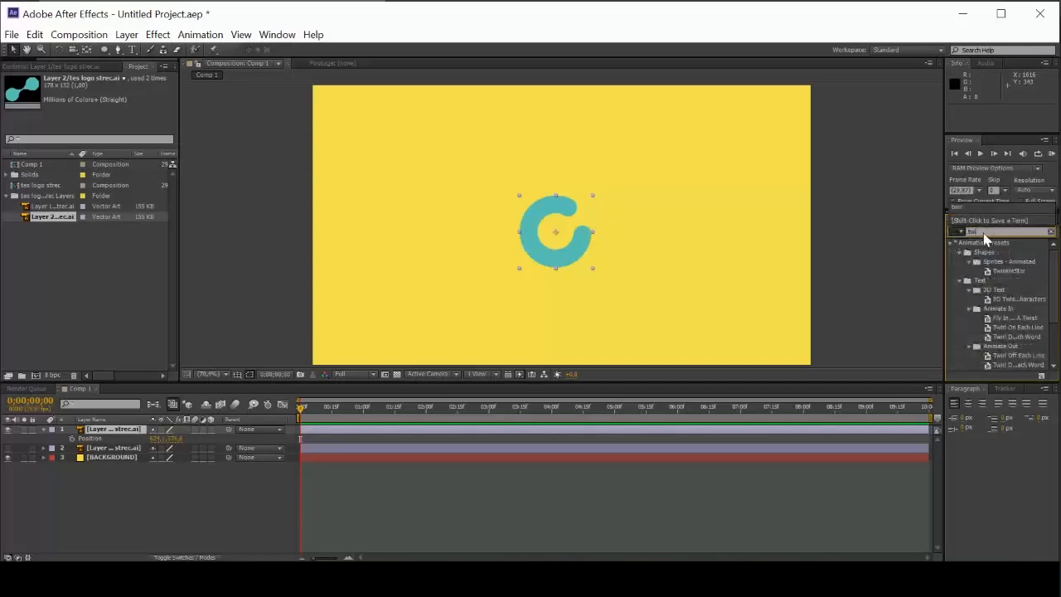
{"action": "type", "text": "rl"}
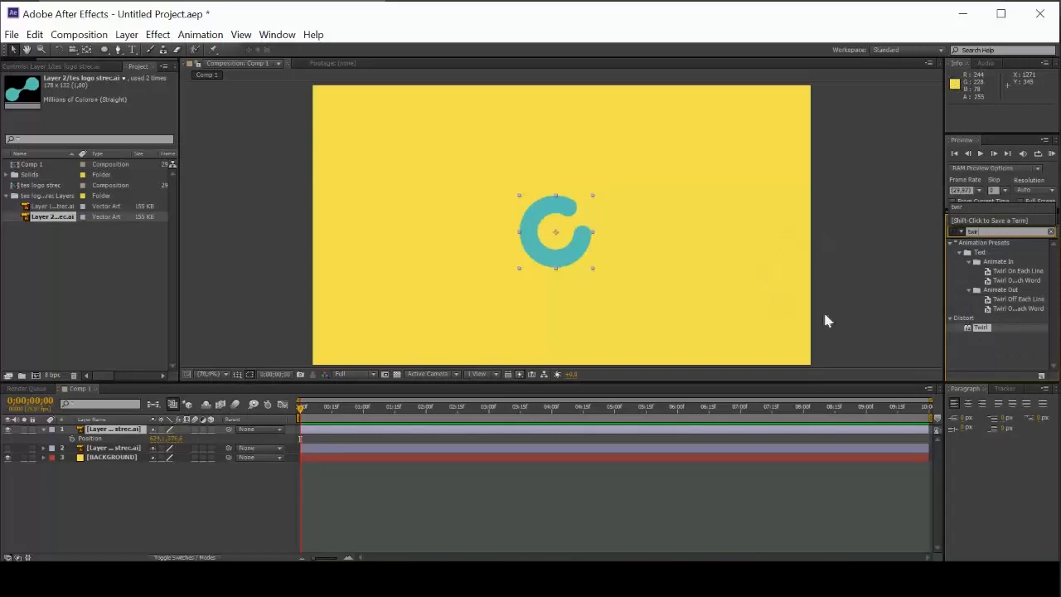
{"action": "left_click", "coordinate": [978, 330]}
{"action": "left_click_drag", "start_coordinate": [979, 330], "coordinate": [570, 254]}
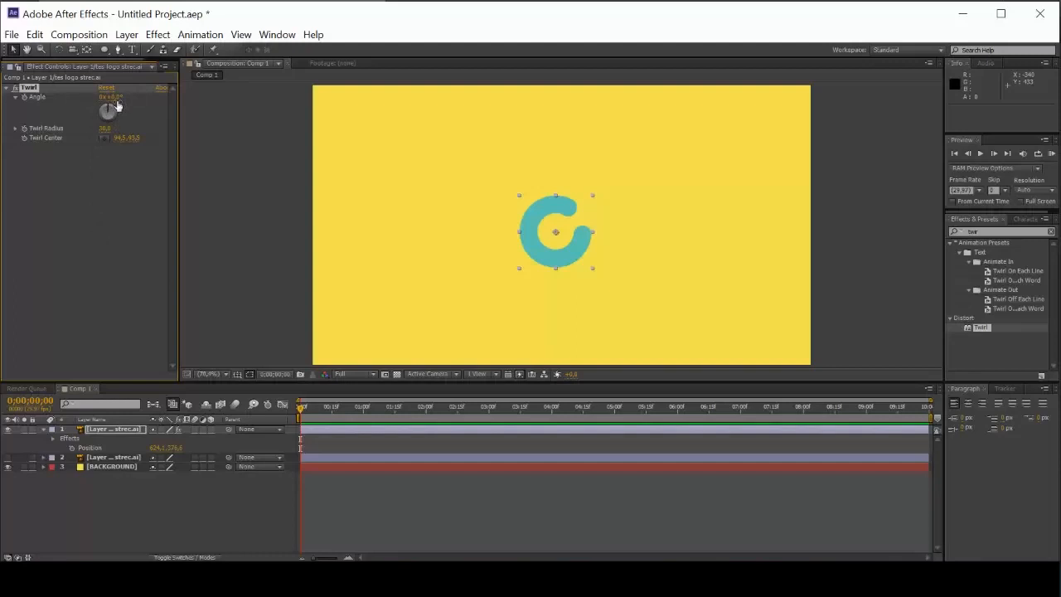
Step: Increase the C-shaped layer's Twirl angle by several rotations, set the Twirl radius to about 87, and inspect the shape's edges
{"action": "left_click_drag", "start_coordinate": [111, 97], "coordinate": [627, 158]}
{"action": "left_click_drag", "start_coordinate": [106, 129], "coordinate": [172, 124]}
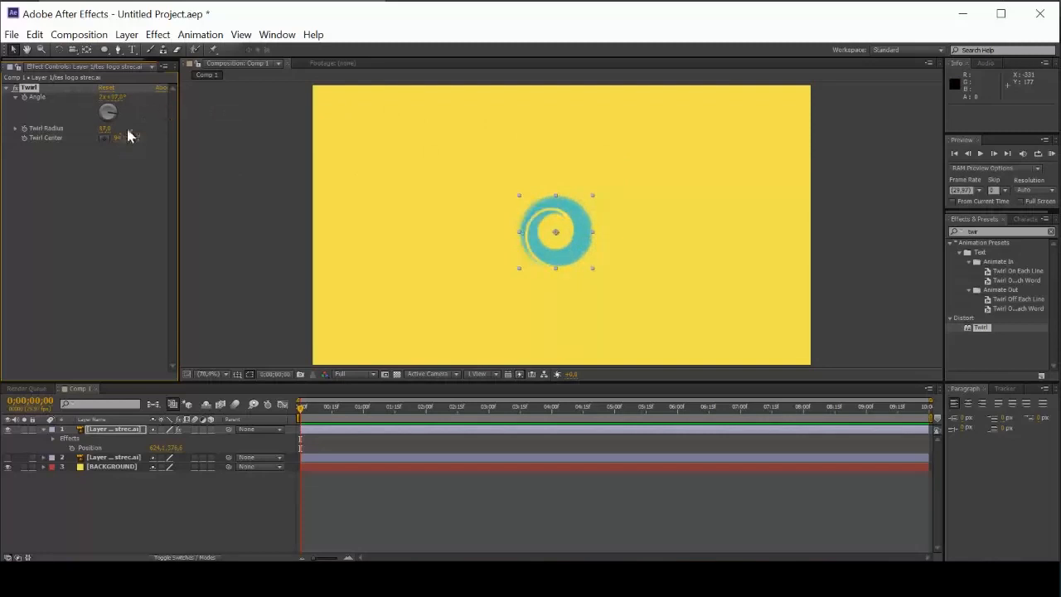
{"action": "left_click_drag", "start_coordinate": [122, 101], "coordinate": [544, 107]}
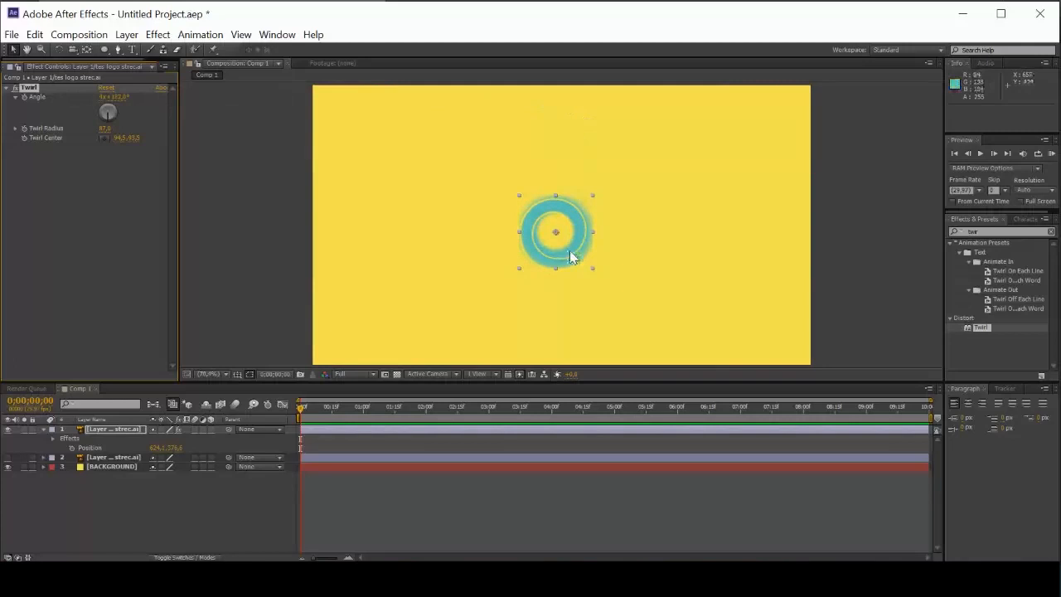
{"action": "scroll", "coordinate": [572, 206], "scroll_direction": "up", "scroll_amount": 4}
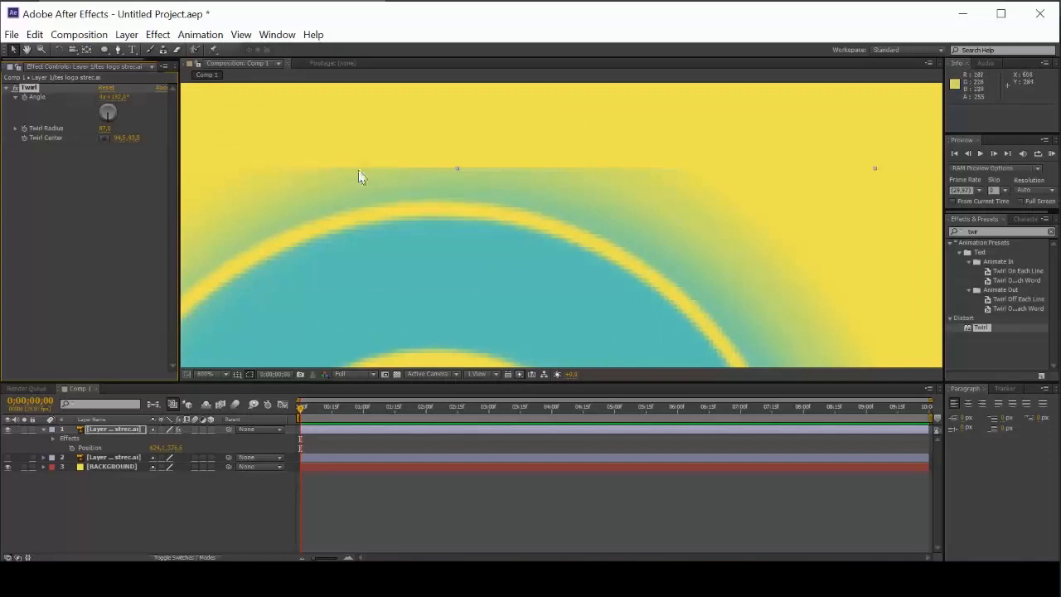
{"action": "scroll", "coordinate": [518, 161], "scroll_direction": "down", "scroll_amount": 3}
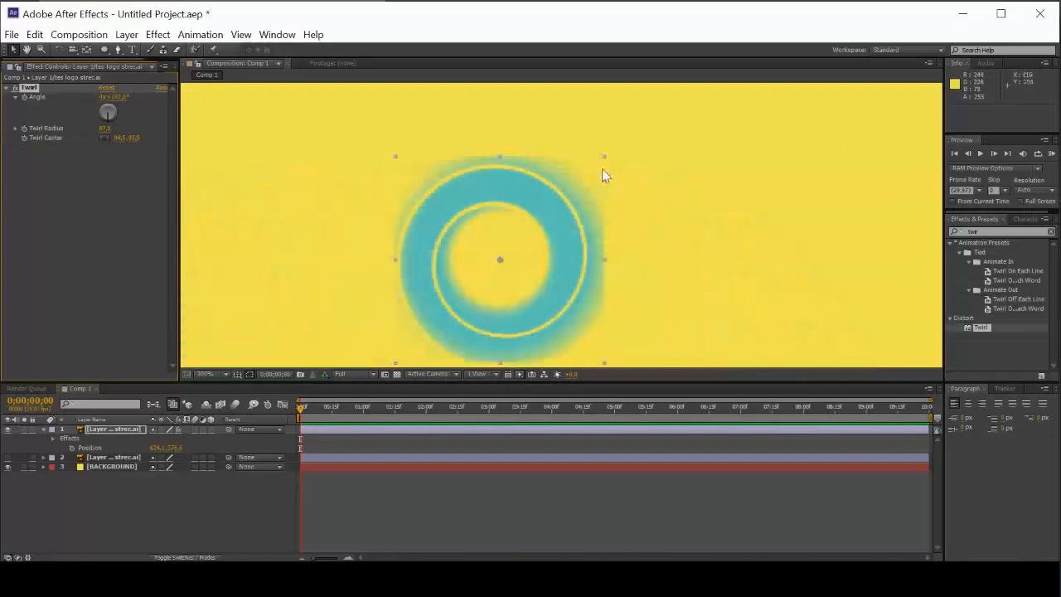
Step: Delete the Twirl effect from the C-shaped layer and create shapes from that vector layer
{"action": "scroll", "coordinate": [485, 284], "scroll_direction": "down", "scroll_amount": 1}
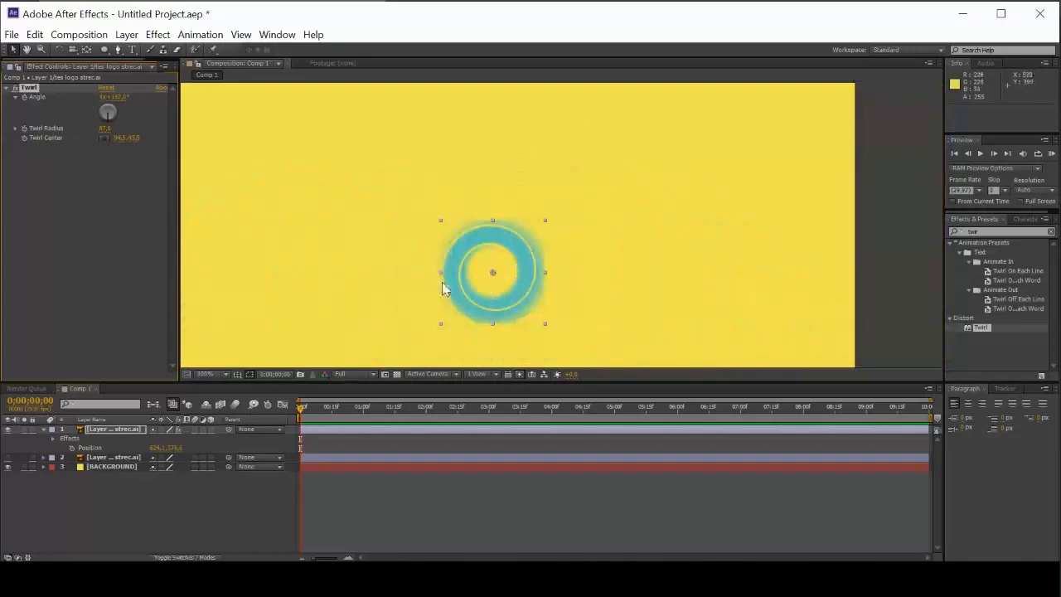
{"action": "left_click_drag", "start_coordinate": [447, 282], "coordinate": [471, 246]}
{"action": "scroll", "coordinate": [474, 247], "scroll_direction": "down", "scroll_amount": 2}
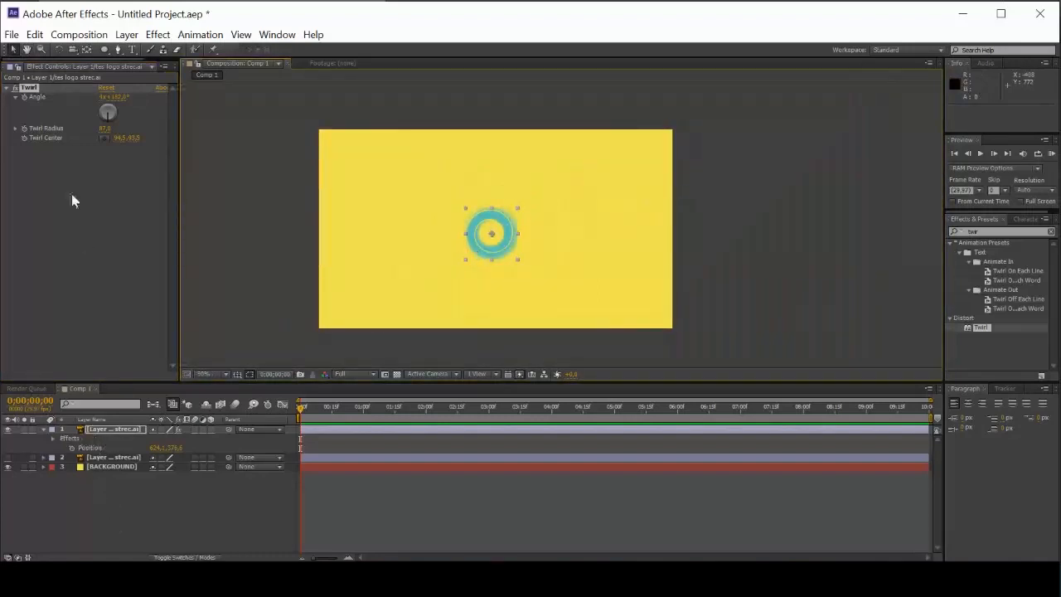
{"action": "left_click", "coordinate": [35, 93]}
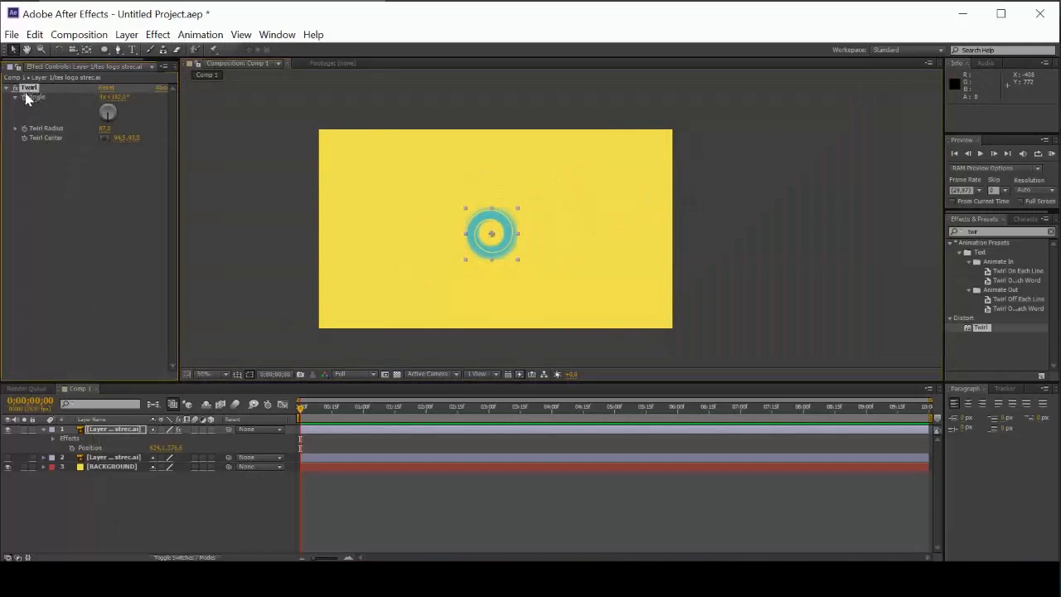
{"action": "key", "text": "Delete"}
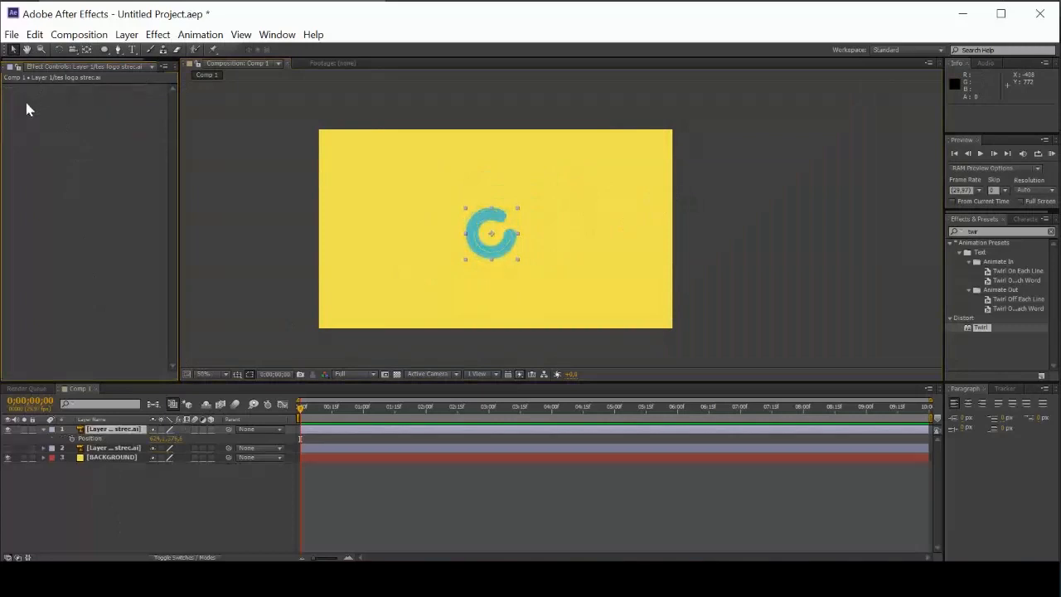
{"action": "right_click", "coordinate": [99, 434]}
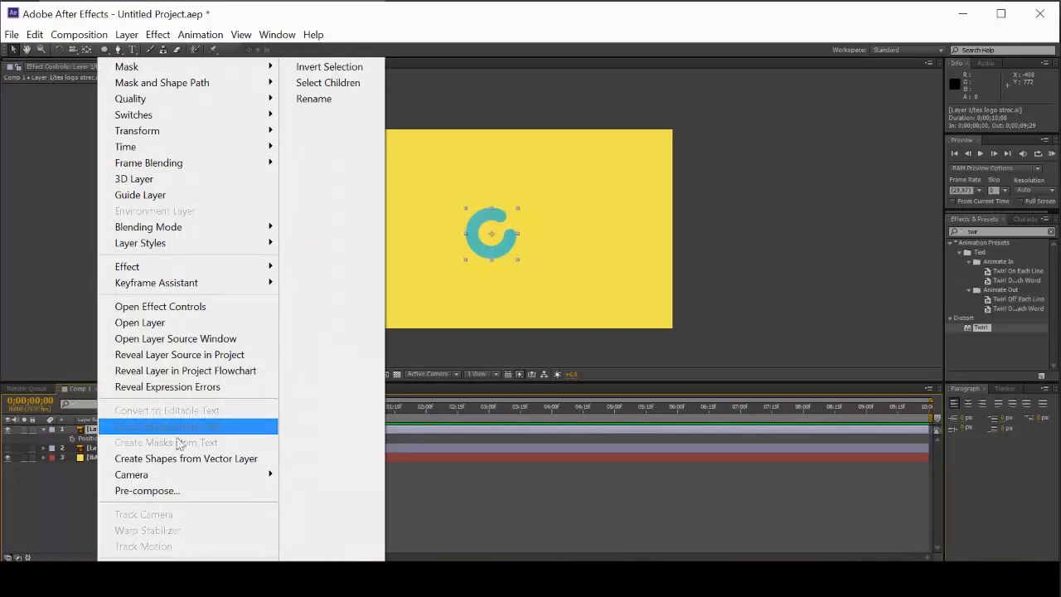
{"action": "left_click", "coordinate": [213, 458]}
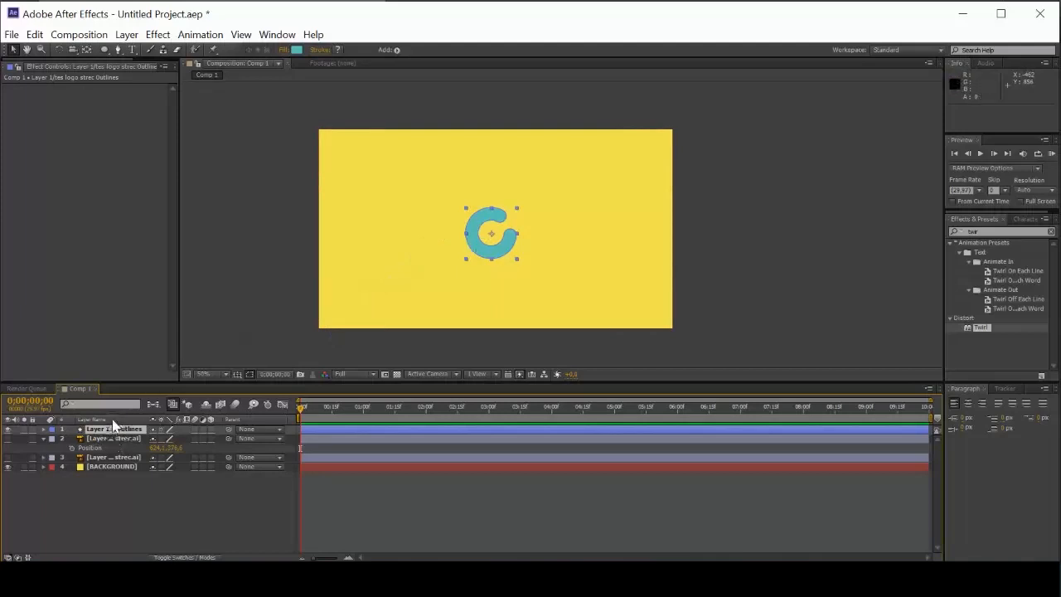
Step: Compare the outlines layer's property groups with the transform properties of the original C-shaped Illustrator layer
{"action": "left_click", "coordinate": [44, 430]}
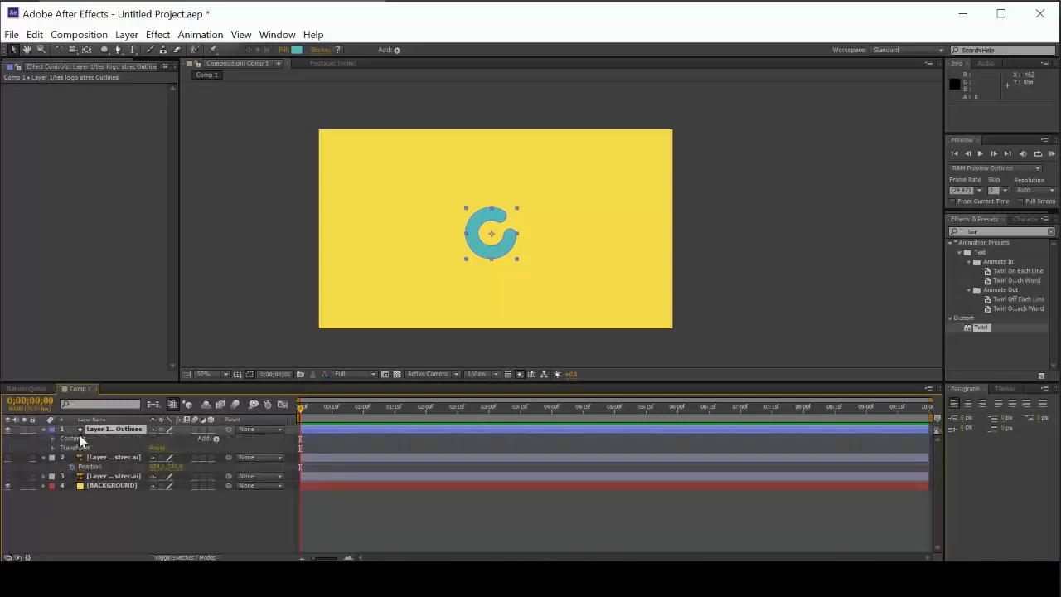
{"action": "left_click", "coordinate": [81, 439]}
{"action": "left_click", "coordinate": [85, 447]}
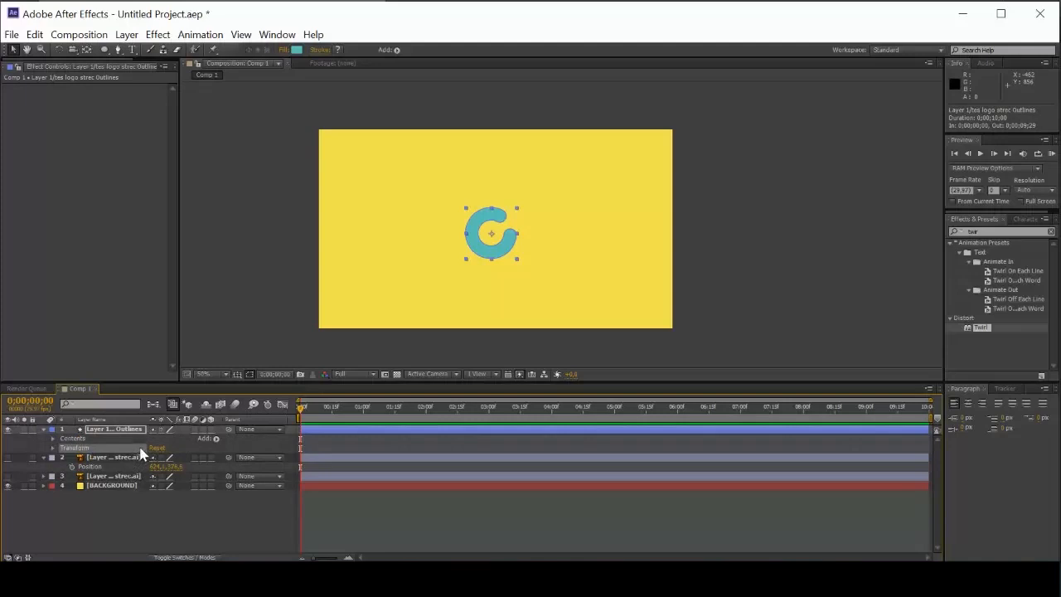
{"action": "left_click", "coordinate": [47, 462]}
{"action": "left_click", "coordinate": [44, 457]}
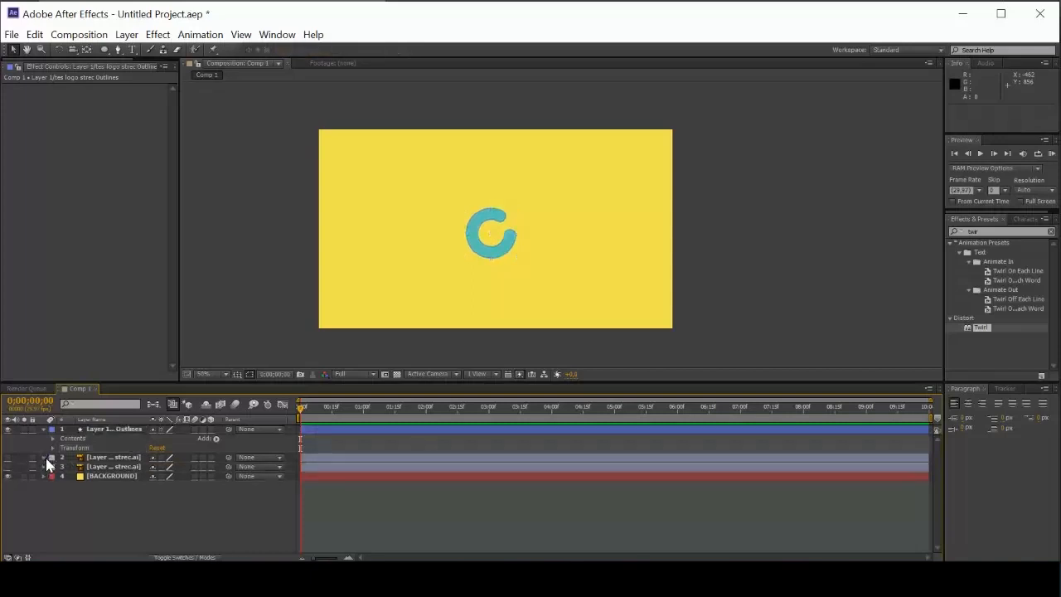
{"action": "left_click", "coordinate": [45, 456]}
{"action": "left_click", "coordinate": [83, 458]}
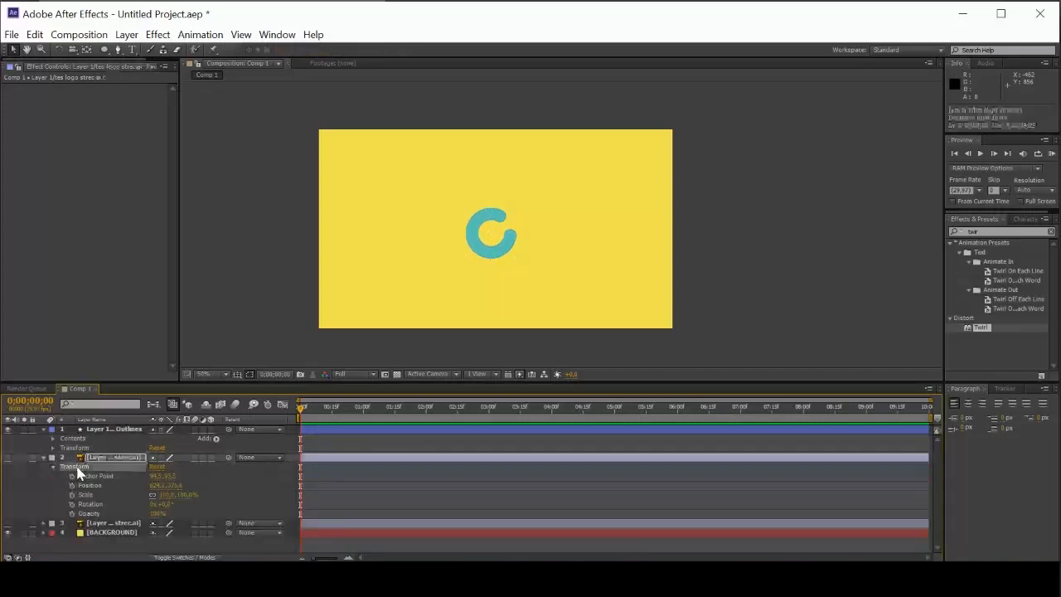
{"action": "left_click", "coordinate": [93, 439]}
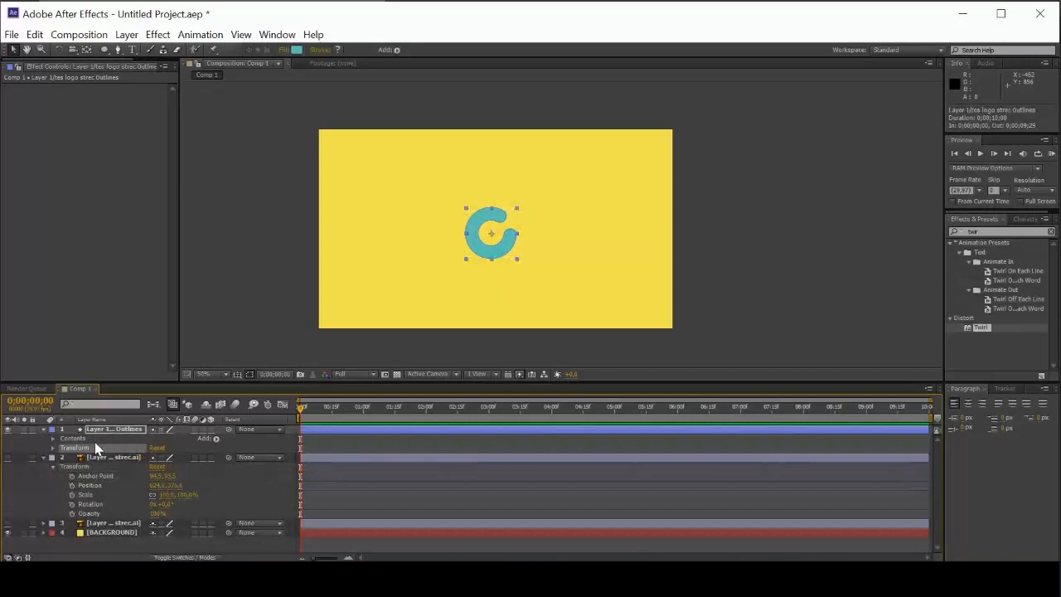
Step: Add a Twist to the outlines layer's contents, set its angle to about 780, and inspect the twisted shape's edges
{"action": "left_click", "coordinate": [217, 440]}
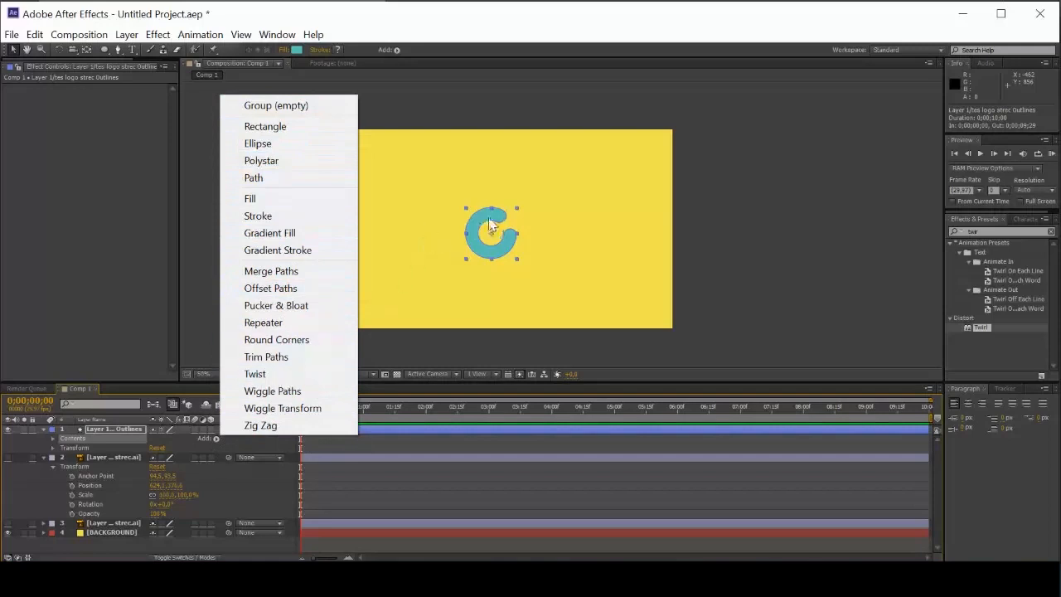
{"action": "left_click", "coordinate": [288, 377]}
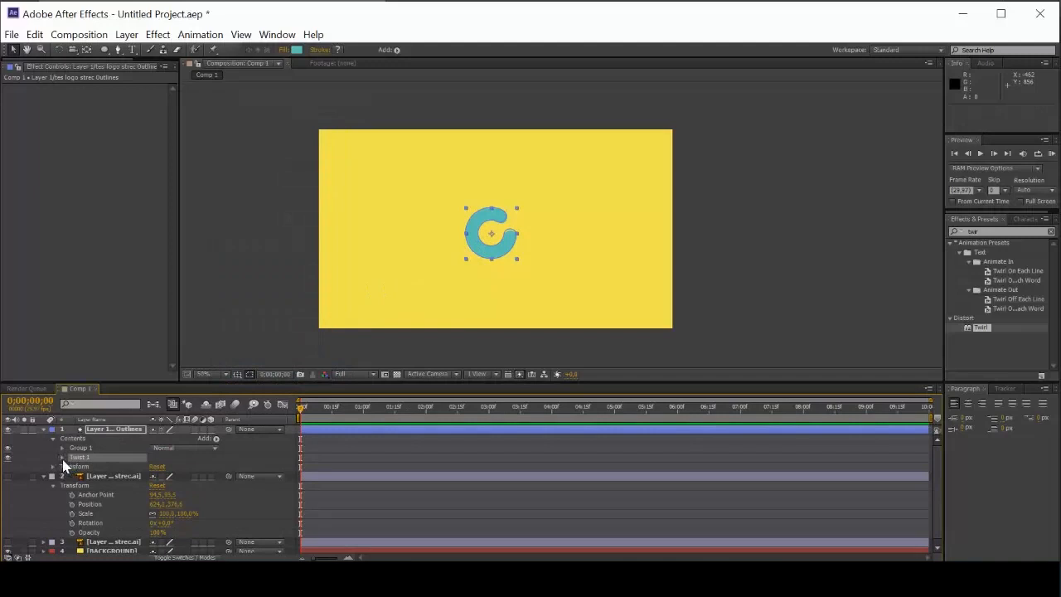
{"action": "left_click", "coordinate": [62, 457]}
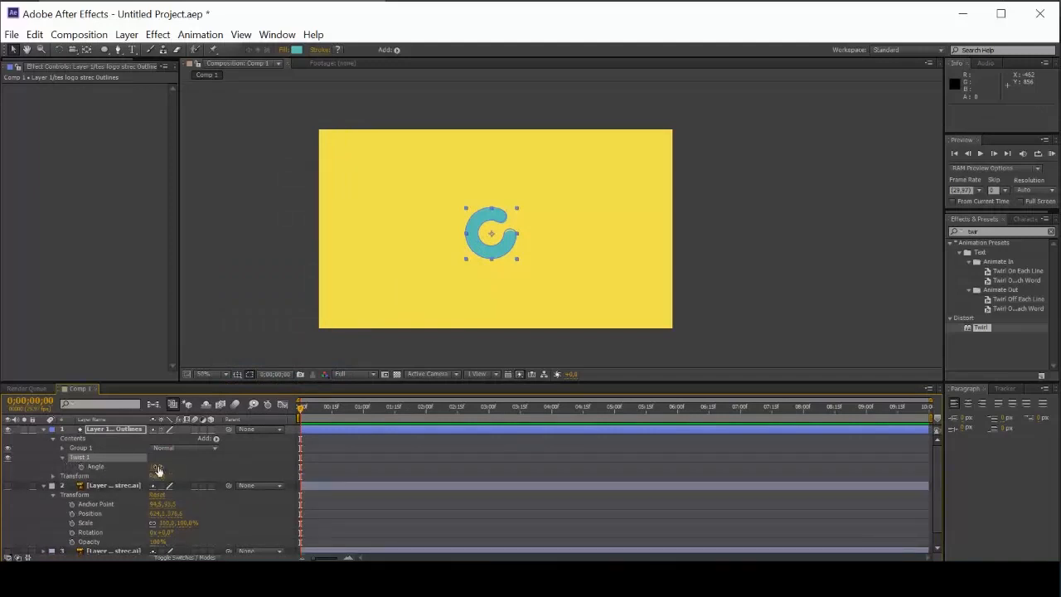
{"action": "left_click_drag", "start_coordinate": [154, 467], "coordinate": [573, 455]}
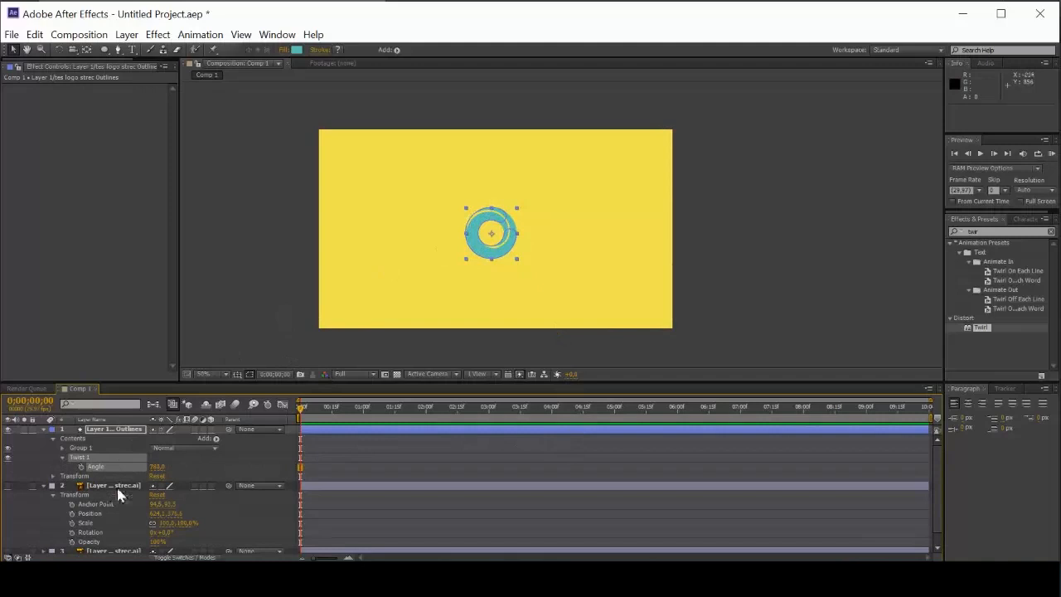
{"action": "scroll", "coordinate": [477, 230], "scroll_direction": "up", "scroll_amount": 6}
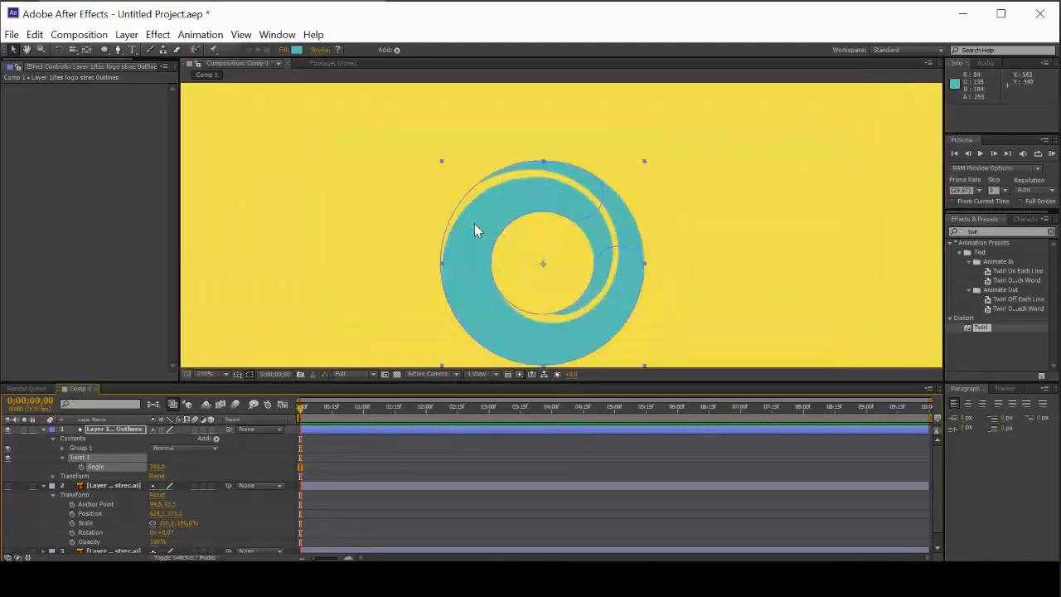
{"action": "scroll", "coordinate": [543, 220], "scroll_direction": "down", "scroll_amount": 2}
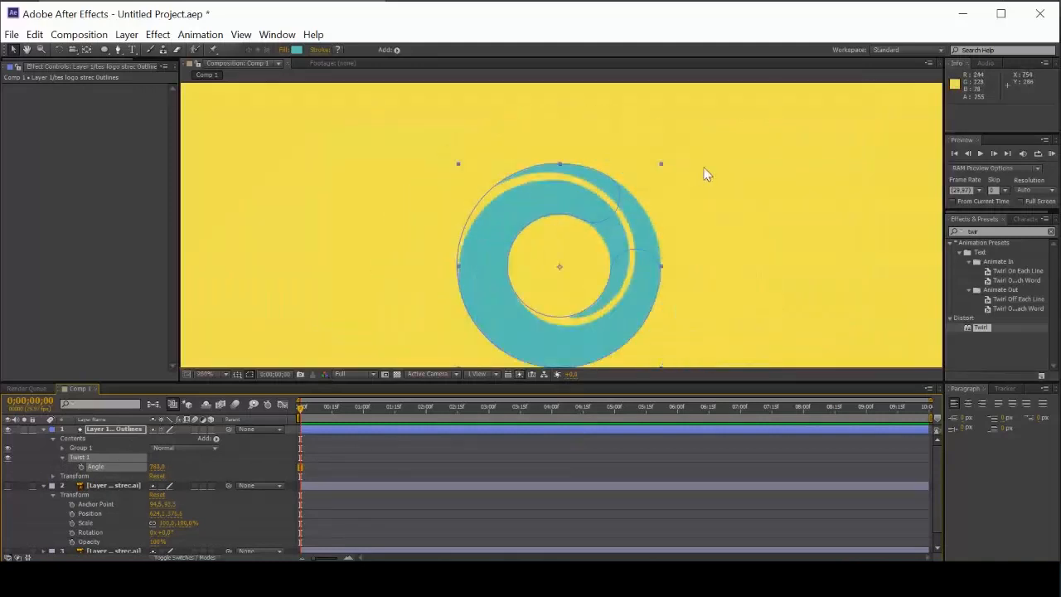
{"action": "left_click", "coordinate": [704, 169]}
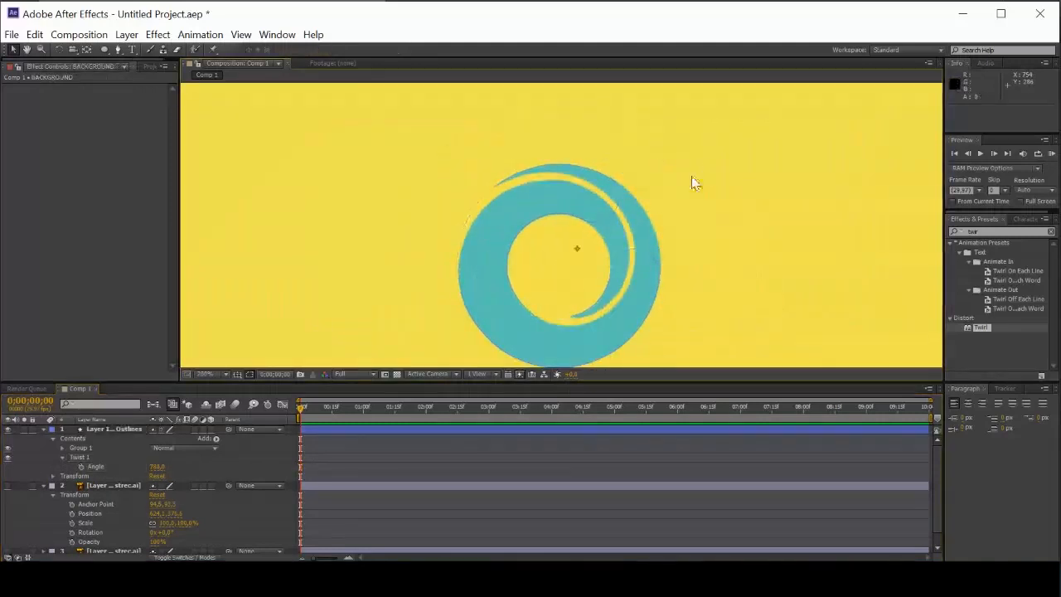
Step: Show the original C-shaped Illustrator layer and move it beside the outlines layer, to about 402 px horizontally
{"action": "left_click", "coordinate": [7, 486]}
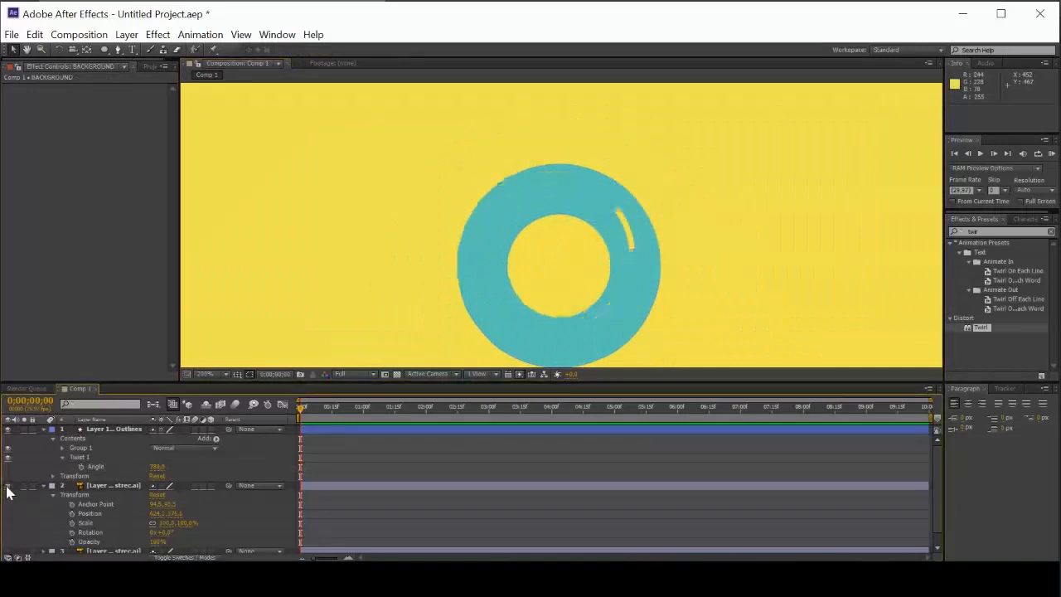
{"action": "left_click", "coordinate": [123, 486]}
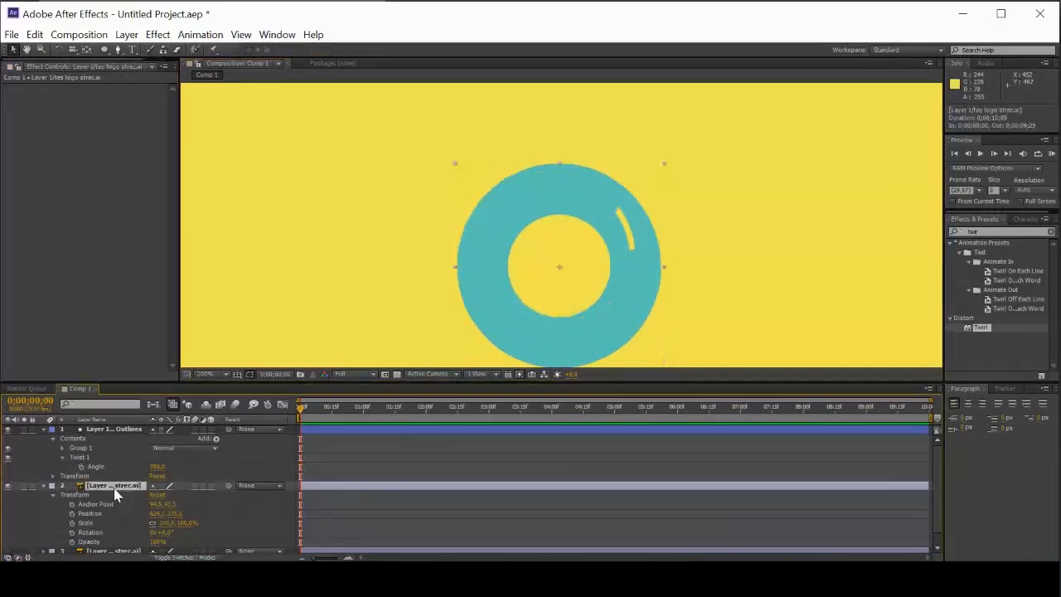
{"action": "key", "text": "p"}
{"action": "left_click_drag", "start_coordinate": [163, 498], "coordinate": [42, 509]}
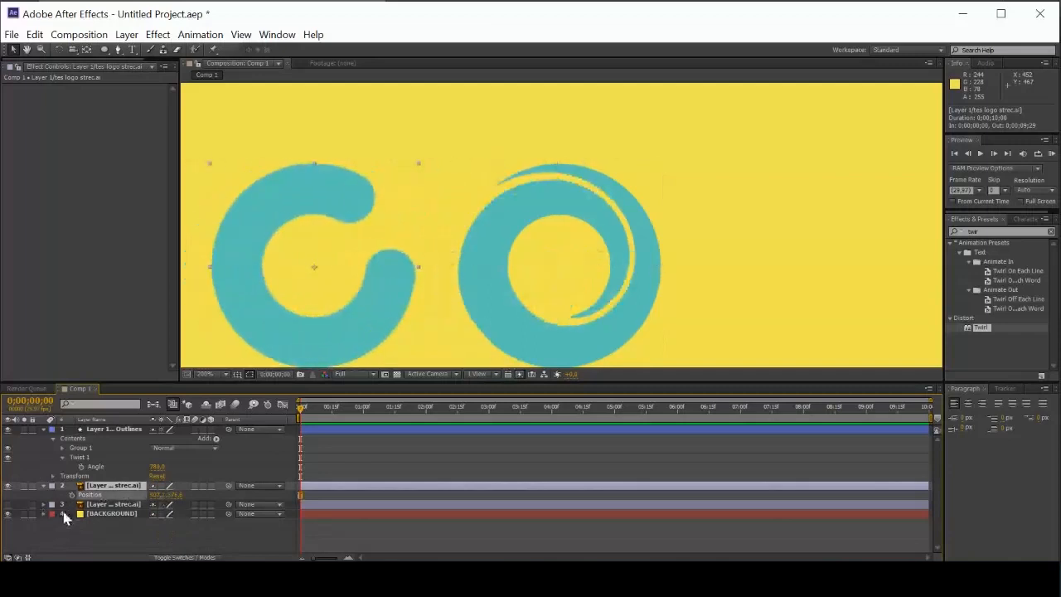
Step: Apply the Twirl effect to the original C-shaped layer with an angle of about 2x+311° and a Twirl radius of 87
{"action": "left_click_drag", "start_coordinate": [994, 331], "coordinate": [286, 222]}
{"action": "left_click_drag", "start_coordinate": [108, 110], "coordinate": [202, 114]}
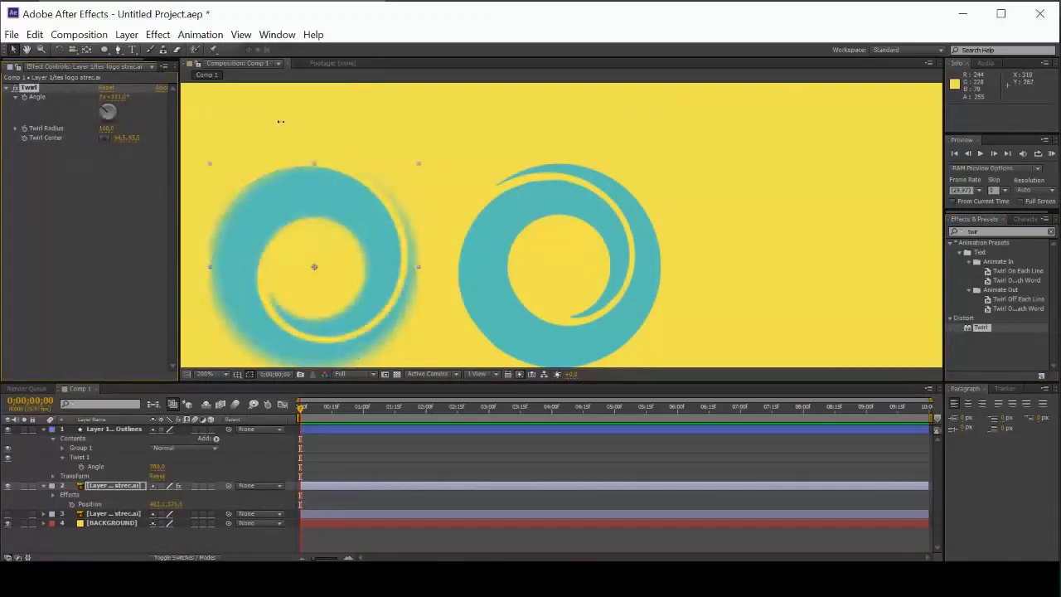
{"action": "left_click", "coordinate": [382, 147]}
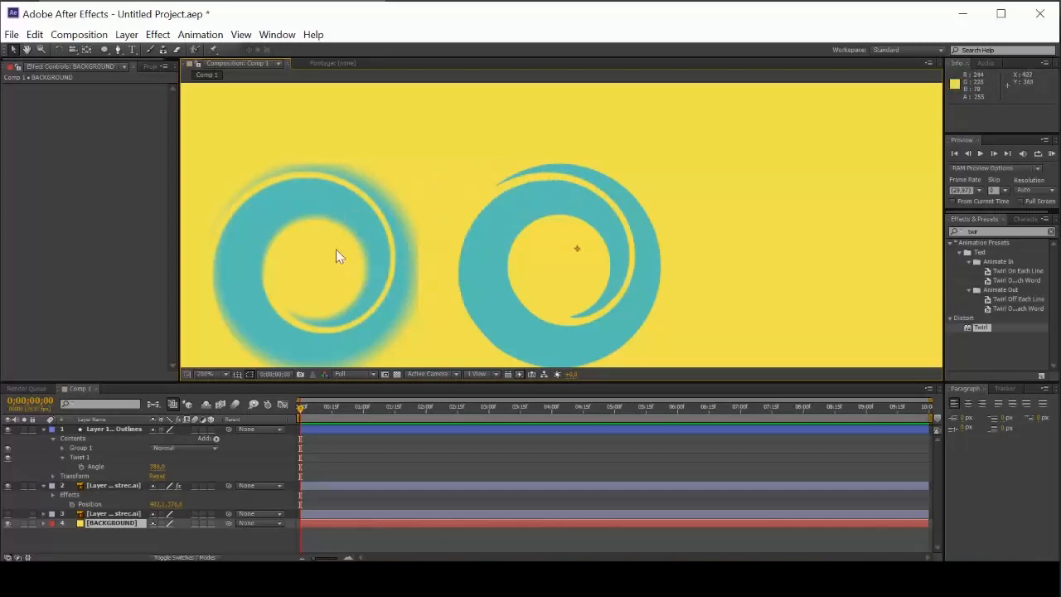
Step: Compare the edge quality of the Twirl-distorted Illustrator layer with that of the Twist-distorted outlines layer
{"action": "left_click", "coordinate": [105, 493]}
{"action": "left_click", "coordinate": [106, 495]}
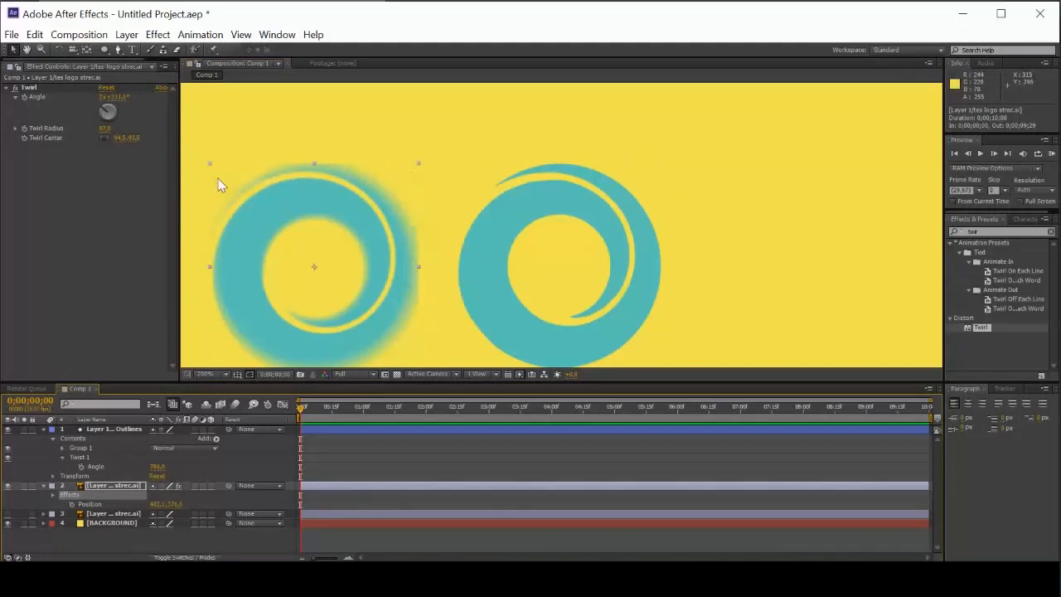
{"action": "left_click", "coordinate": [514, 220]}
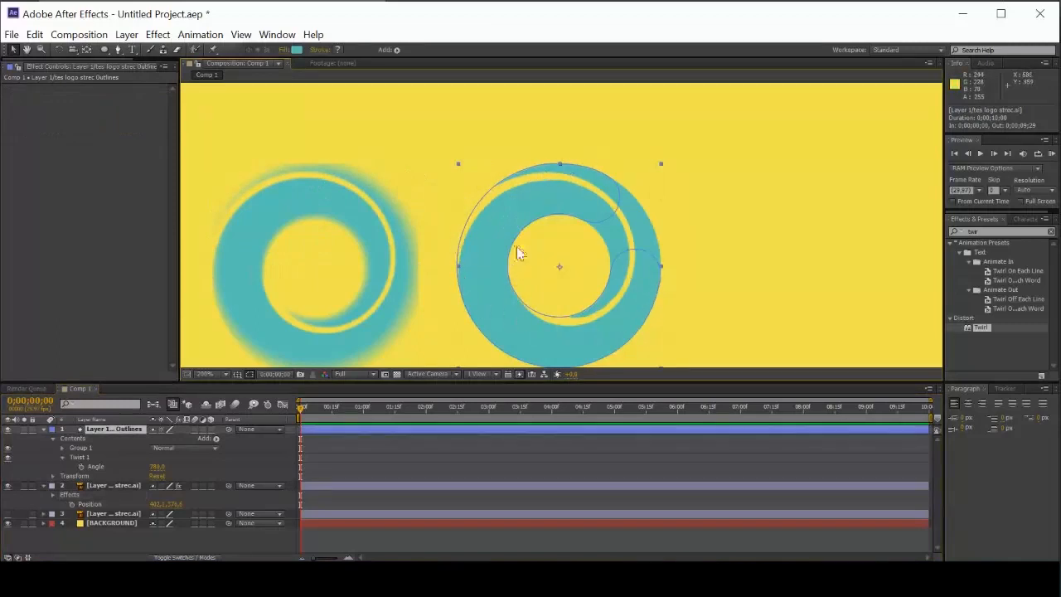
{"action": "scroll", "coordinate": [564, 188], "scroll_direction": "down", "scroll_amount": 4}
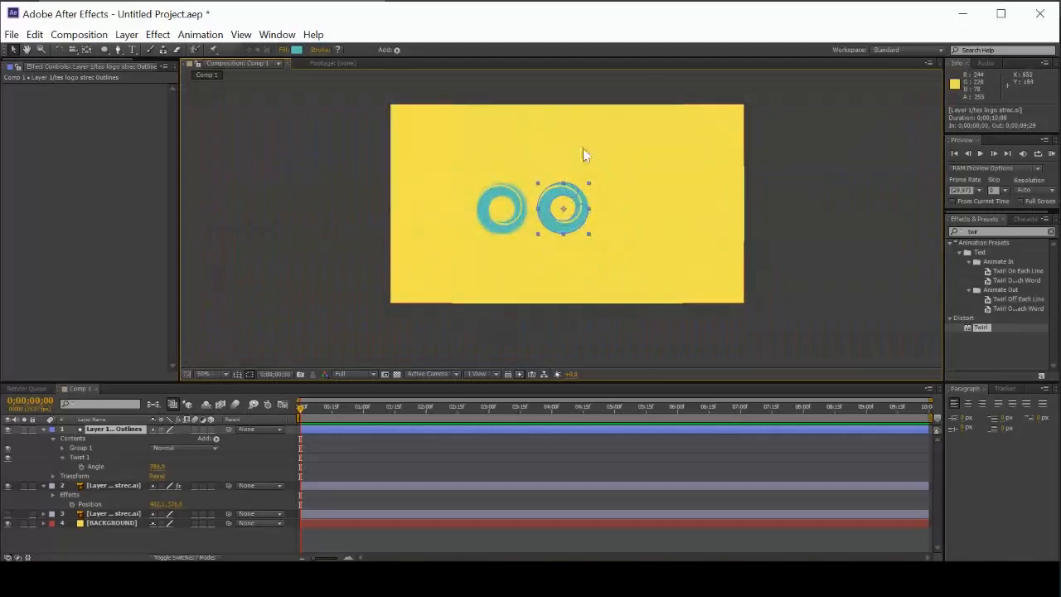
{"action": "scroll", "coordinate": [560, 207], "scroll_direction": "up", "scroll_amount": 4}
{"action": "scroll", "coordinate": [564, 193], "scroll_direction": "up", "scroll_amount": 2}
{"action": "scroll", "coordinate": [566, 192], "scroll_direction": "down", "scroll_amount": 2}
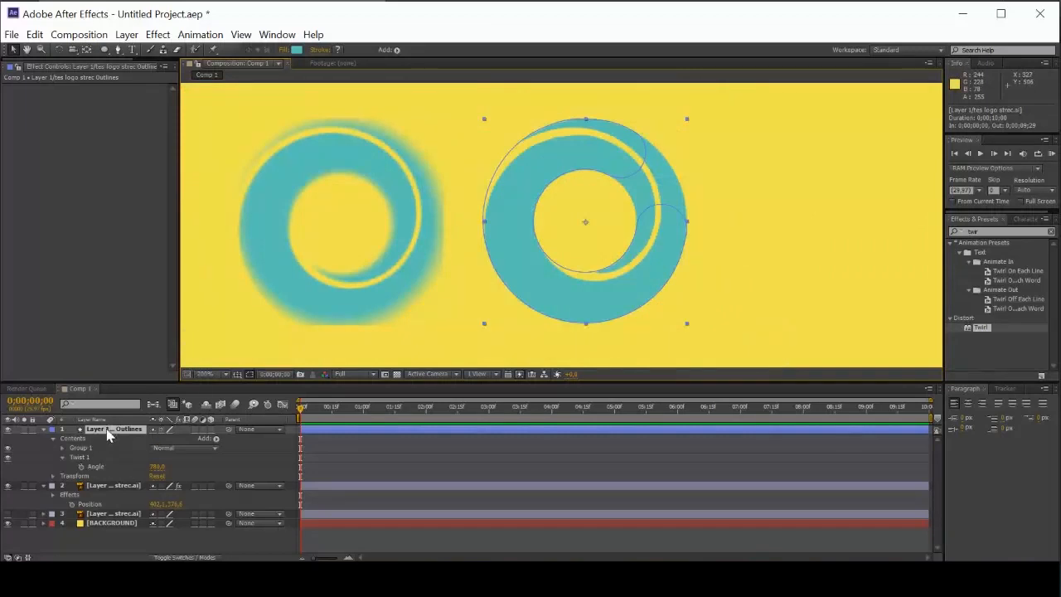
{"action": "left_click", "coordinate": [124, 486]}
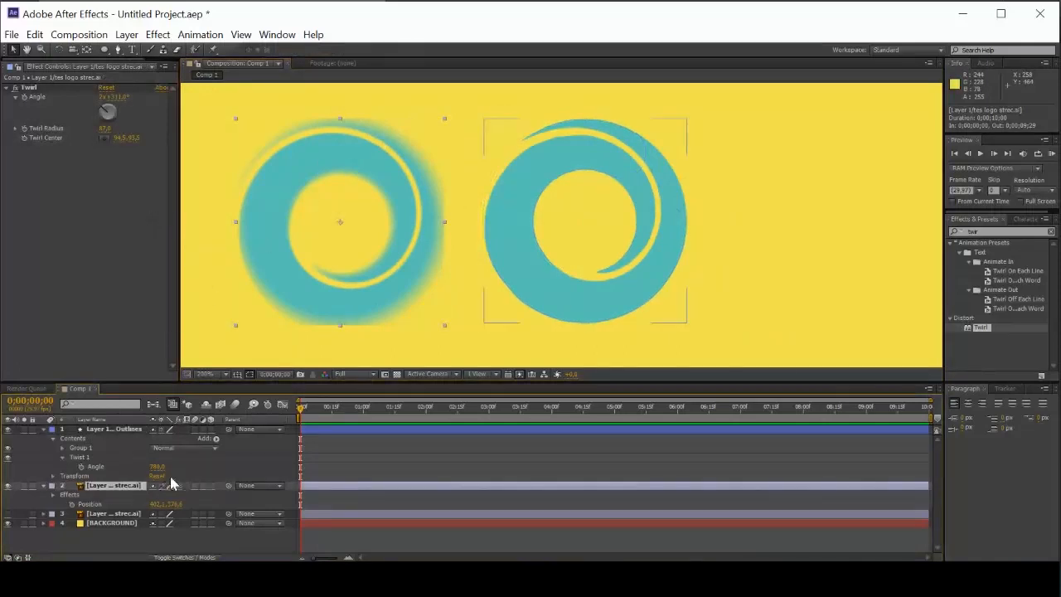
Step: Undo the last Twirl radius changes and hide the original C-shaped Illustrator layer
{"action": "key", "text": "ctrl+z"}
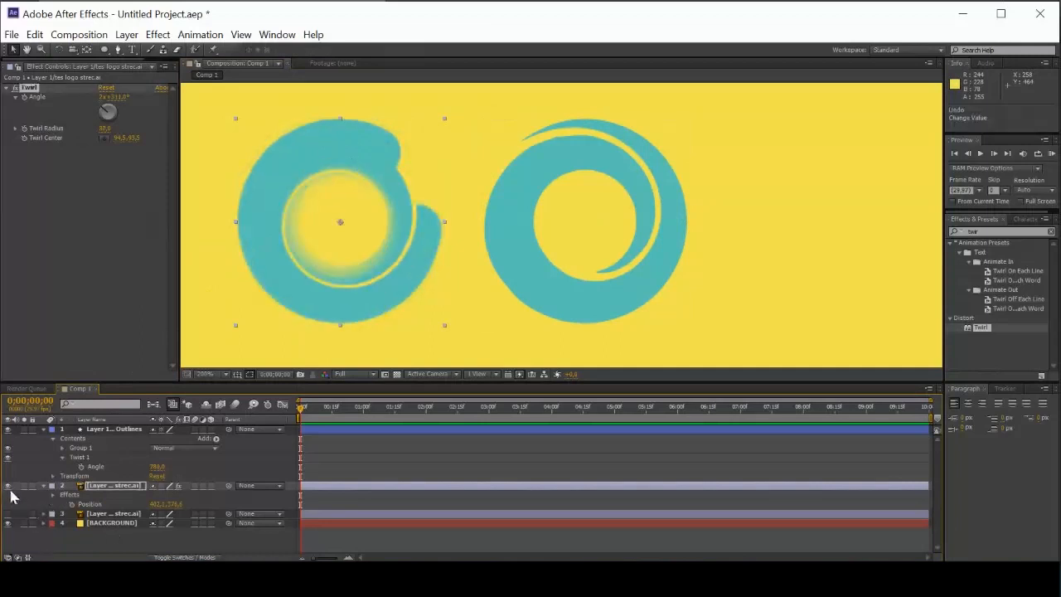
{"action": "key", "text": "ctrl+z"}
{"action": "left_click", "coordinate": [7, 486]}
Step: Keyframe the outlines layer's Twist angle at the composition start and set it to 0 at 0;00;03;00
{"action": "left_click", "coordinate": [78, 458]}
{"action": "left_click", "coordinate": [89, 461]}
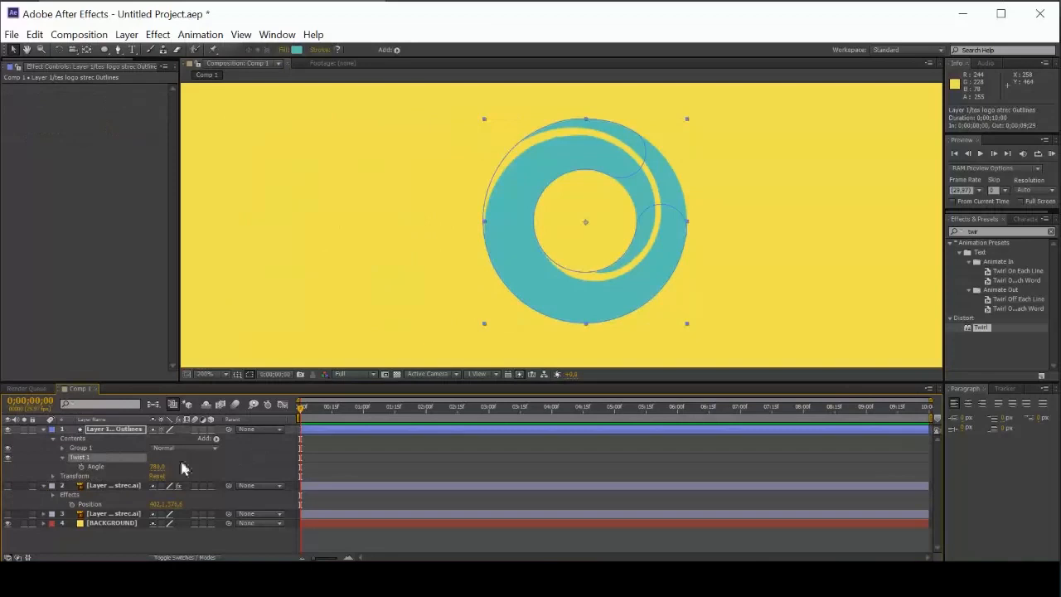
{"action": "left_click", "coordinate": [81, 467]}
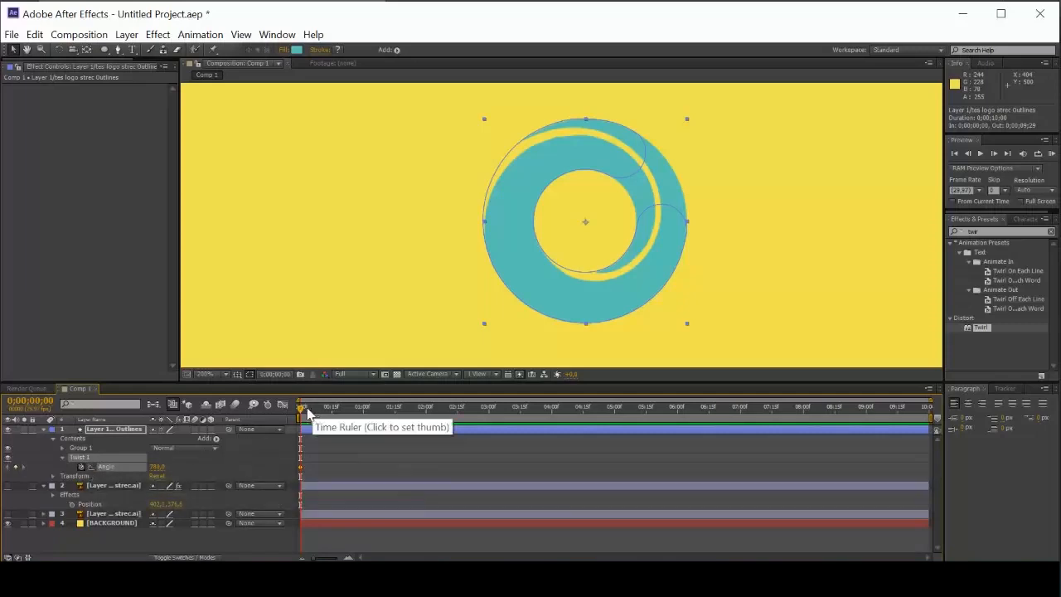
{"action": "left_click_drag", "start_coordinate": [303, 414], "coordinate": [490, 412]}
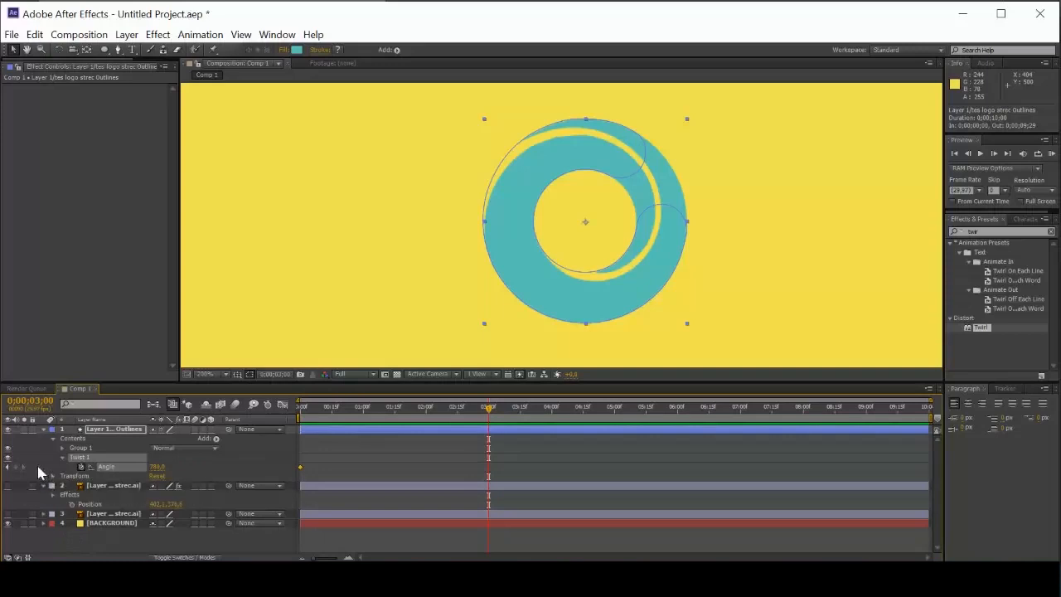
{"action": "left_click", "coordinate": [156, 467]}
{"action": "type", "text": "4"}
{"action": "key", "text": "Return"}
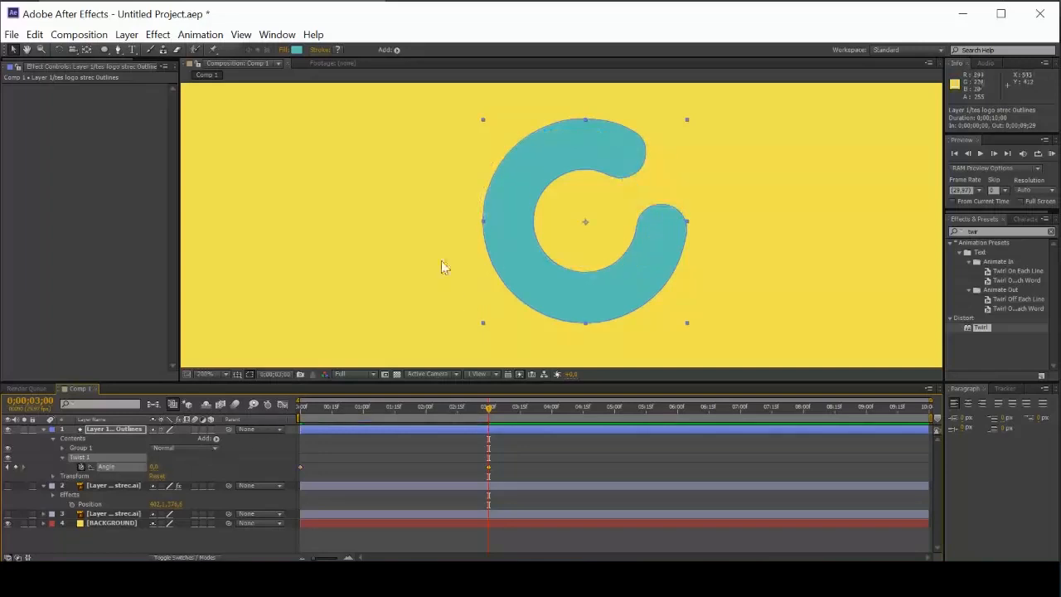
Step: Preview the untwisting animation of the outlines layer and deselect that layer
{"action": "left_click", "coordinate": [484, 411]}
{"action": "key", "text": "KP_0"}
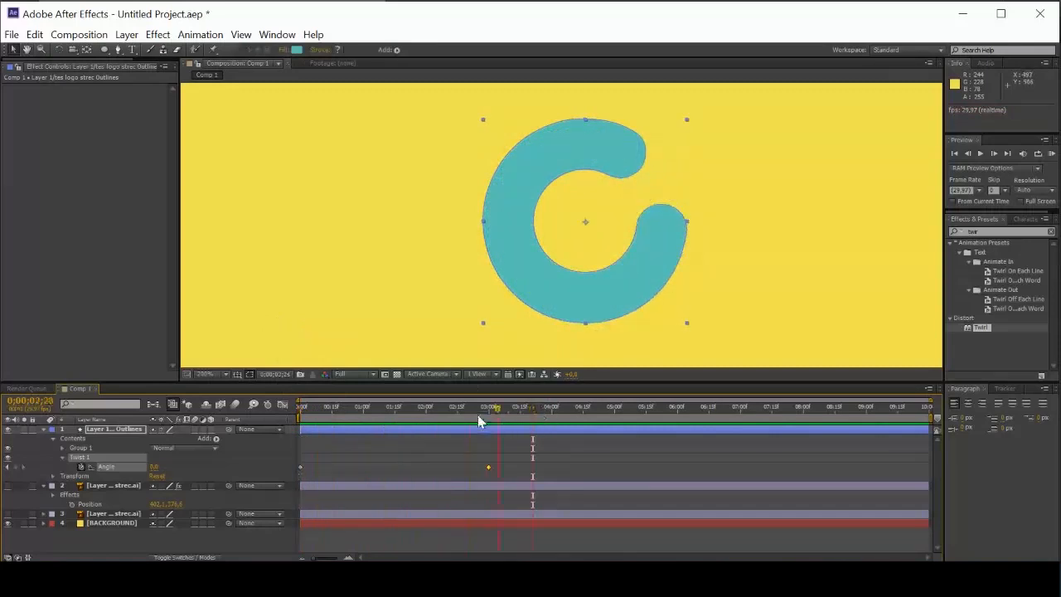
{"action": "left_click", "coordinate": [320, 303]}
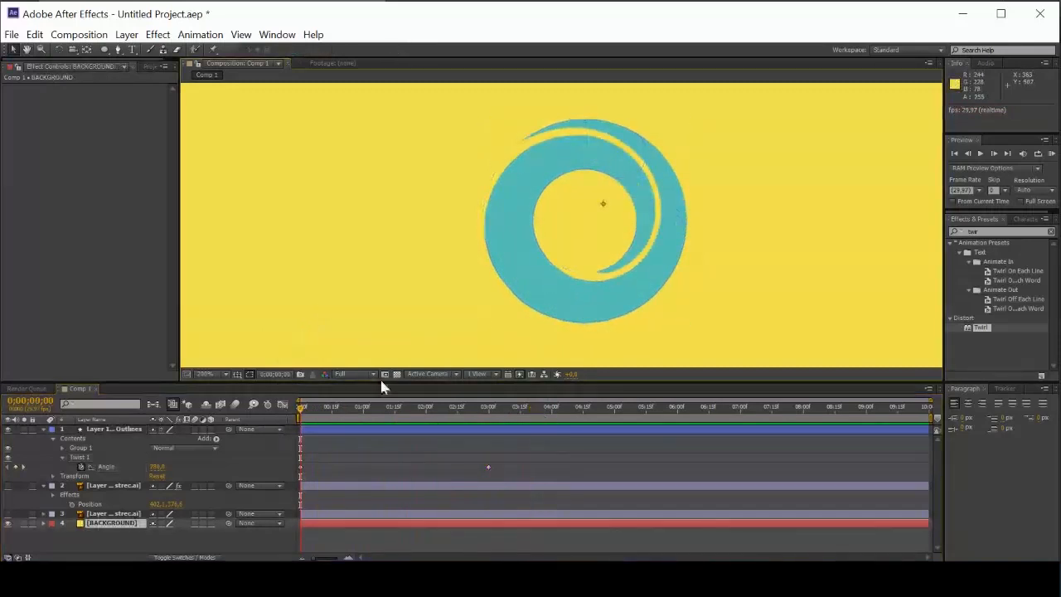
Step: Preview the linear untwisting animation over the yellow background and return to the composition start
{"action": "key", "text": "space"}
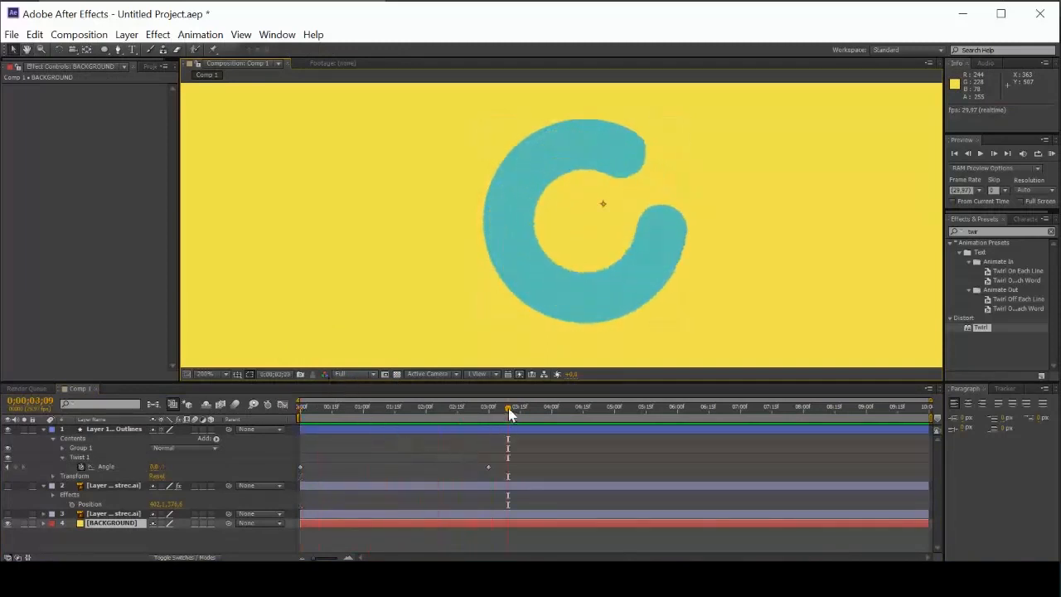
{"action": "left_click", "coordinate": [315, 406]}
{"action": "left_click_drag", "start_coordinate": [322, 411], "coordinate": [301, 409]}
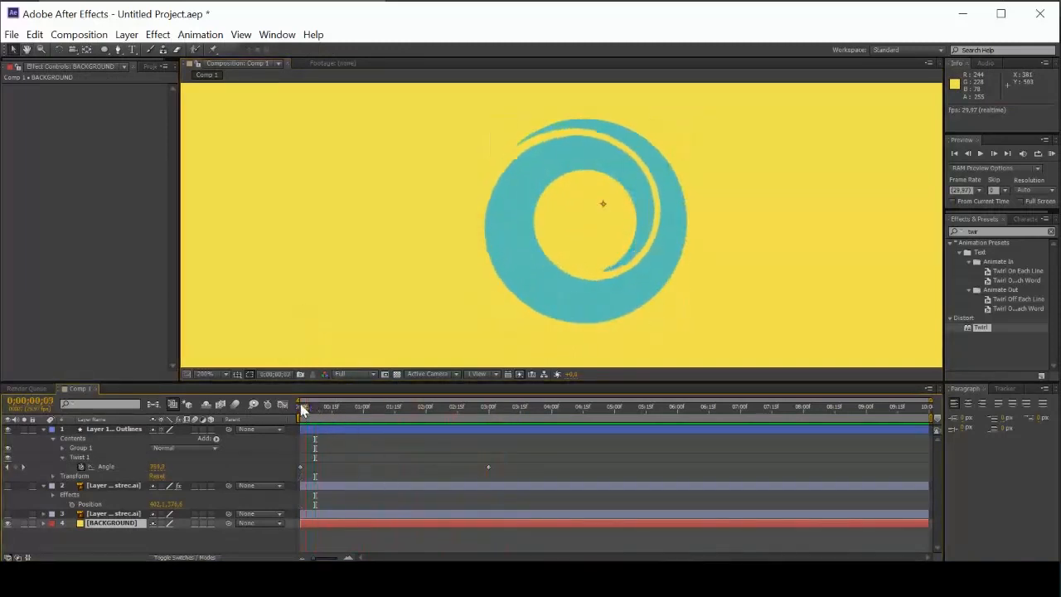
{"action": "left_click", "coordinate": [308, 326]}
Step: Apply Easy Ease to both Twist Angle keyframes of the outlines layer and deselect them
{"action": "left_click_drag", "start_coordinate": [509, 449], "coordinate": [299, 479]}
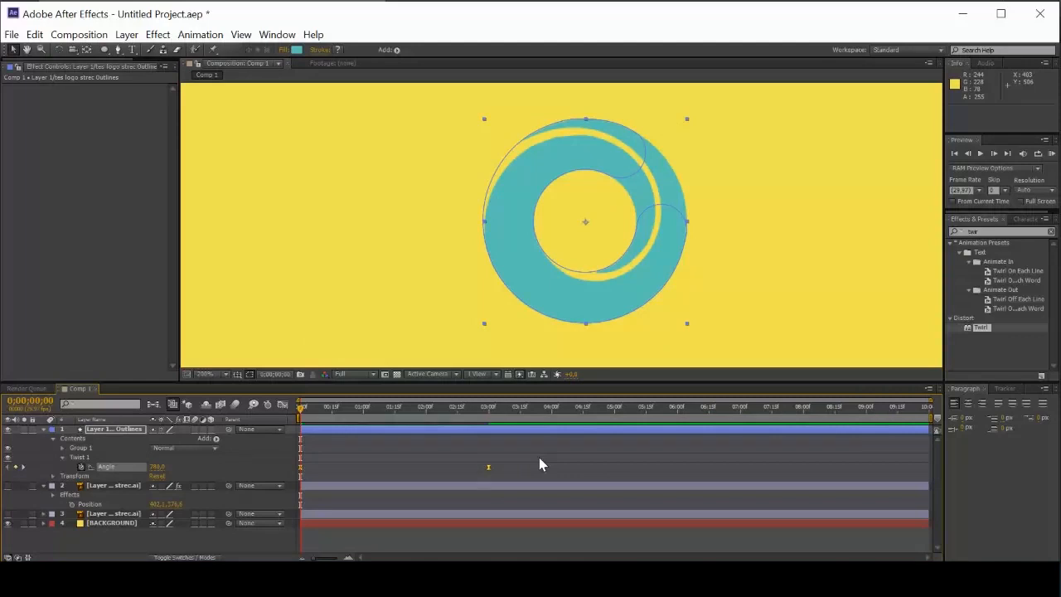
{"action": "left_click", "coordinate": [530, 454]}
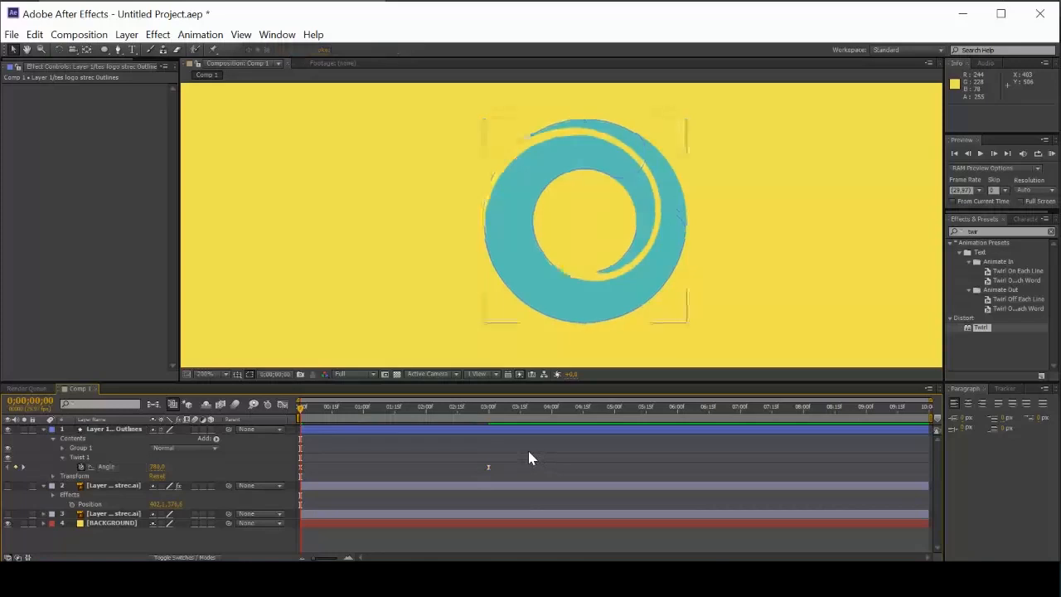
{"action": "left_click", "coordinate": [488, 466]}
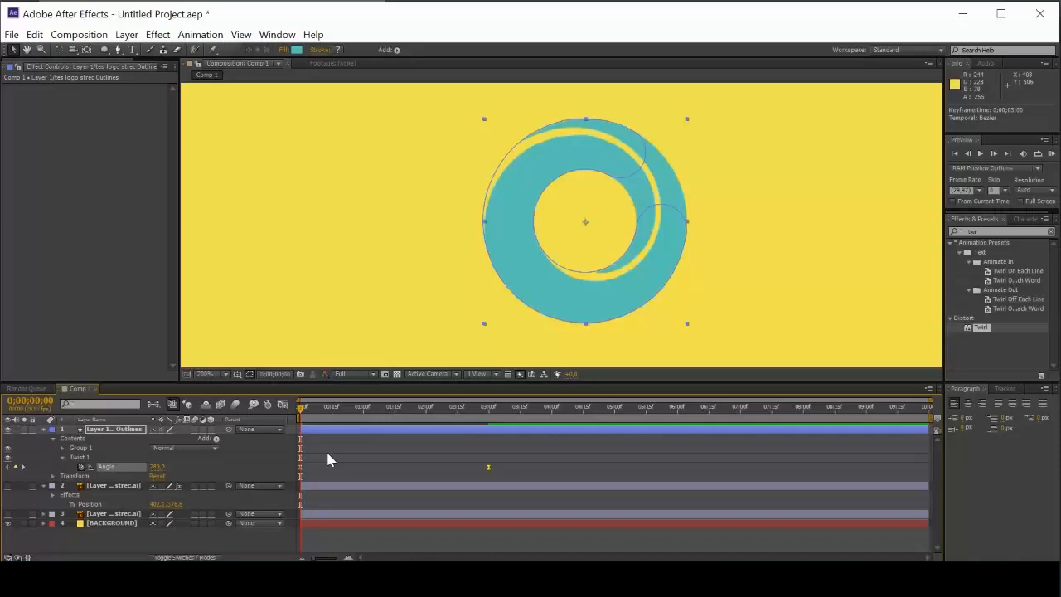
{"action": "left_click", "coordinate": [326, 449]}
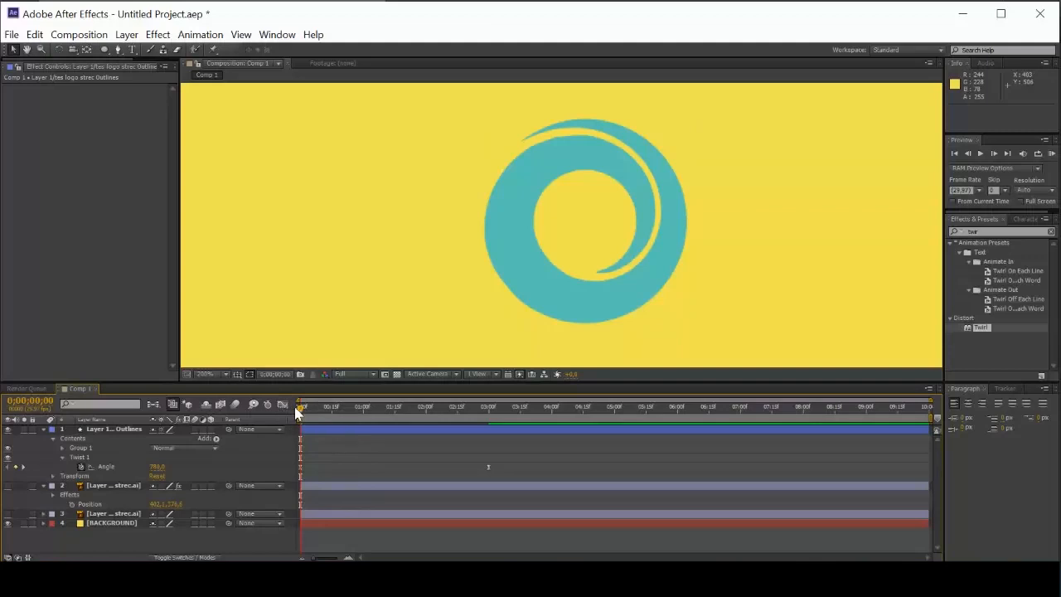
Step: Play the eased untwisting animation twice from the composition start to judge its timing
{"action": "key", "text": "space"}
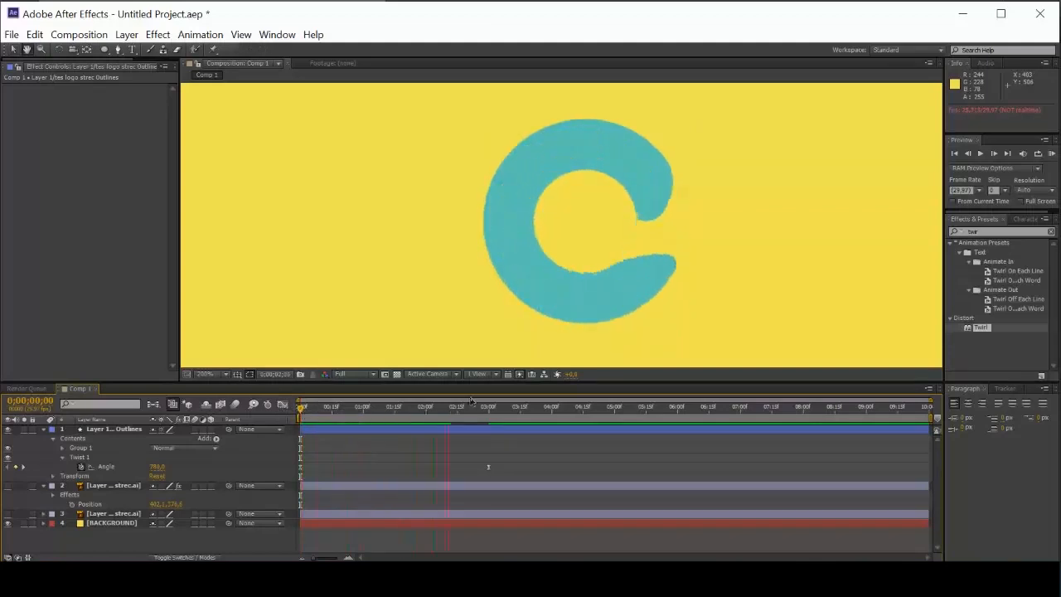
{"action": "left_click", "coordinate": [543, 407]}
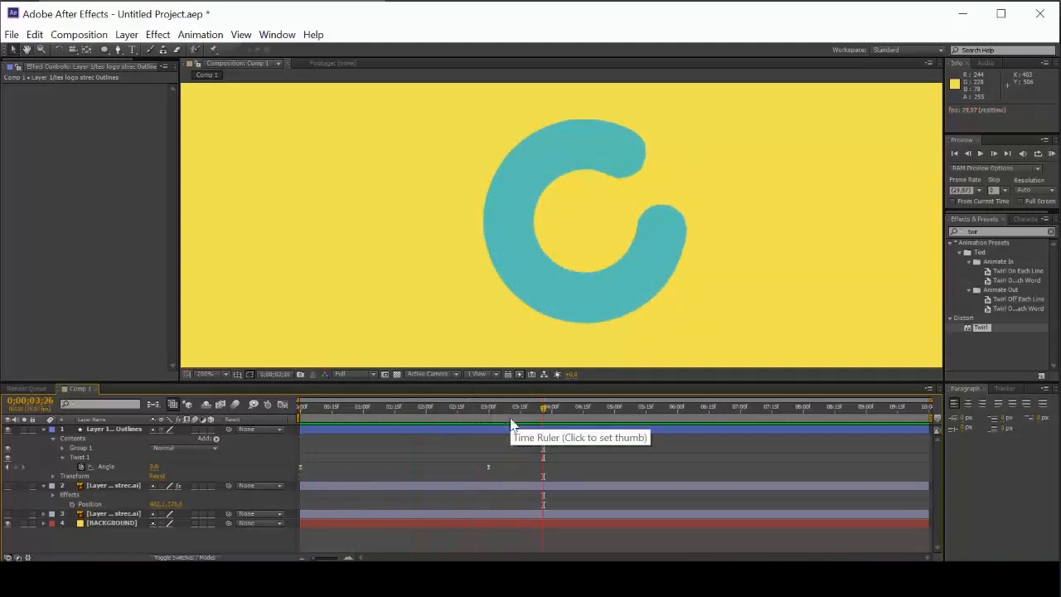
{"action": "left_click_drag", "start_coordinate": [542, 414], "coordinate": [279, 446]}
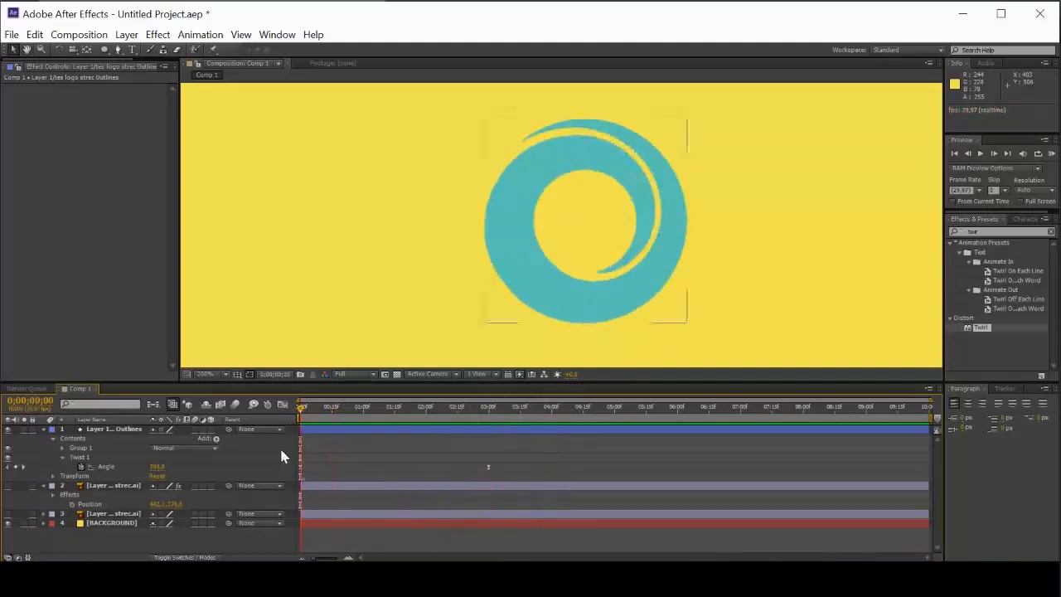
{"action": "key", "text": "space"}
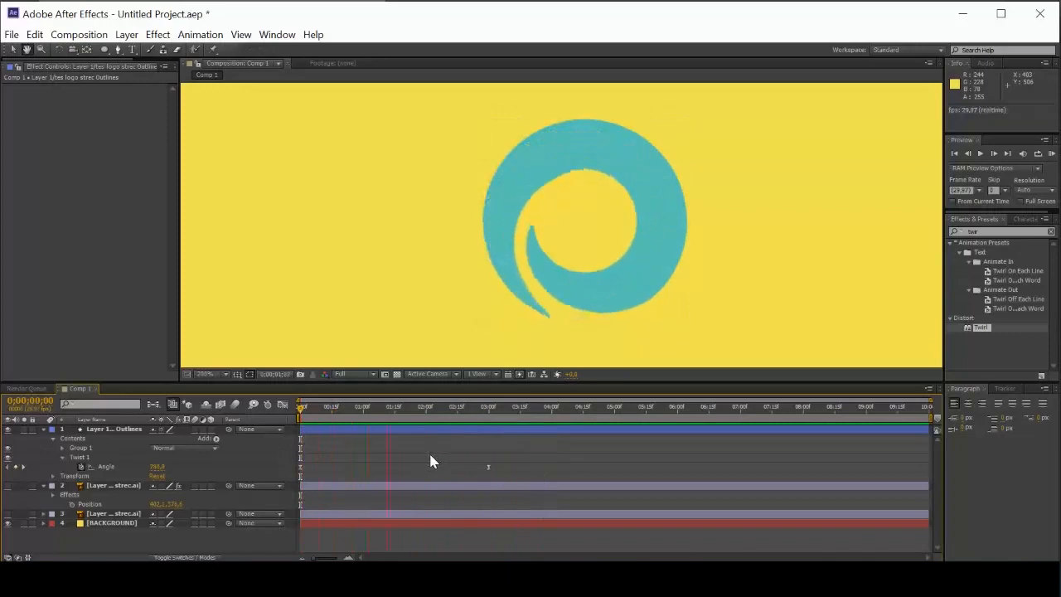
{"action": "key", "text": "space"}
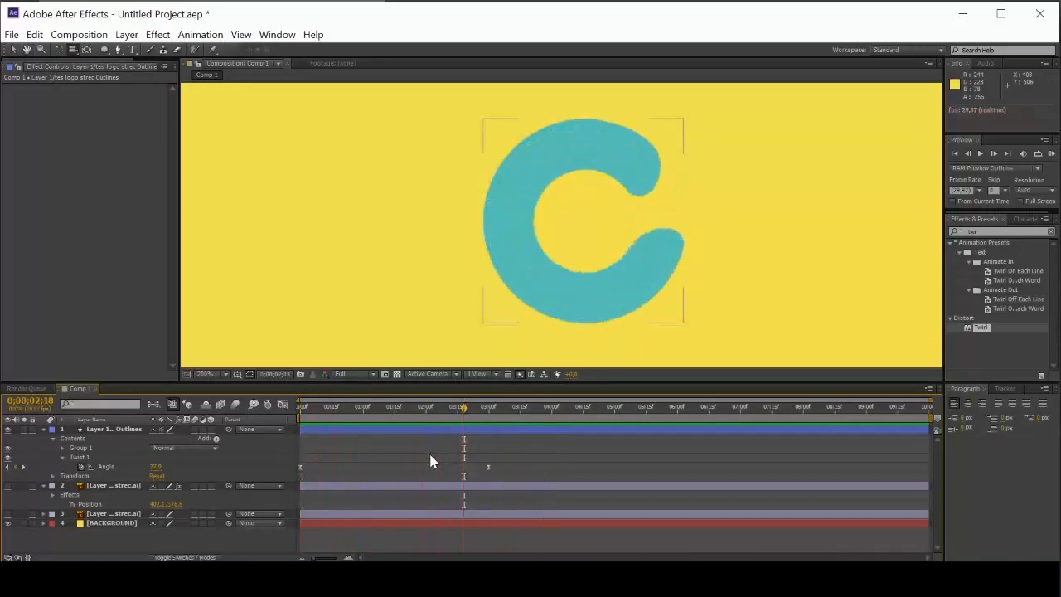
{"action": "left_click", "coordinate": [455, 455]}
{"action": "left_click_drag", "start_coordinate": [462, 406], "coordinate": [294, 429]}
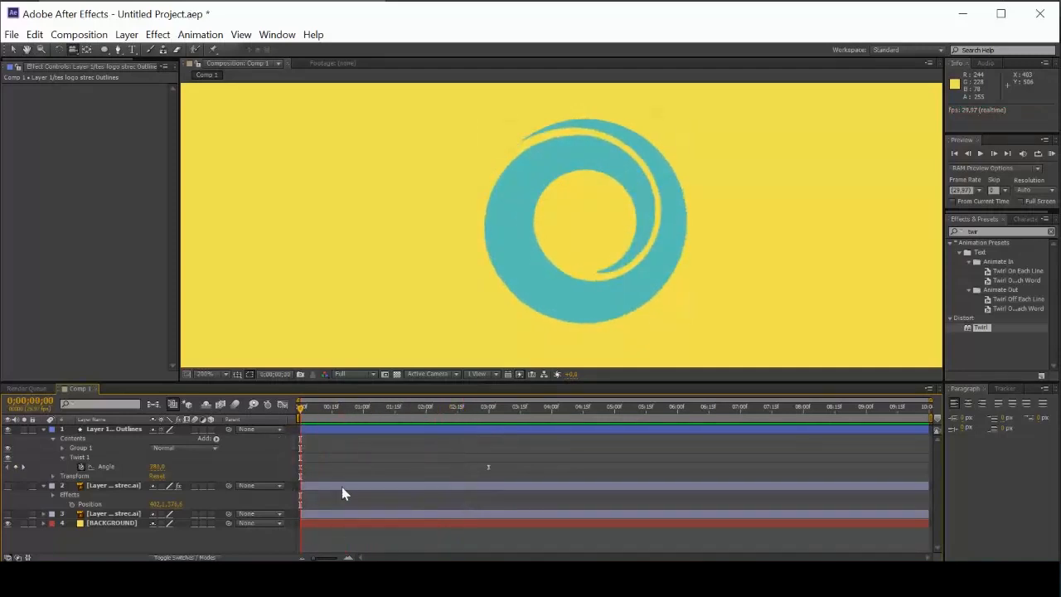
Step: In the Graph Editor, stretch the final Twist Angle keyframe's incoming handle back to the composition start and preview the slower ending
{"action": "left_click", "coordinate": [282, 405]}
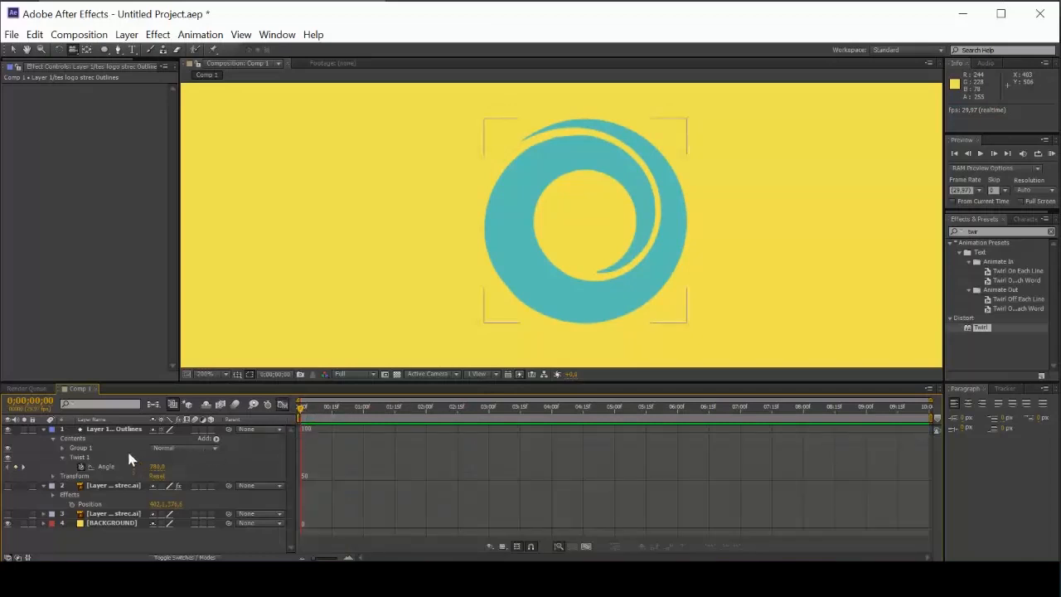
{"action": "left_click", "coordinate": [106, 468]}
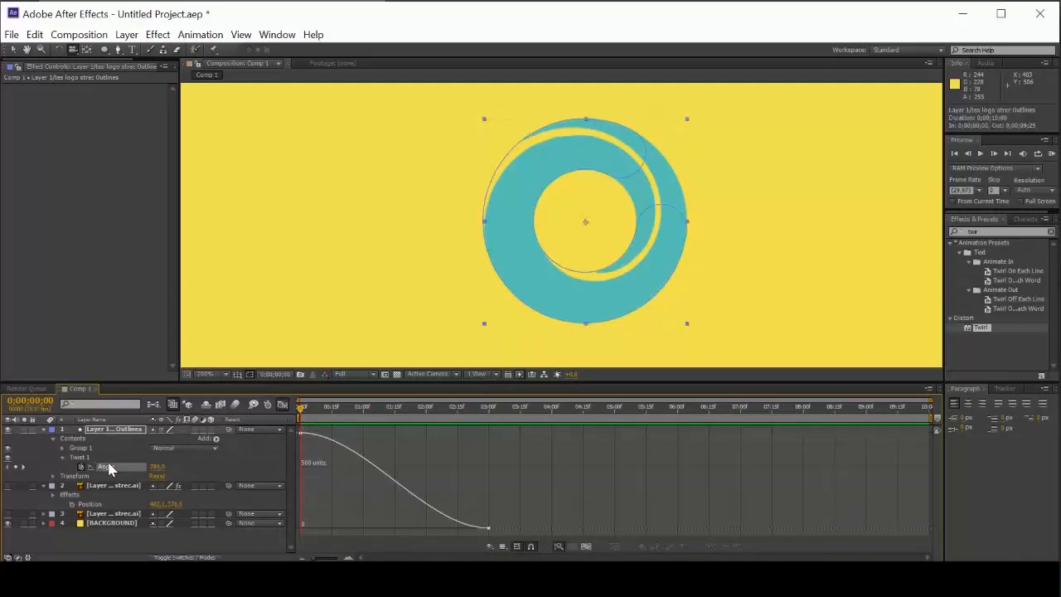
{"action": "left_click", "coordinate": [489, 529]}
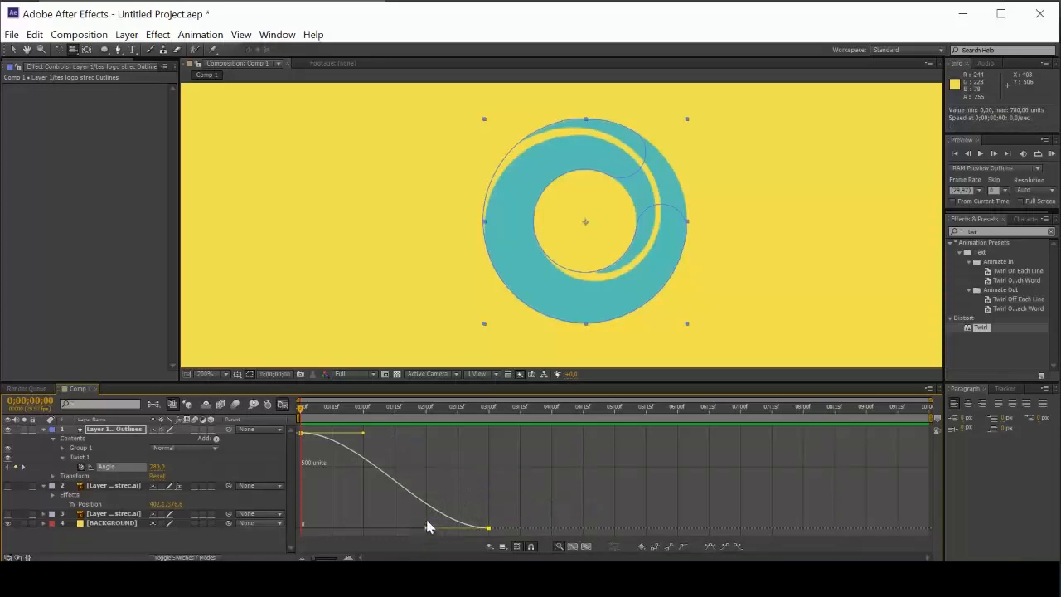
{"action": "left_click_drag", "start_coordinate": [427, 530], "coordinate": [227, 516]}
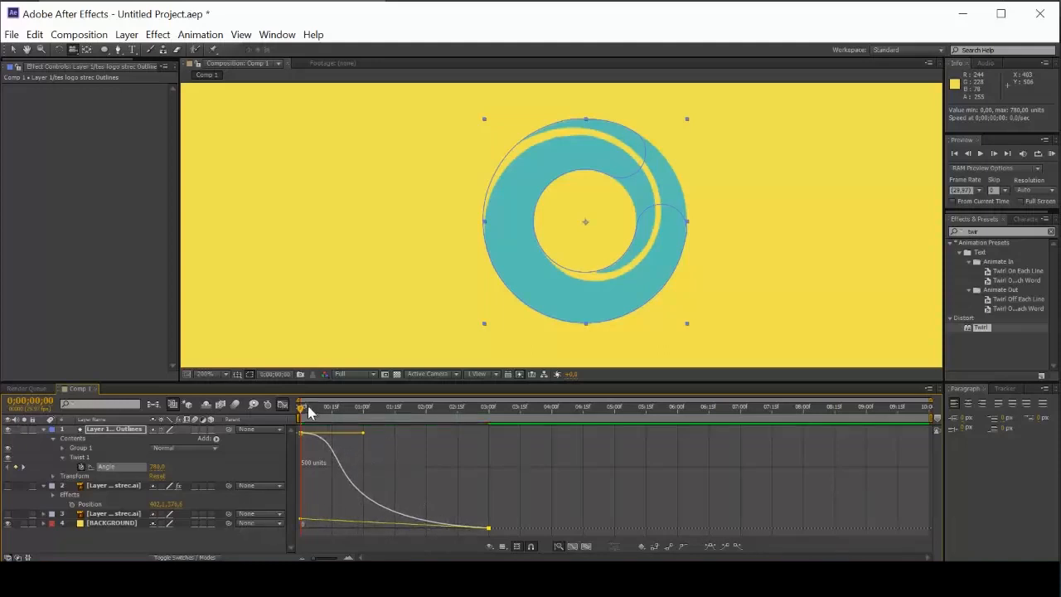
{"action": "key", "text": "space"}
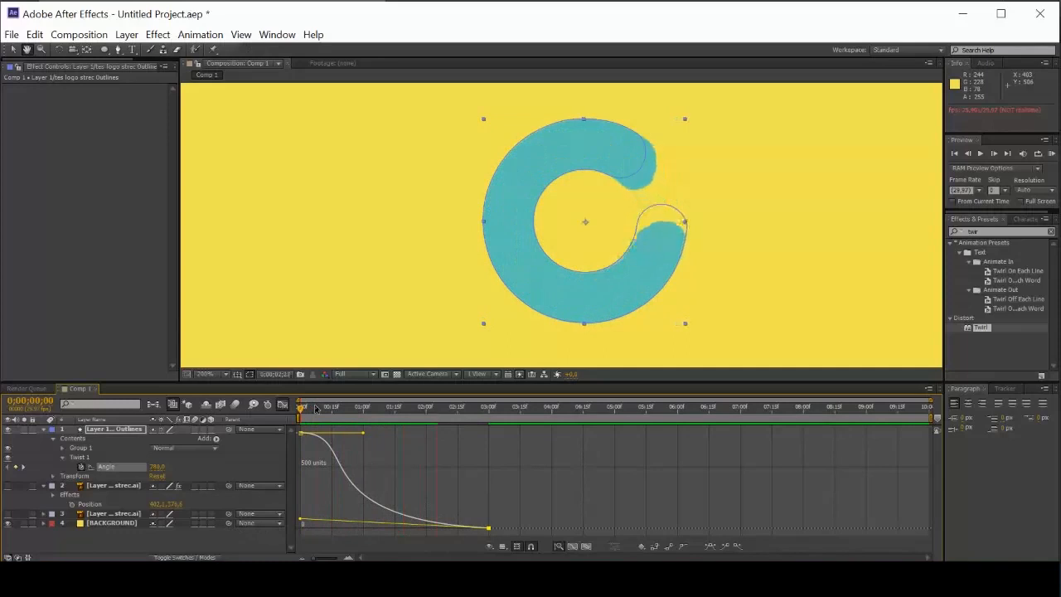
{"action": "key", "text": "space"}
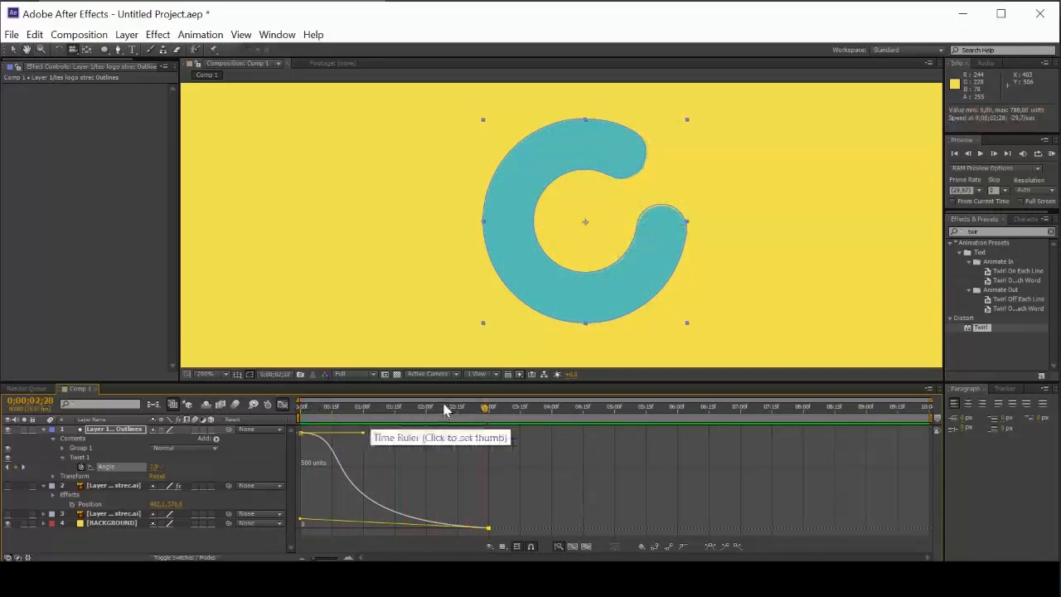
{"action": "left_click_drag", "start_coordinate": [488, 407], "coordinate": [257, 393]}
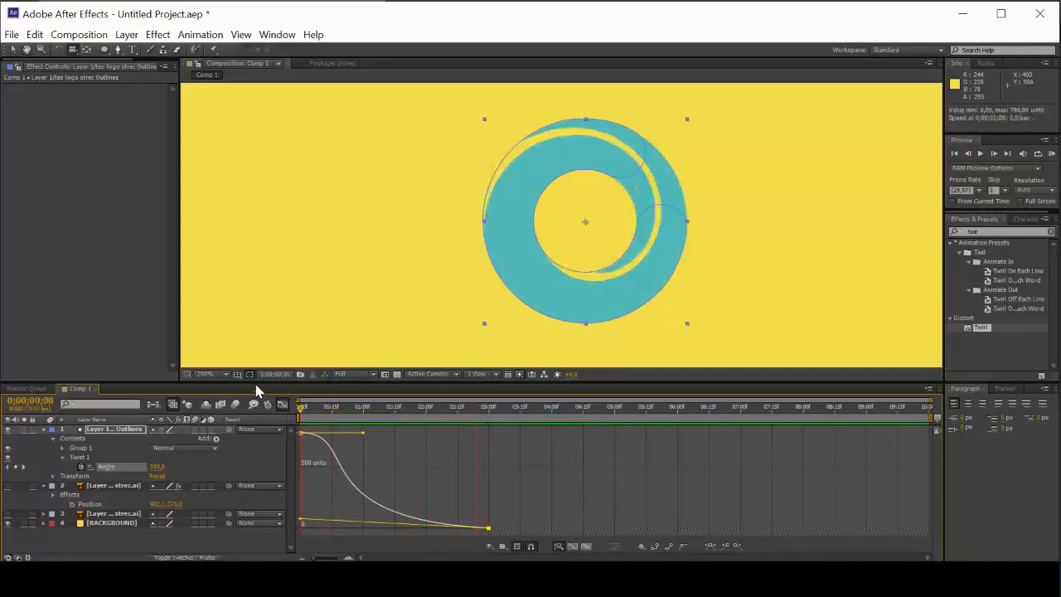
Step: Pull the final Twist Angle keyframe's incoming handle well below zero so the curve overshoots before settling, and preview the motion
{"action": "mouse_move", "coordinate": [302, 523]}
{"action": "left_mouse_down"}
{"action": "mouse_move", "coordinate": [308, 547]}
{"action": "mouse_move", "coordinate": [305, 509]}
{"action": "left_mouse_up"}
{"action": "key", "text": "space"}
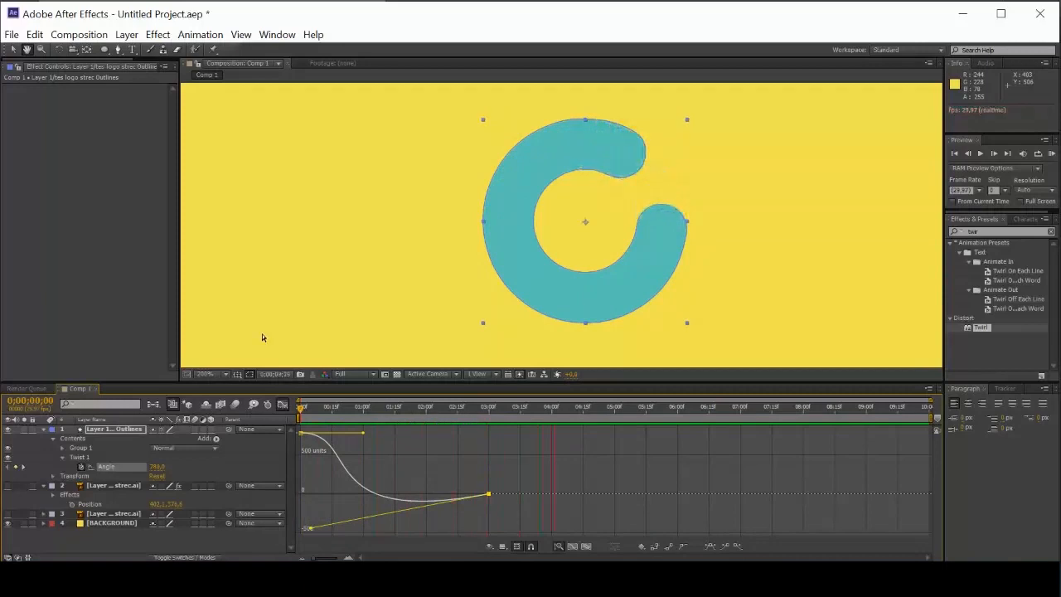
{"action": "key", "text": "space"}
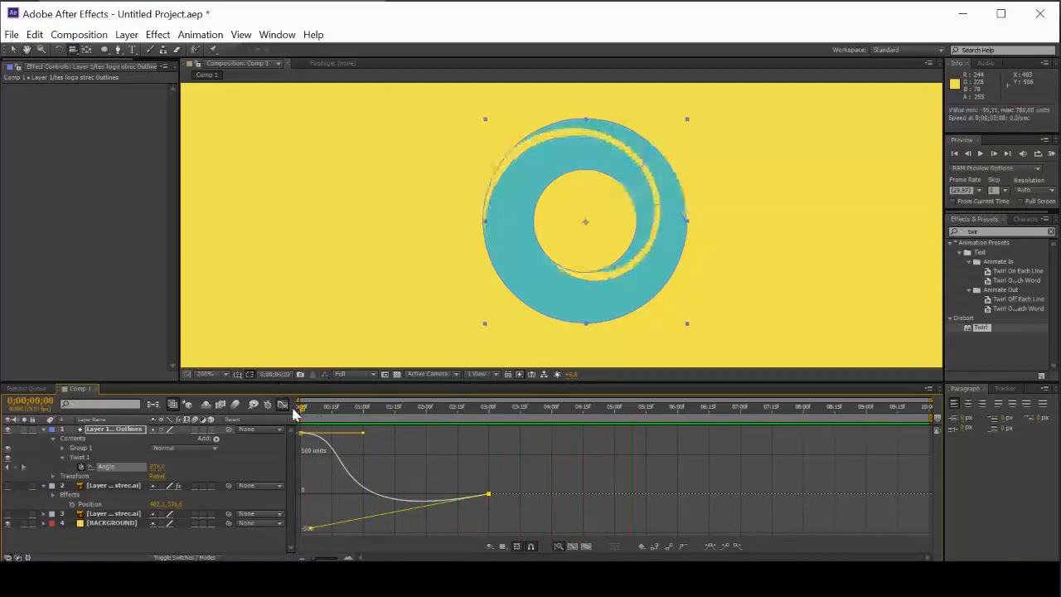
{"action": "key", "text": "space"}
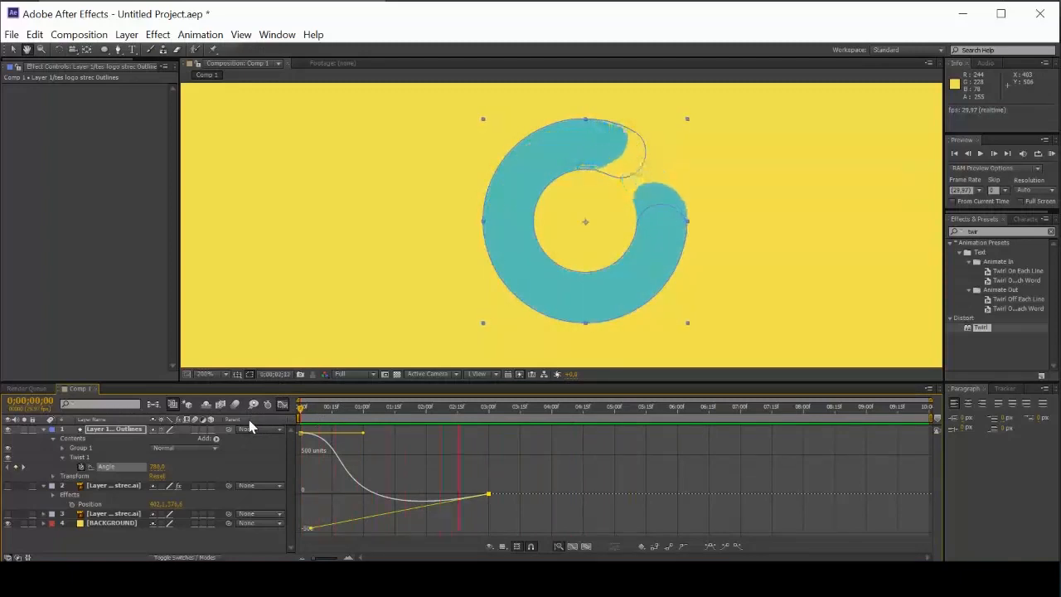
{"action": "key", "text": "space"}
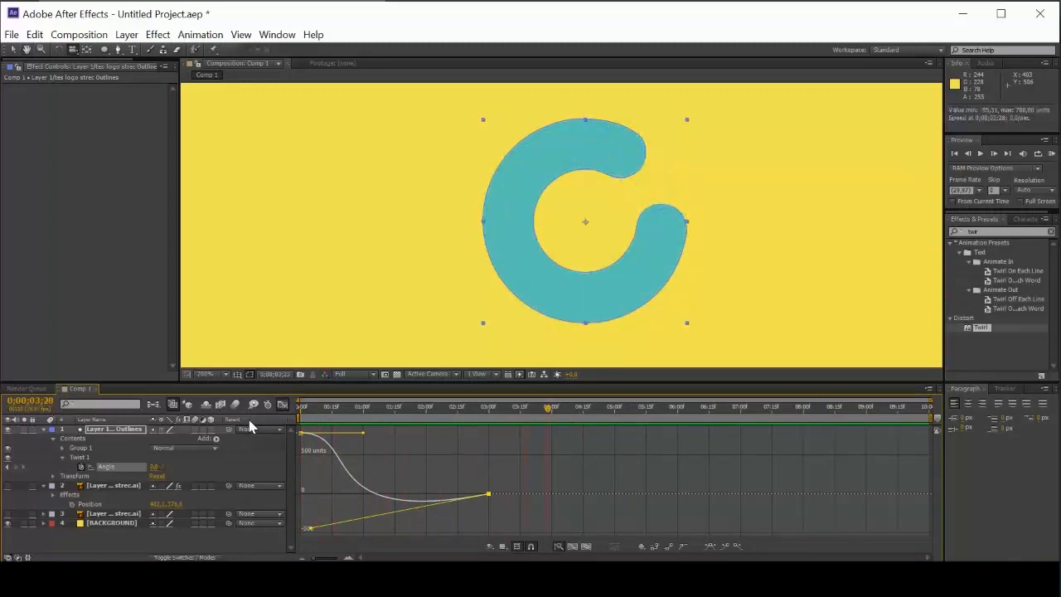
Step: Replay the untwisting animation several times to examine how the C shape overshoots and settles
{"action": "left_click_drag", "start_coordinate": [545, 417], "coordinate": [253, 439]}
{"action": "key", "text": "space"}
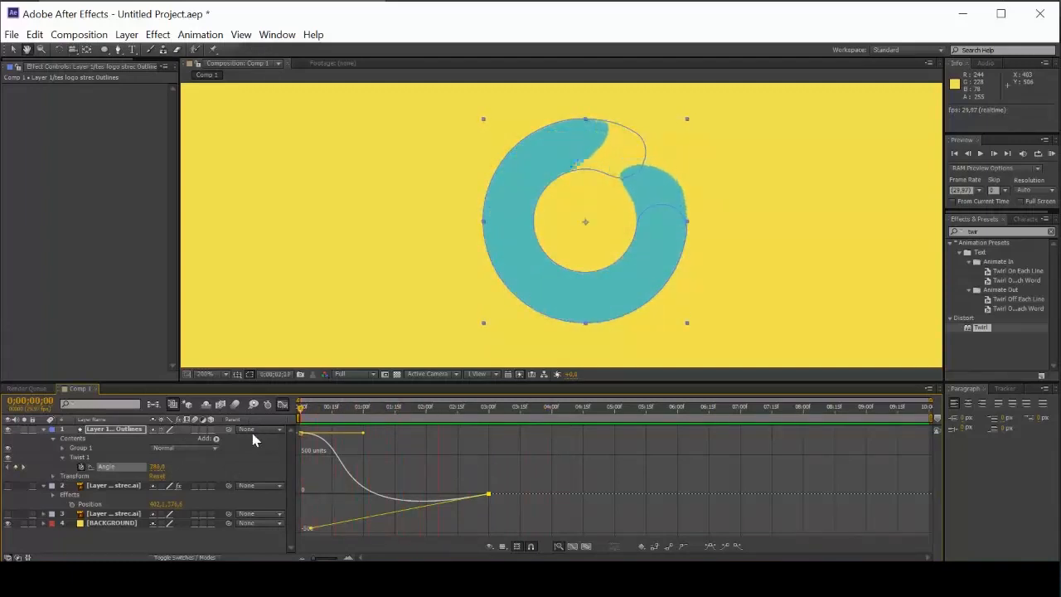
{"action": "key", "text": "space"}
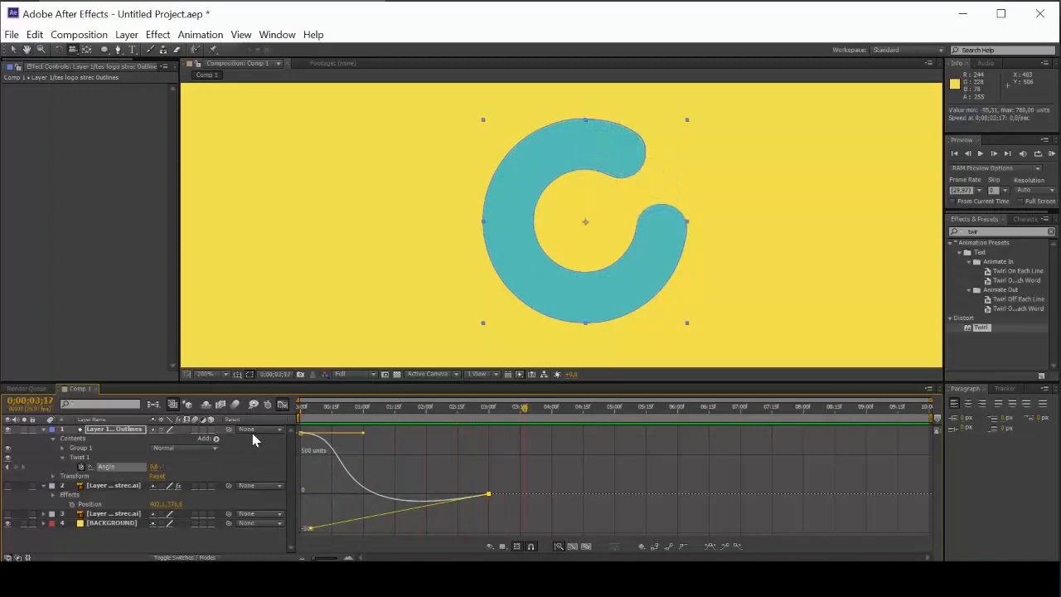
{"action": "left_click_drag", "start_coordinate": [307, 415], "coordinate": [290, 410]}
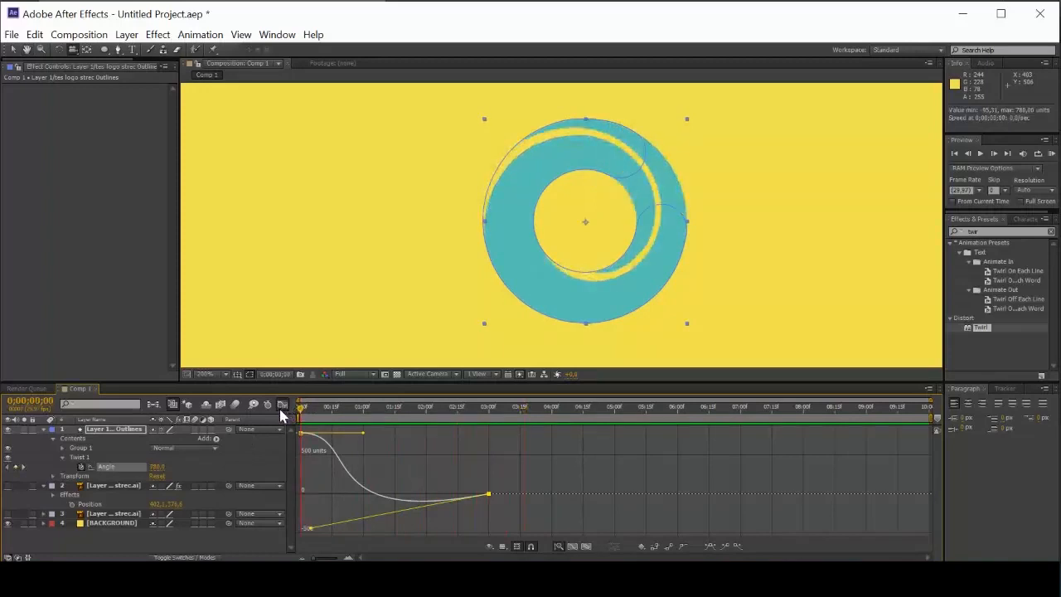
{"action": "key", "text": "space"}
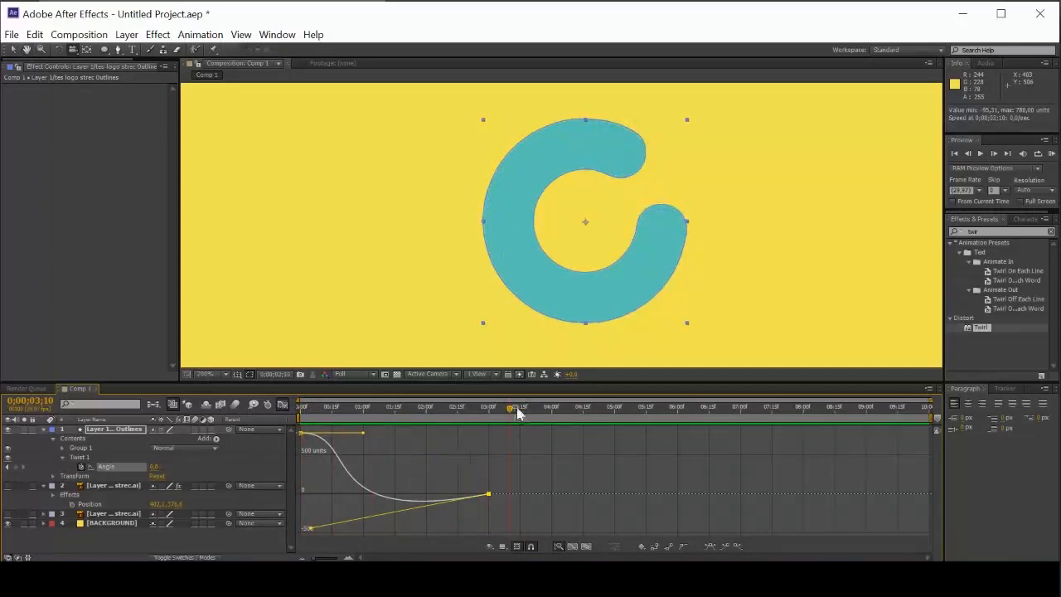
{"action": "key", "text": "Home"}
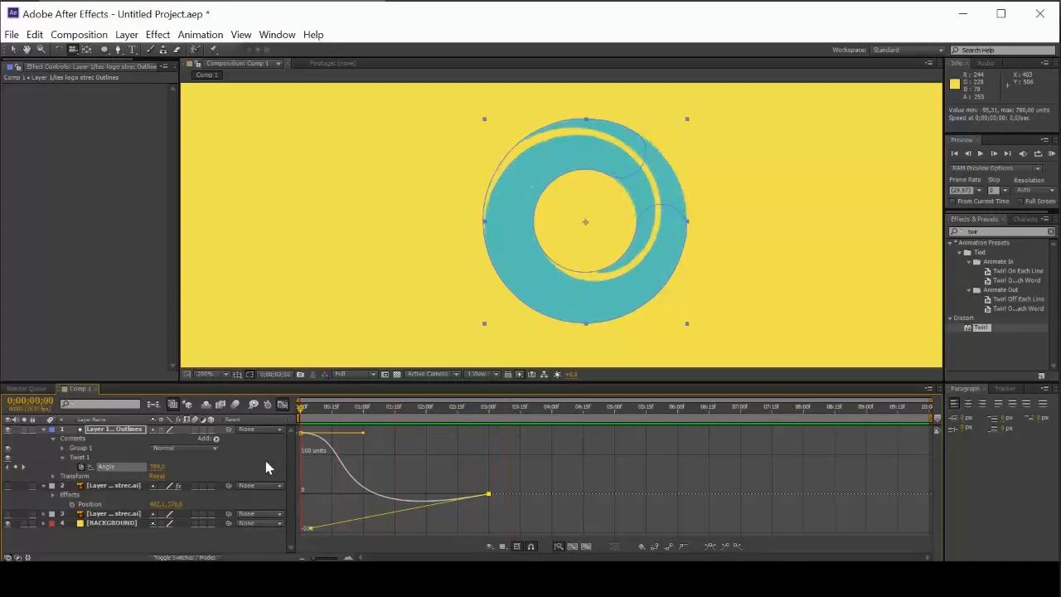
{"action": "key", "text": "space"}
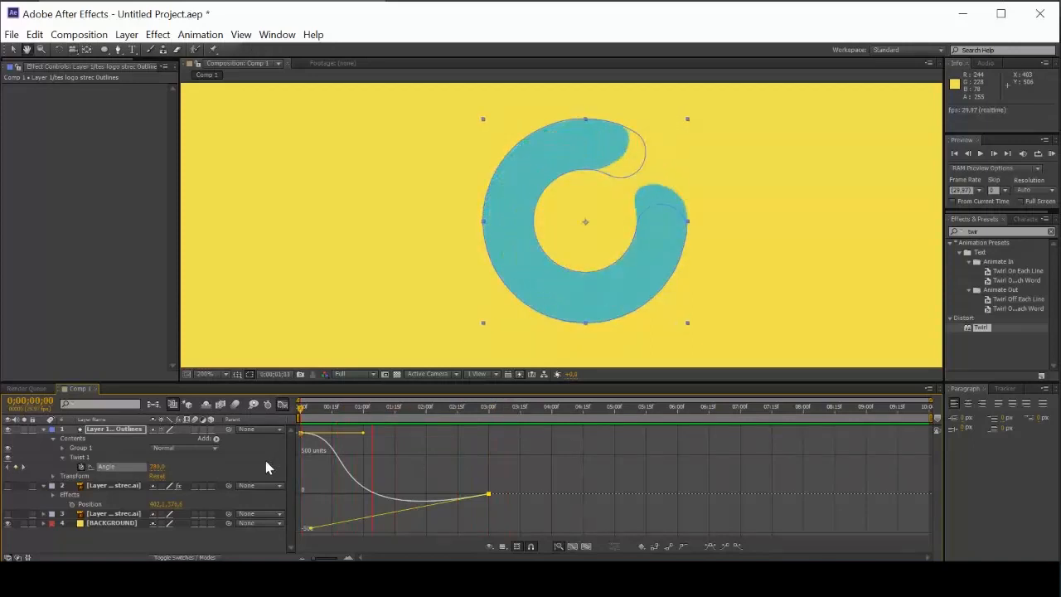
{"action": "key", "text": "space"}
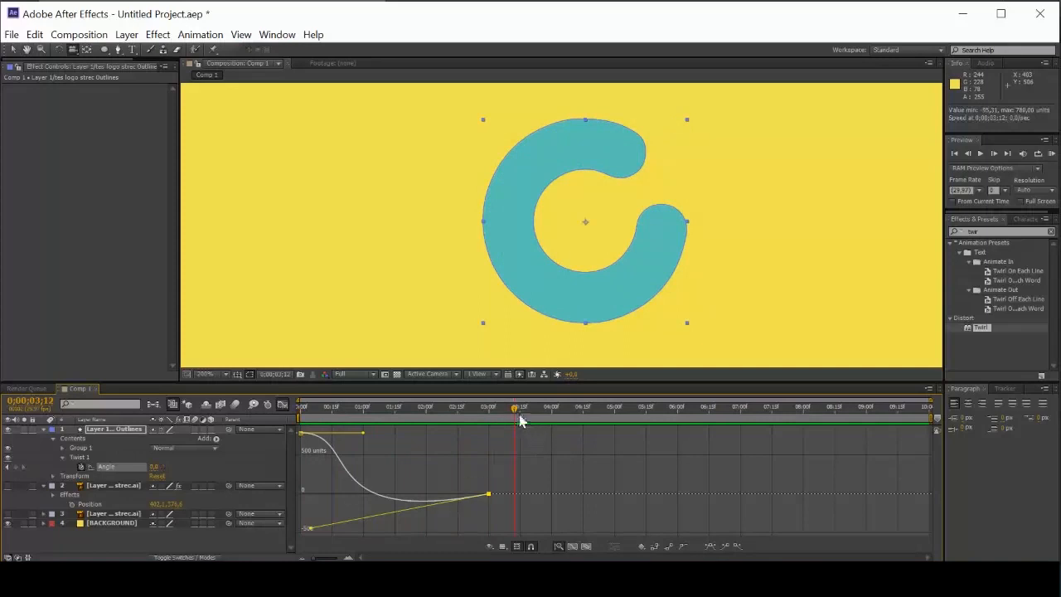
{"action": "left_click_drag", "start_coordinate": [521, 421], "coordinate": [328, 448]}
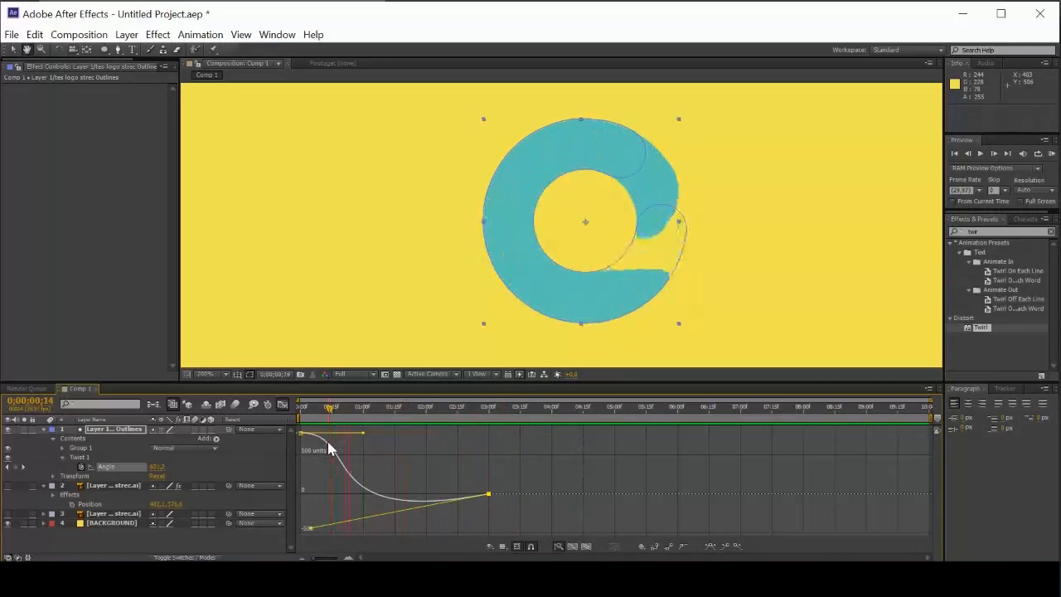
{"action": "key", "text": "space"}
{"action": "key", "text": "space"}
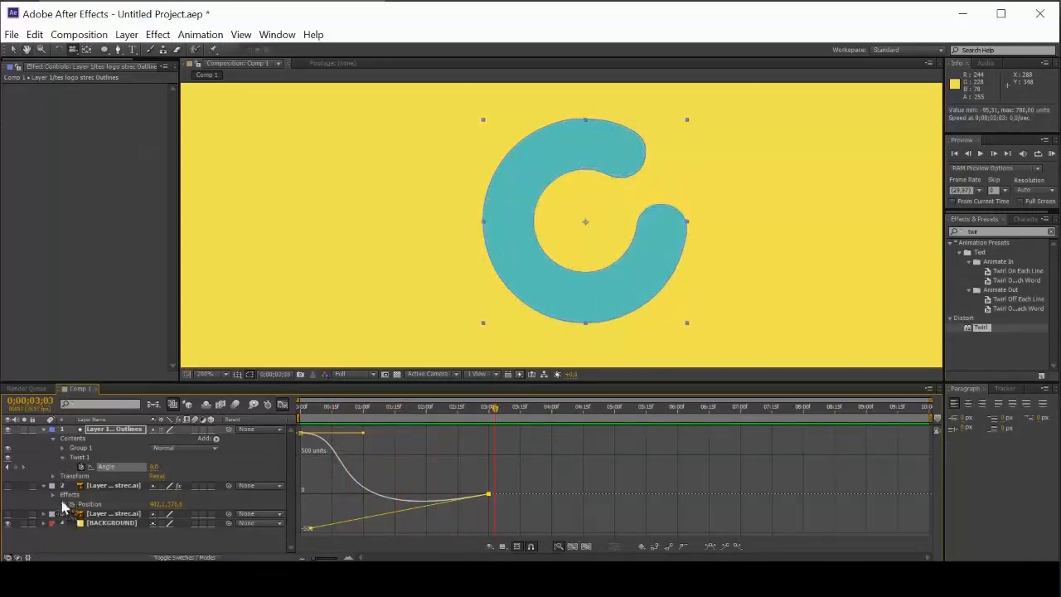
Step: Show the hidden Illustrator layer holding the logo's inner two-circle shape and select it in the composition
{"action": "left_click", "coordinate": [7, 514]}
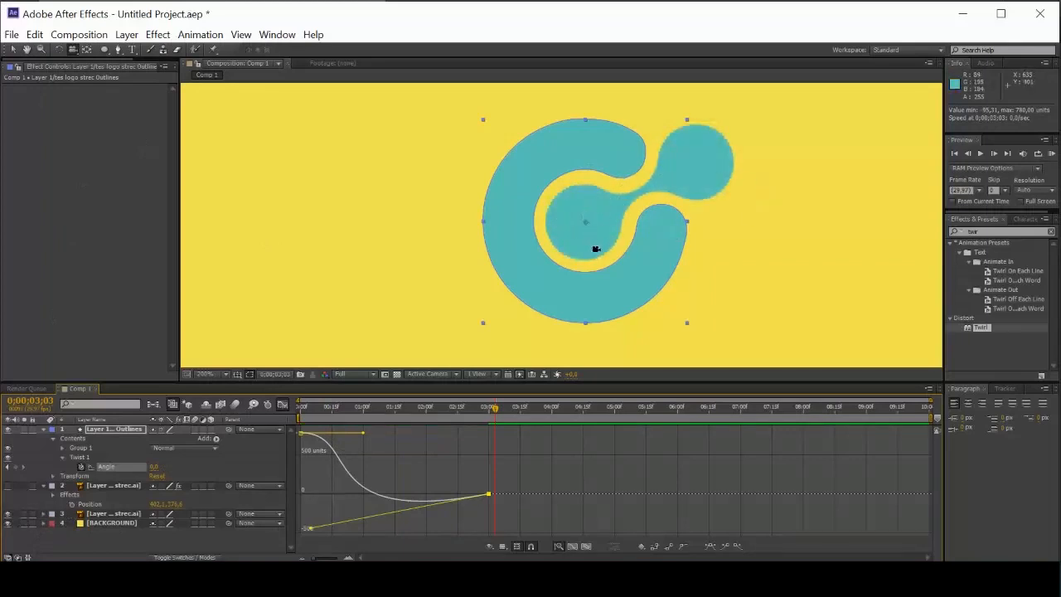
{"action": "left_click", "coordinate": [13, 49]}
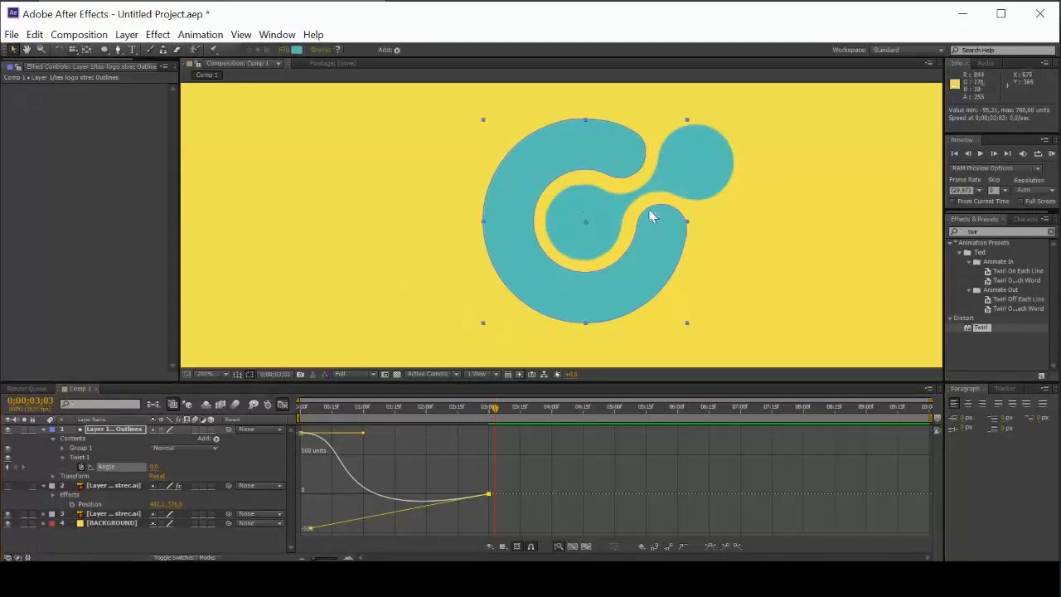
{"action": "left_click", "coordinate": [722, 171]}
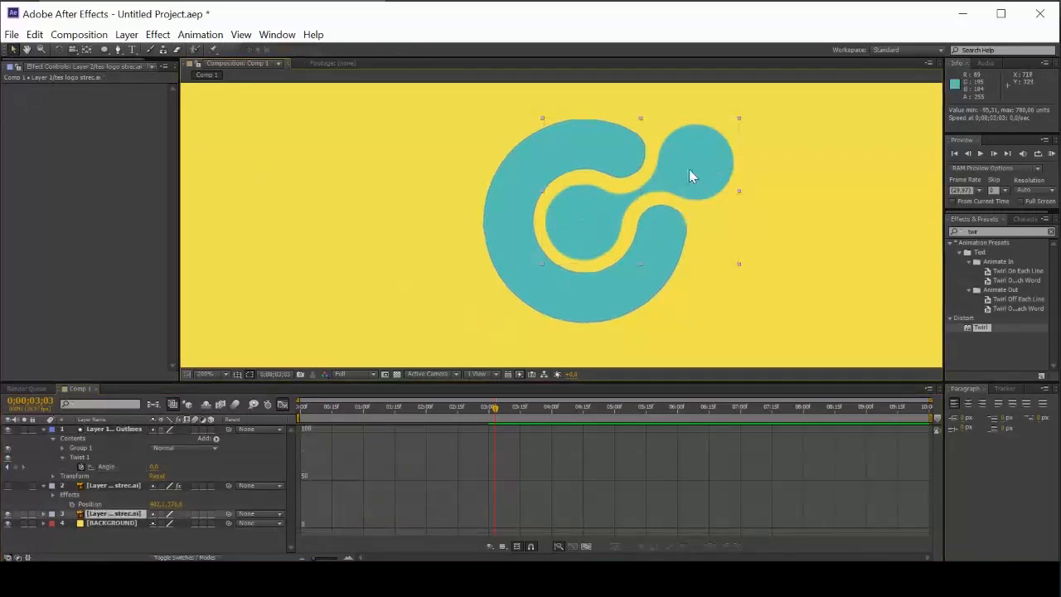
Step: Leave the Graph Editor and create an editable shape layer from the inner two-circle Illustrator layer
{"action": "left_click", "coordinate": [283, 407]}
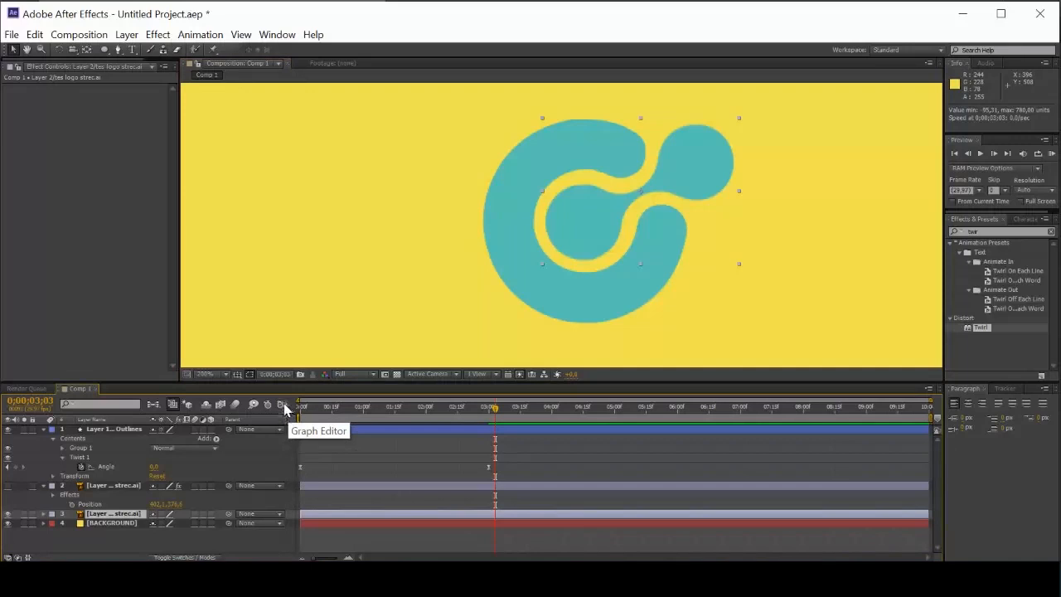
{"action": "left_click", "coordinate": [283, 407]}
{"action": "left_click", "coordinate": [282, 406]}
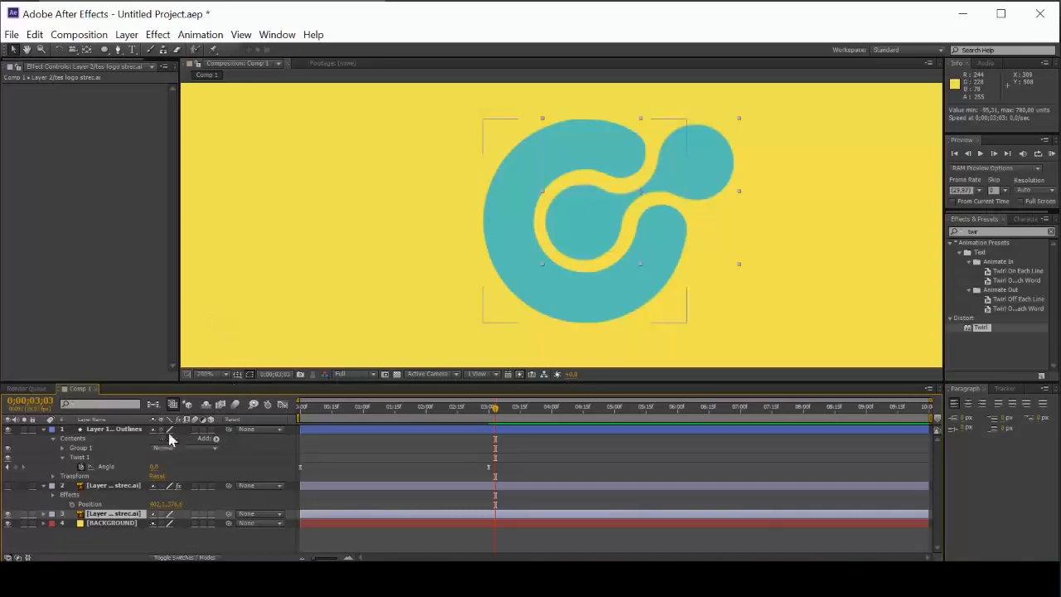
{"action": "right_click", "coordinate": [119, 514]}
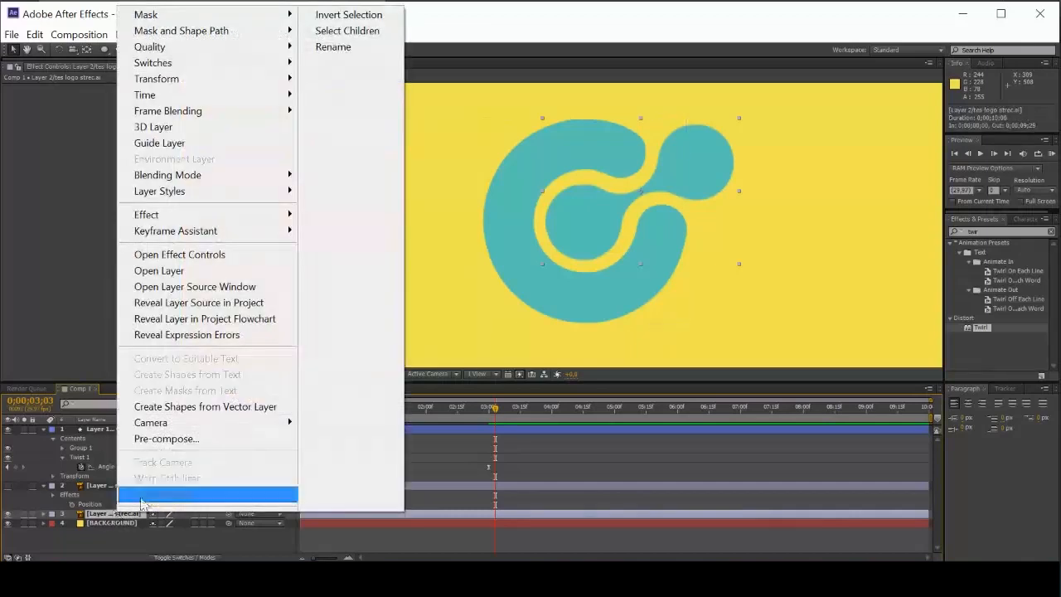
{"action": "left_click", "coordinate": [224, 406]}
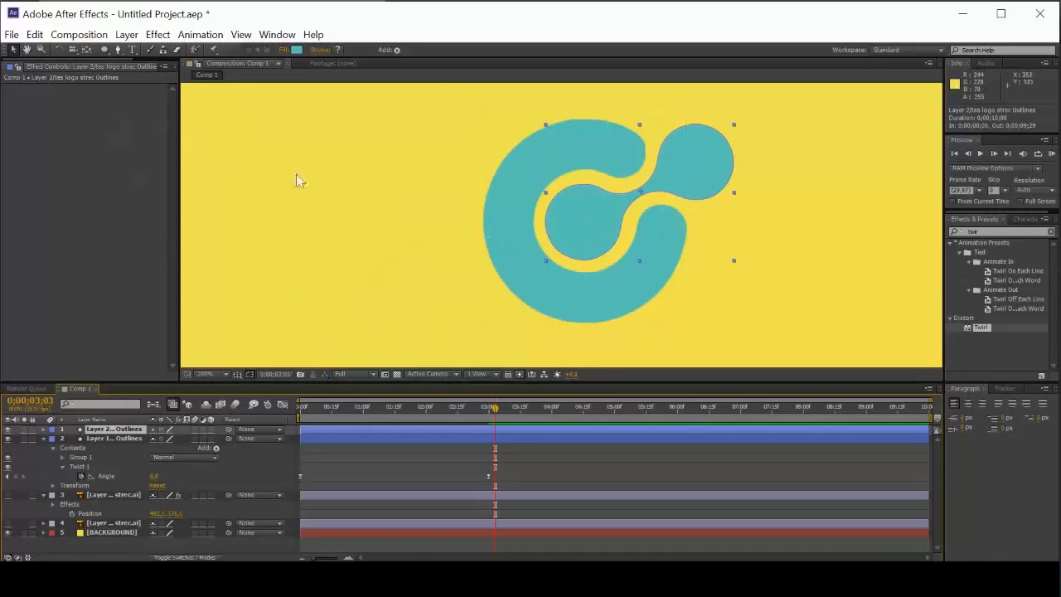
Step: Hide the new two-circle outlines layer and draw a small teal circle inside the C on its own shape layer
{"action": "left_click", "coordinate": [8, 429]}
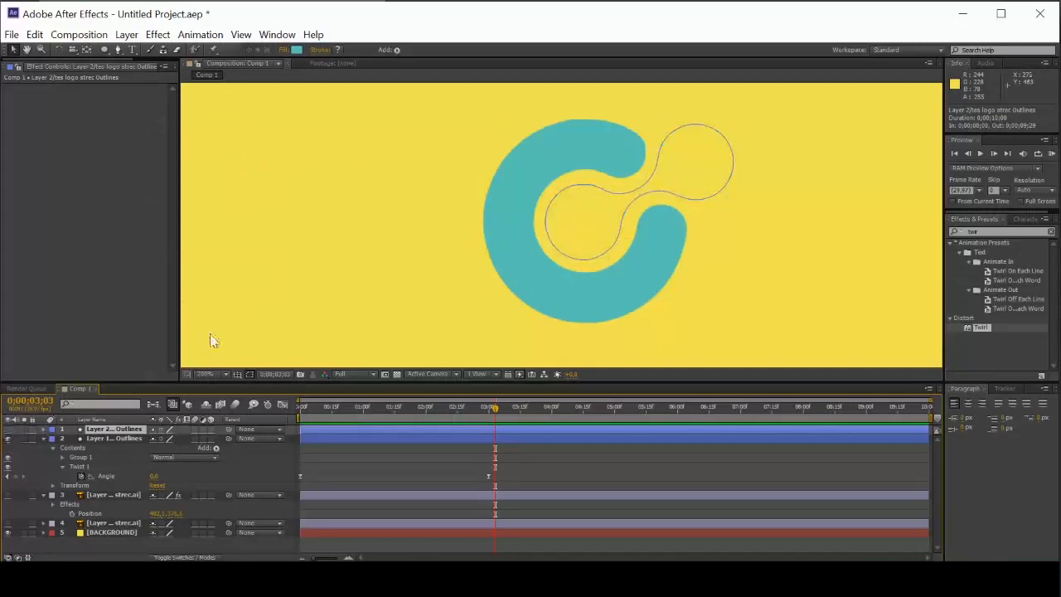
{"action": "left_click", "coordinate": [312, 271]}
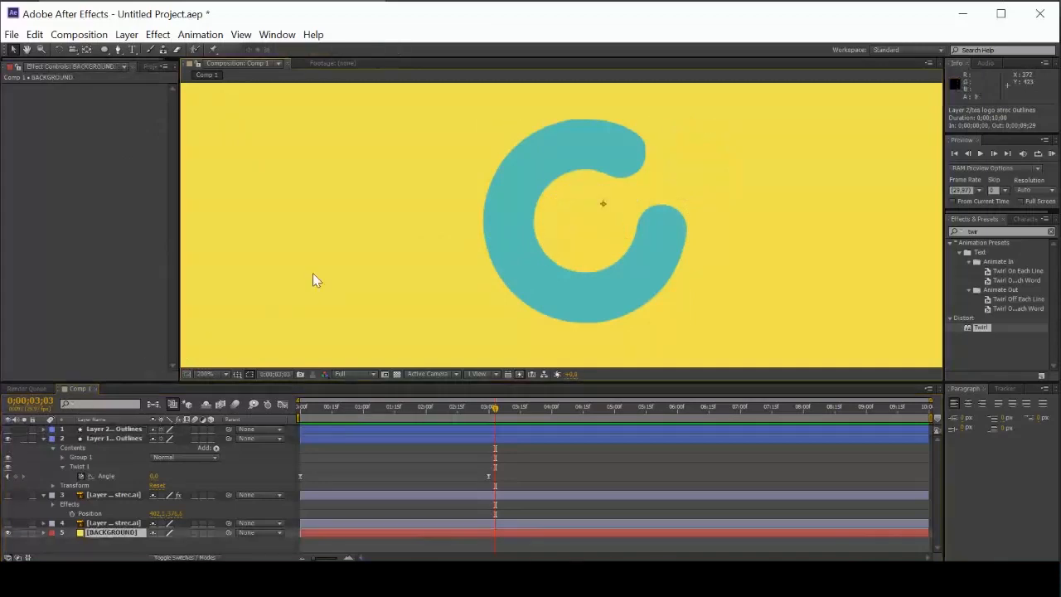
{"action": "left_click", "coordinate": [177, 547]}
{"action": "left_click", "coordinate": [118, 50]}
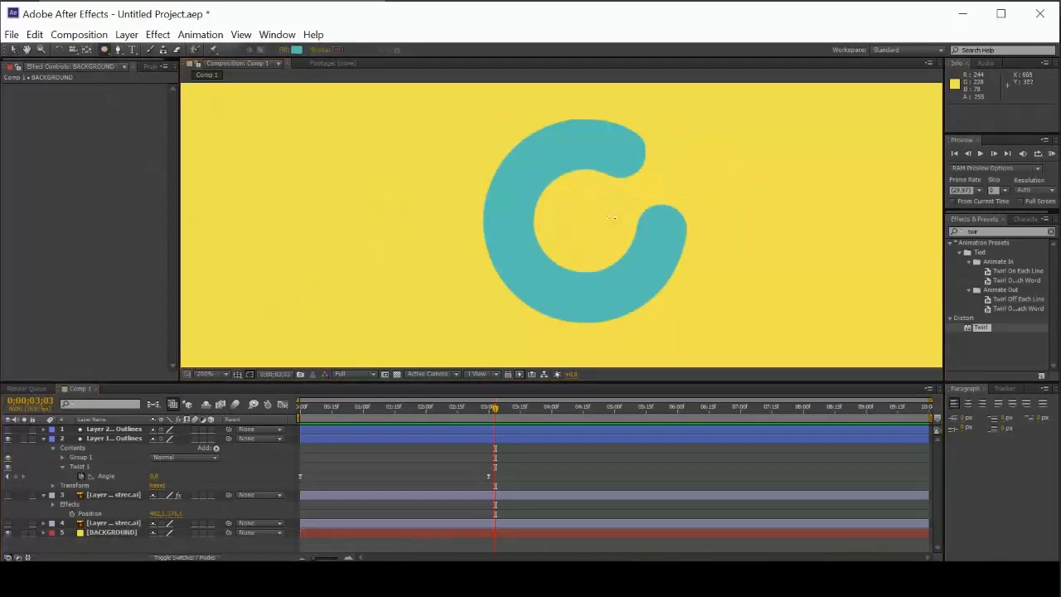
{"action": "left_click_drag", "start_coordinate": [559, 201], "coordinate": [630, 271]}
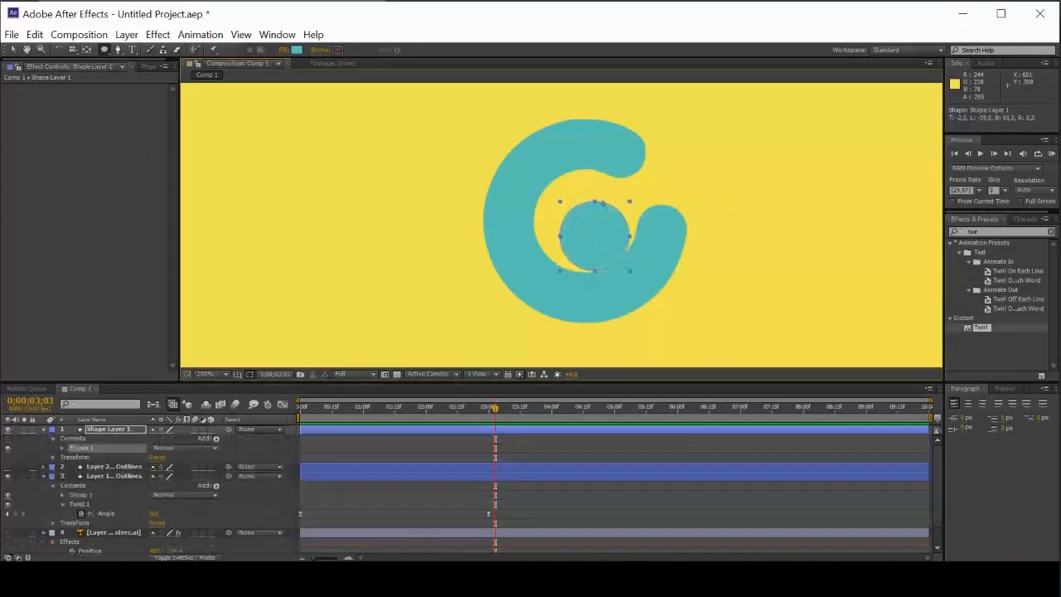
Step: Move the new circle to the middle of the C's round opening and deselect it
{"action": "left_click", "coordinate": [12, 49]}
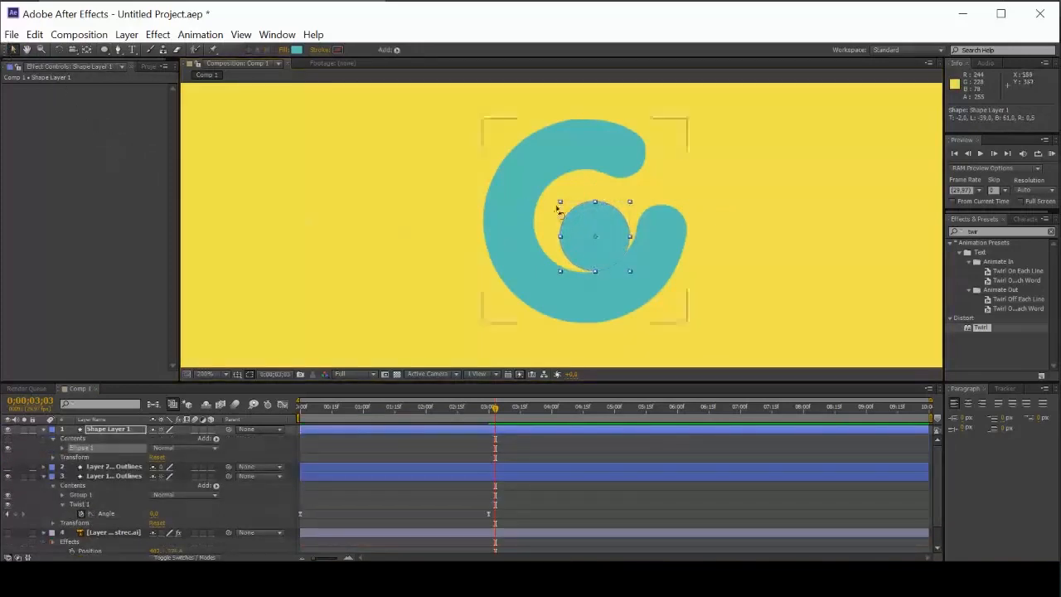
{"action": "left_click_drag", "start_coordinate": [603, 215], "coordinate": [595, 201]}
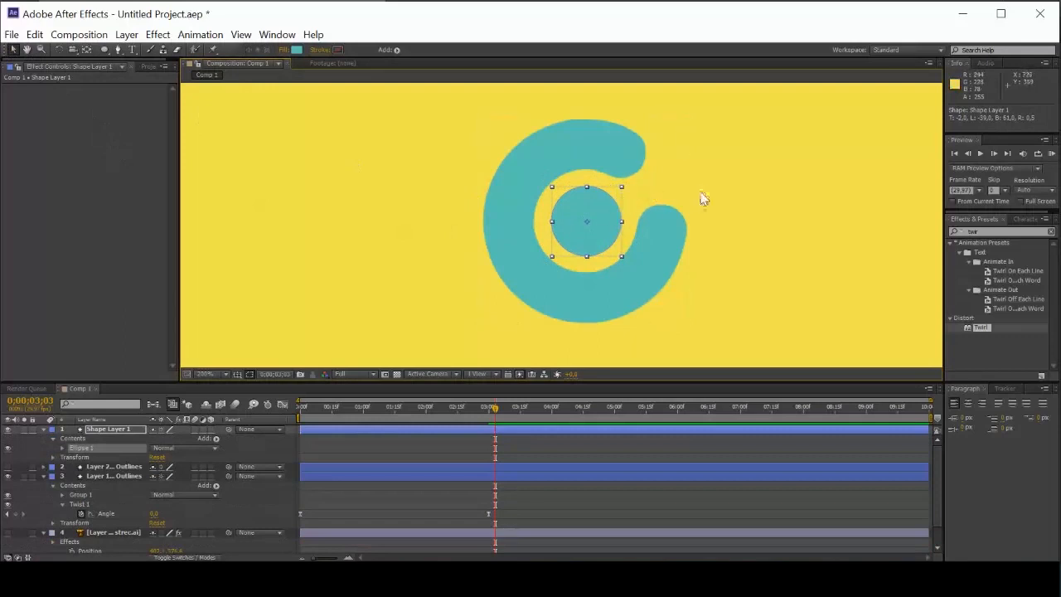
{"action": "left_click", "coordinate": [735, 185]}
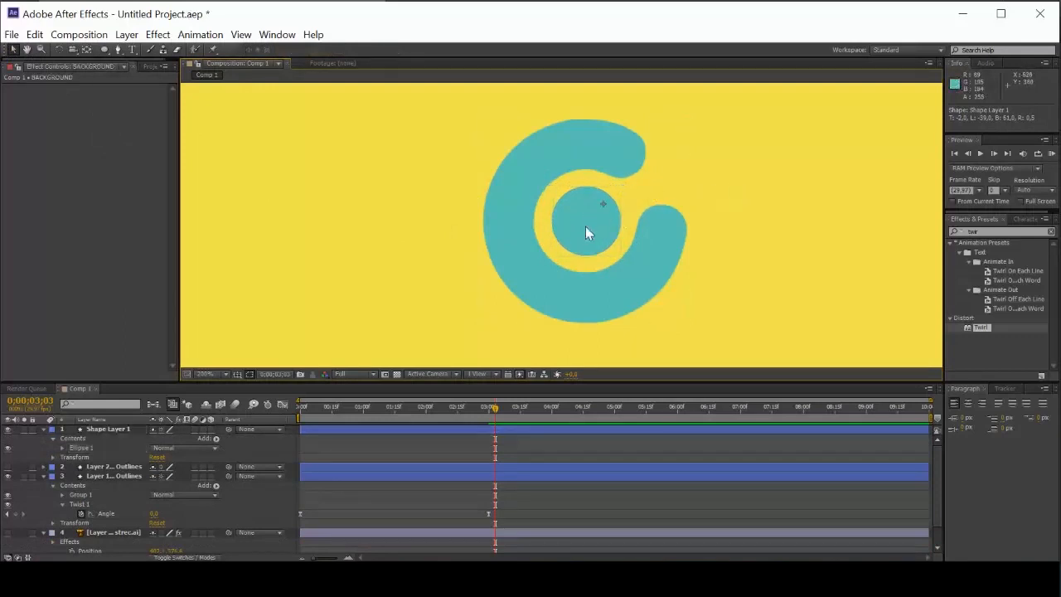
{"action": "left_click", "coordinate": [106, 429]}
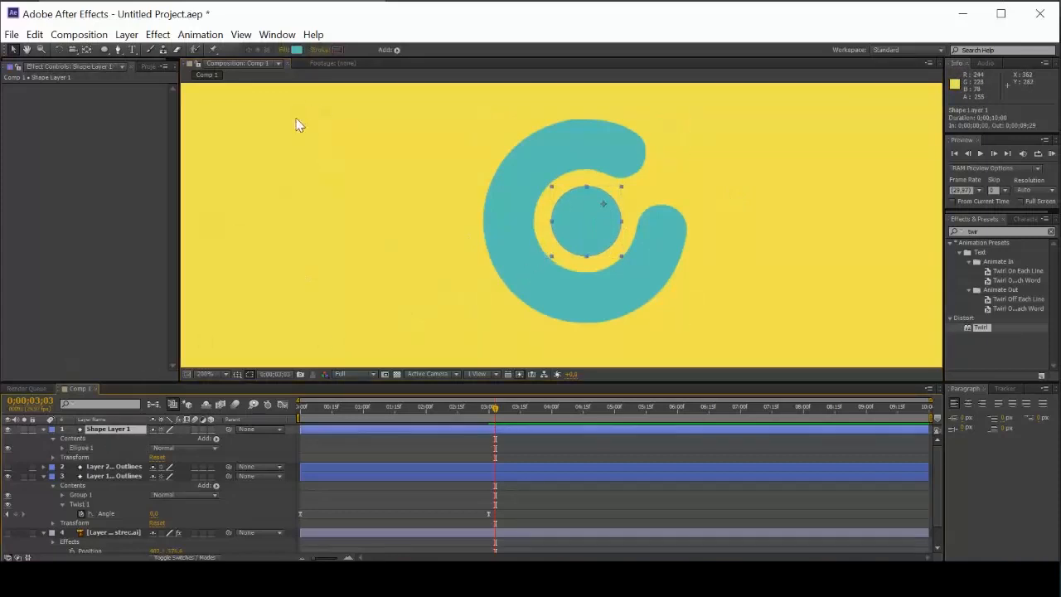
{"action": "left_click", "coordinate": [290, 50]}
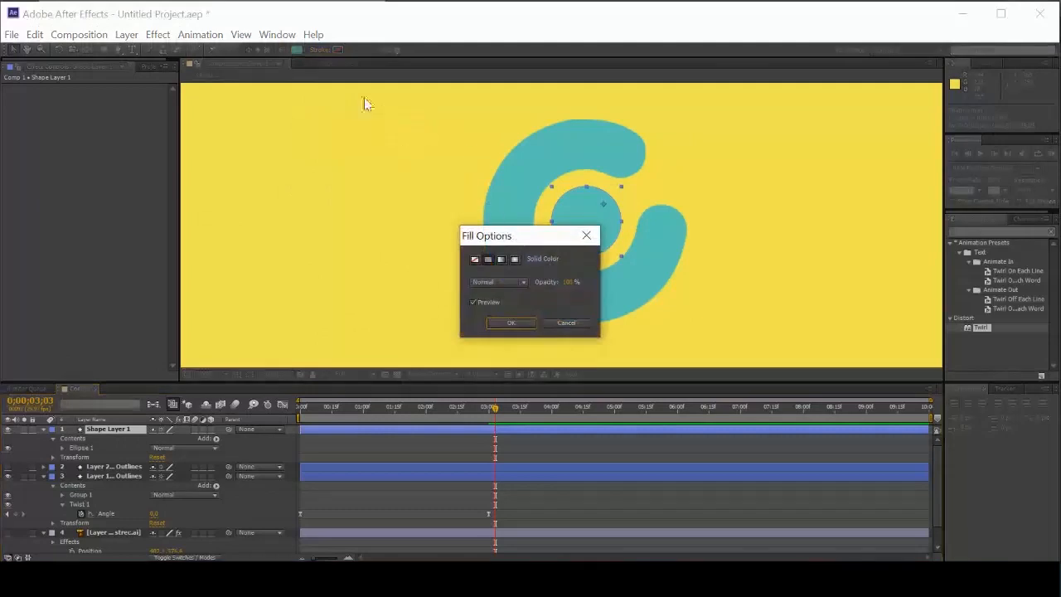
{"action": "left_click", "coordinate": [586, 235]}
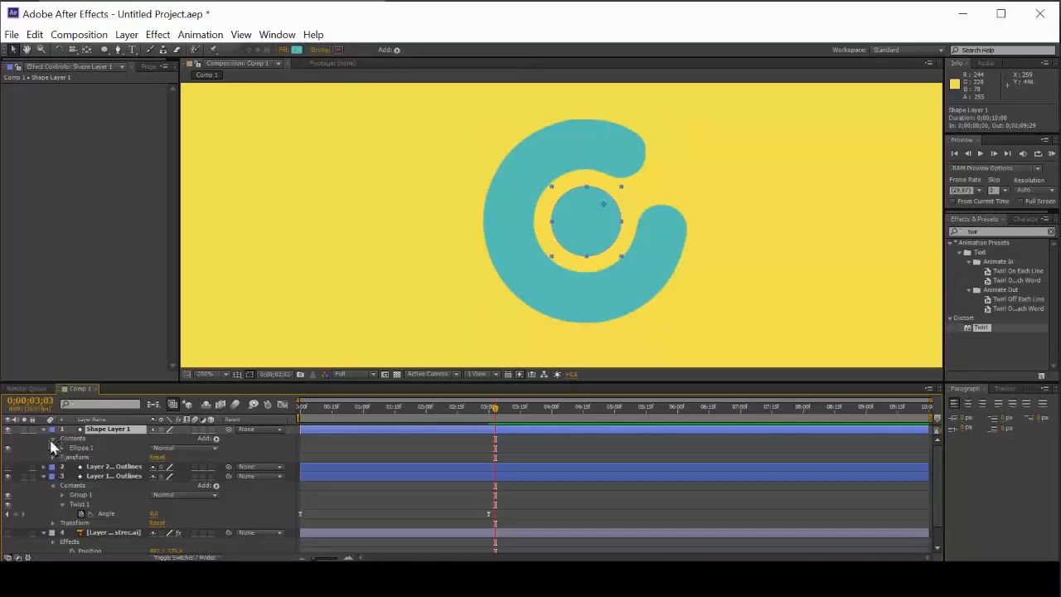
Step: Show the two-circle outlines layer, then scale the new circle to 107% and align it over the circle inside the C
{"action": "left_click", "coordinate": [7, 469]}
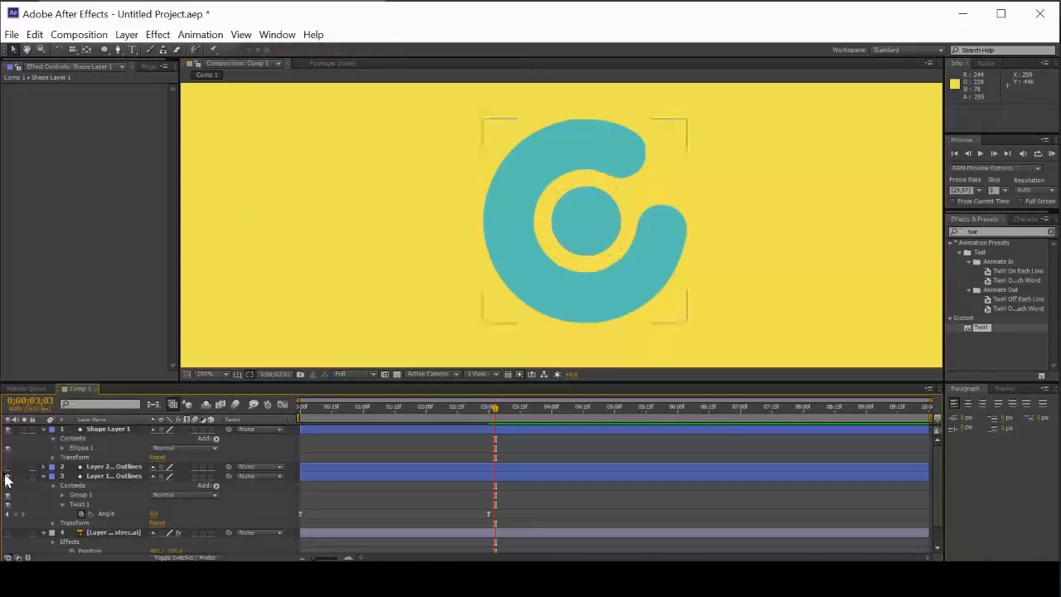
{"action": "left_click", "coordinate": [8, 467]}
{"action": "mouse_move", "coordinate": [596, 238]}
{"action": "left_mouse_down"}
{"action": "mouse_move", "coordinate": [604, 245]}
{"action": "mouse_move", "coordinate": [591, 239]}
{"action": "left_mouse_up"}
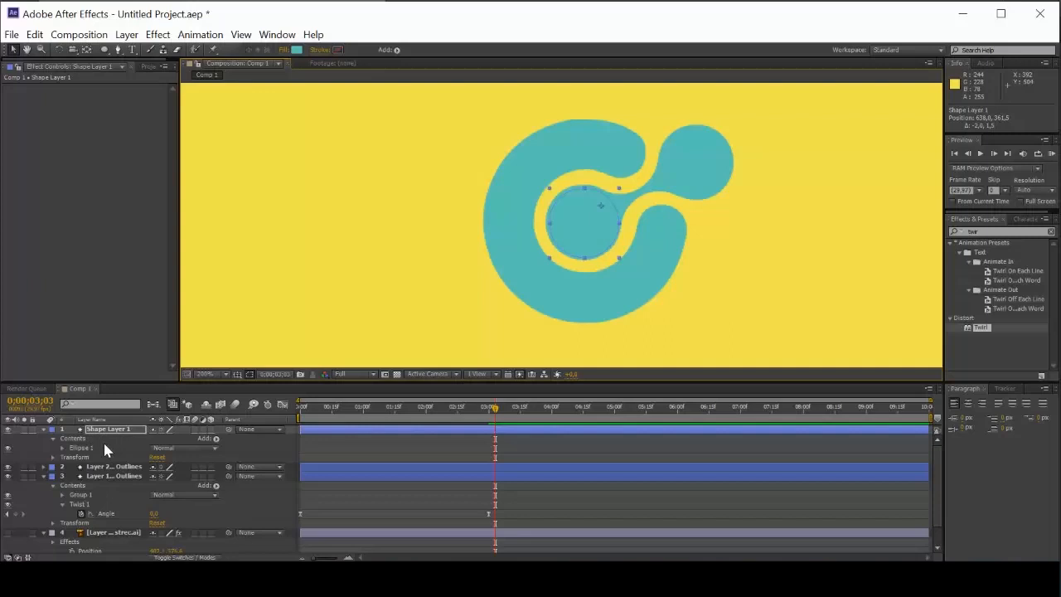
{"action": "key", "text": "s"}
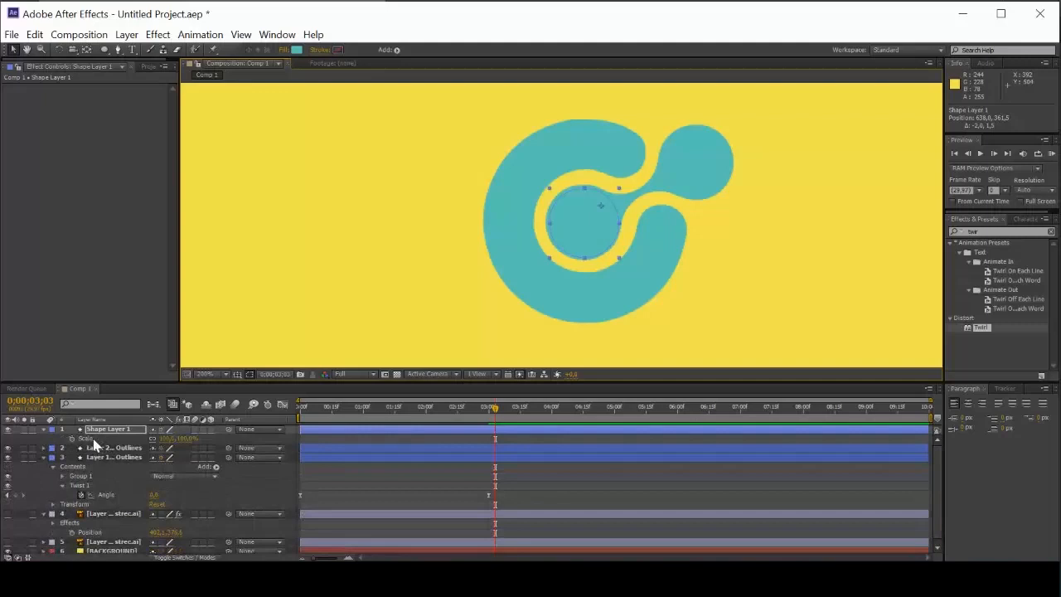
{"action": "left_click", "coordinate": [72, 438]}
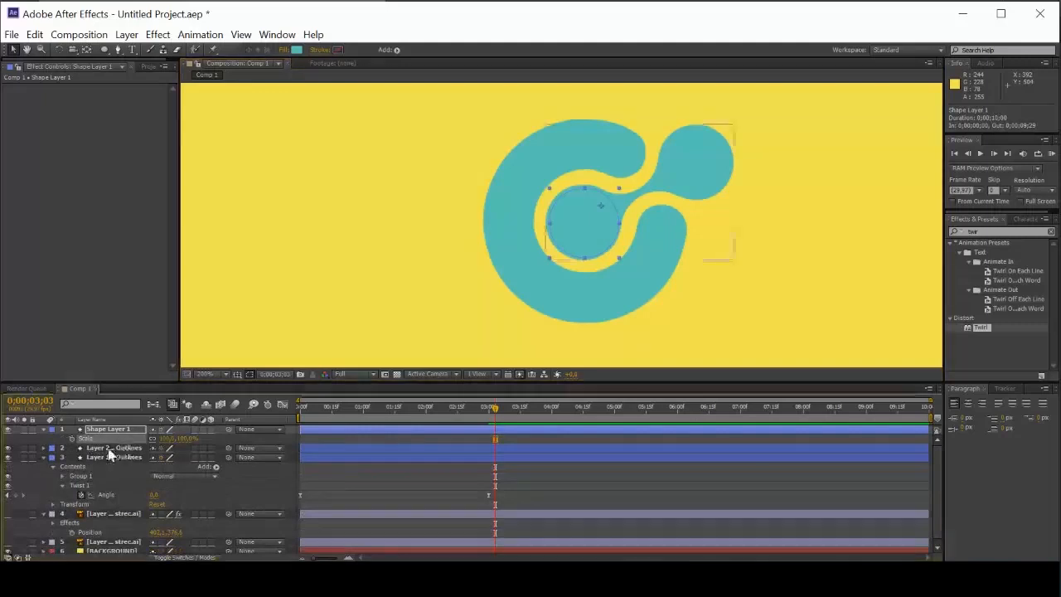
{"action": "left_click_drag", "start_coordinate": [165, 439], "coordinate": [169, 439]}
{"action": "left_click_drag", "start_coordinate": [596, 222], "coordinate": [597, 227]}
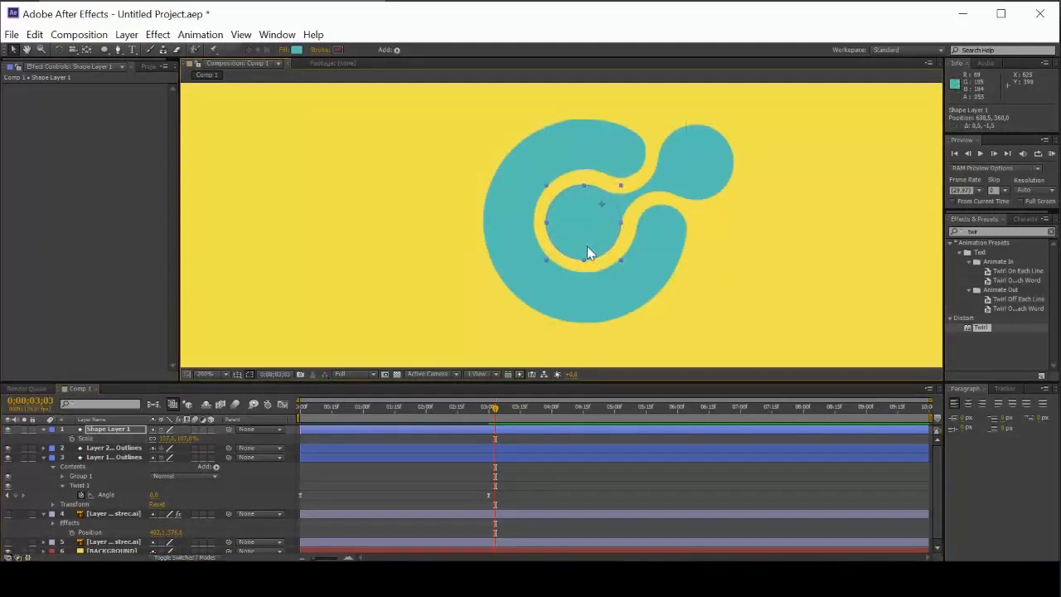
Step: Duplicate the circle's shape layer once and move the copy over the logo's outer circle
{"action": "left_click", "coordinate": [123, 432]}
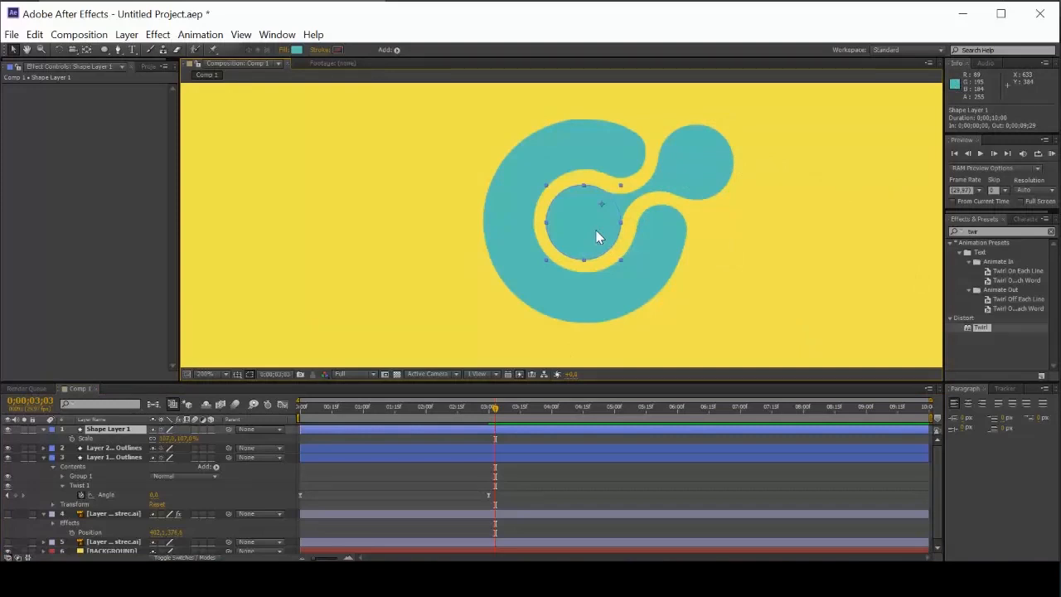
{"action": "key", "text": "ctrl+v"}
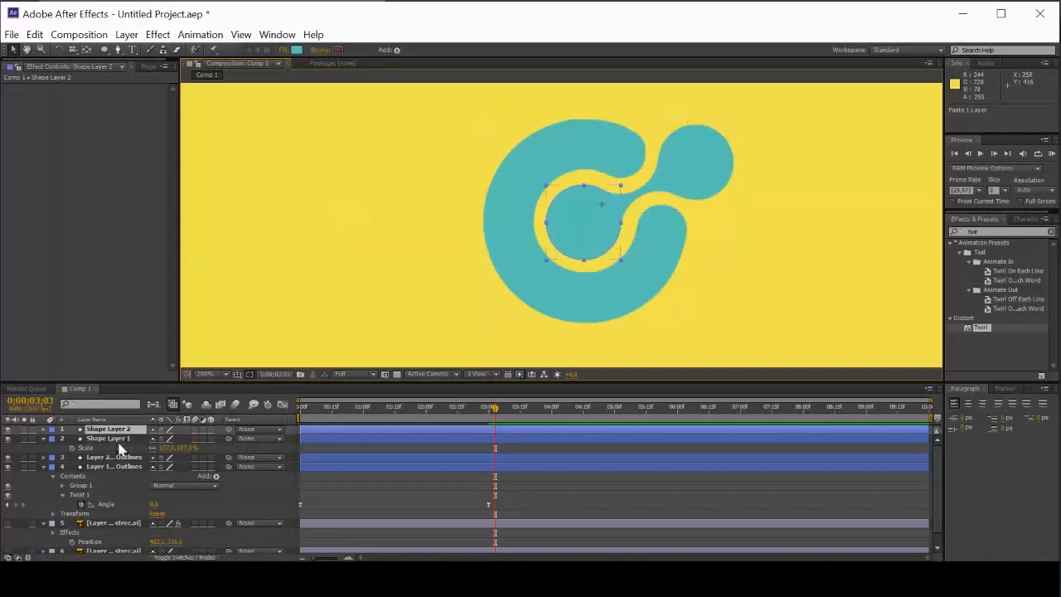
{"action": "key", "text": "ctrl+v"}
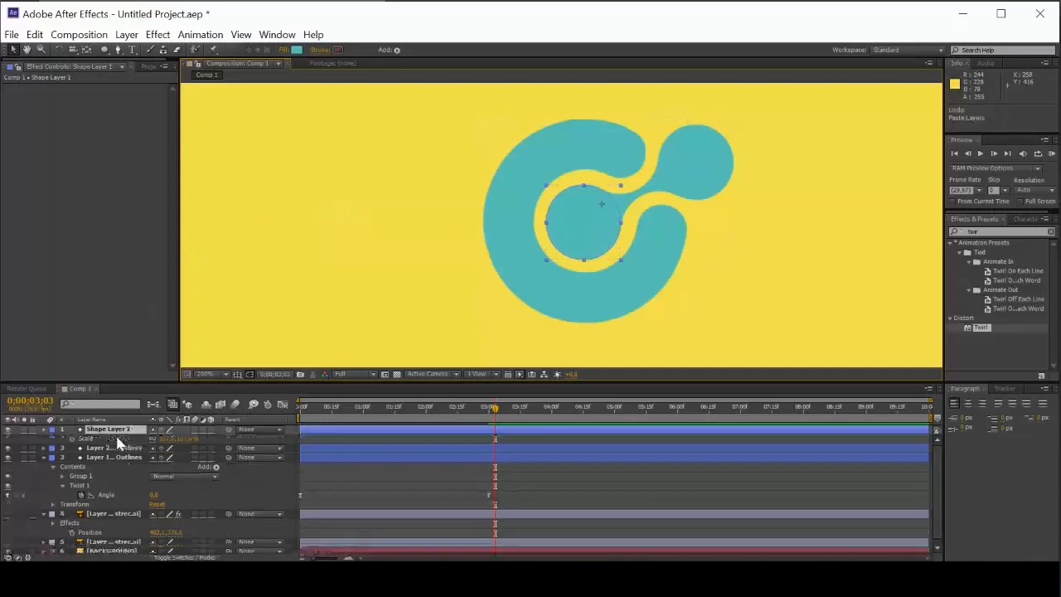
{"action": "key", "text": "ctrl+z"}
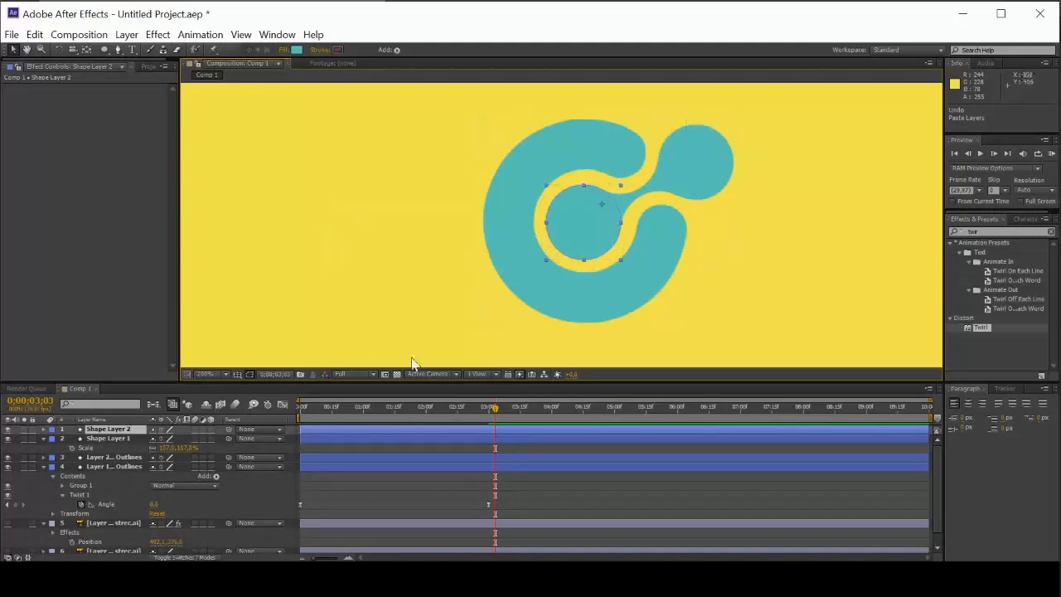
{"action": "left_click_drag", "start_coordinate": [588, 228], "coordinate": [700, 166]}
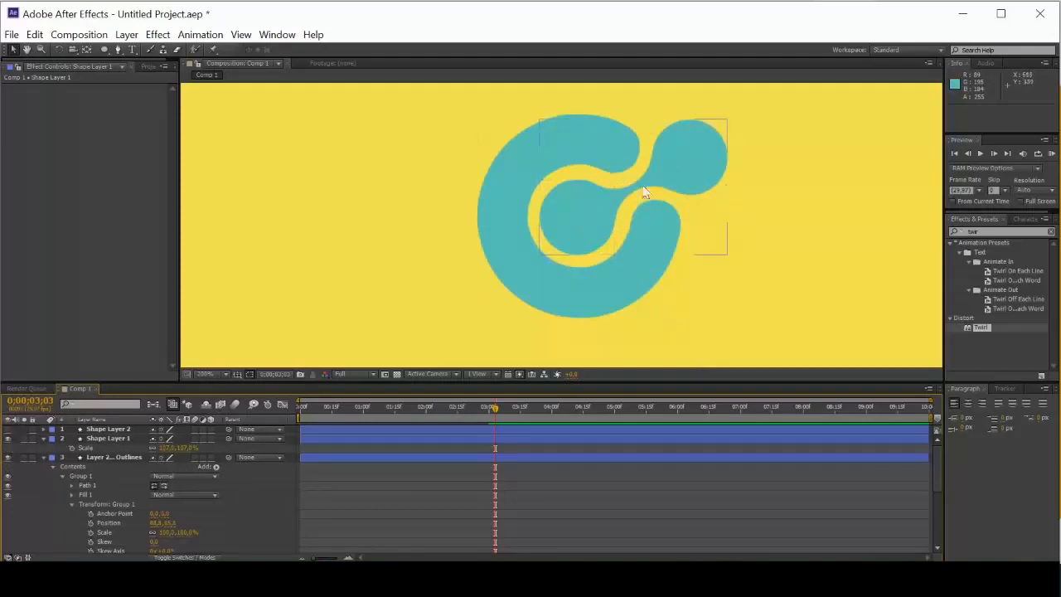
Step: Hide the two-circle outlines layer and set a Scale keyframe on the inner circle at 0;00;03;03
{"action": "left_click", "coordinate": [7, 457]}
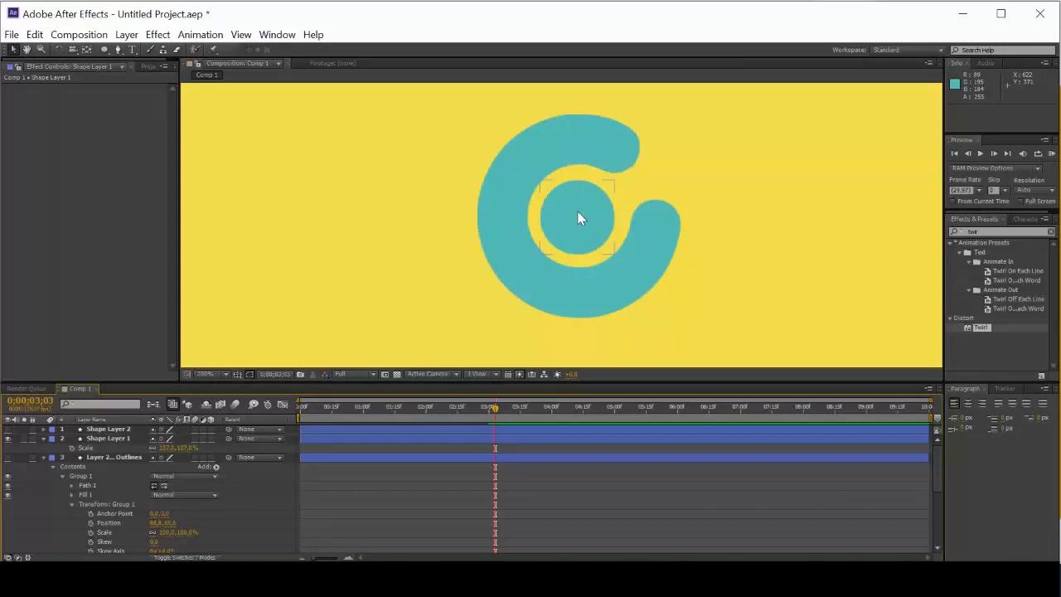
{"action": "left_click", "coordinate": [86, 448]}
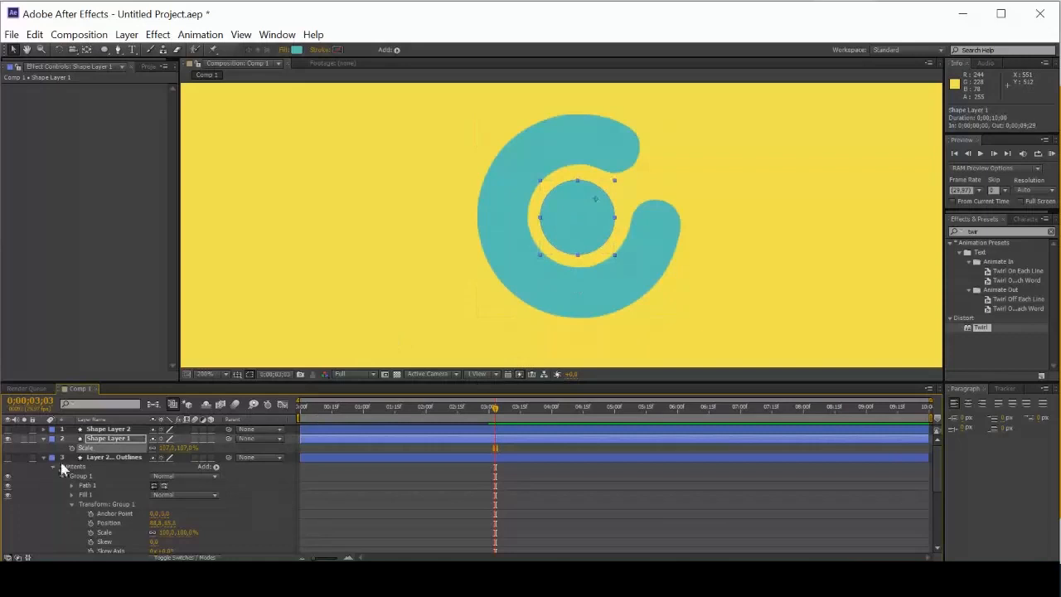
{"action": "left_click", "coordinate": [72, 448]}
Step: Centre the inner circle's anchor point with the Pan Behind tool, undoing it once to try scaling about the off-centre point
{"action": "left_click", "coordinate": [86, 49]}
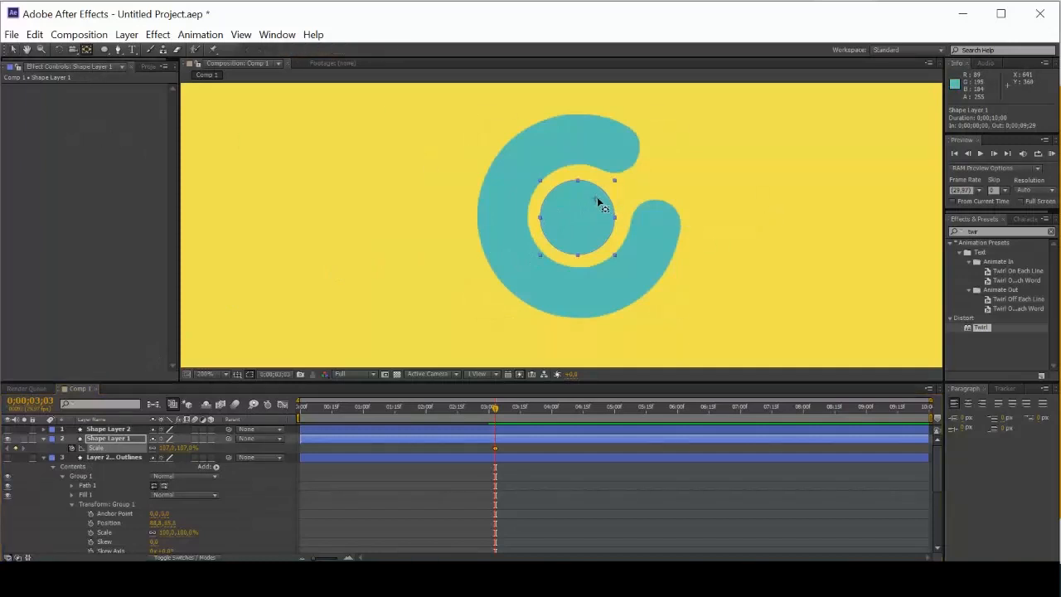
{"action": "left_click", "coordinate": [84, 52]}
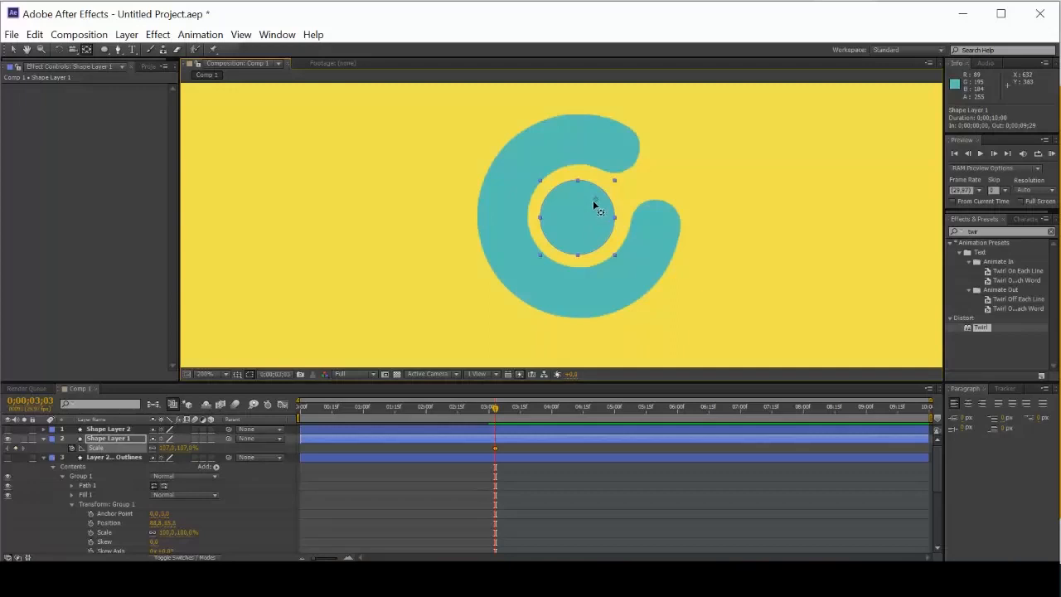
{"action": "left_click_drag", "start_coordinate": [597, 201], "coordinate": [582, 217]}
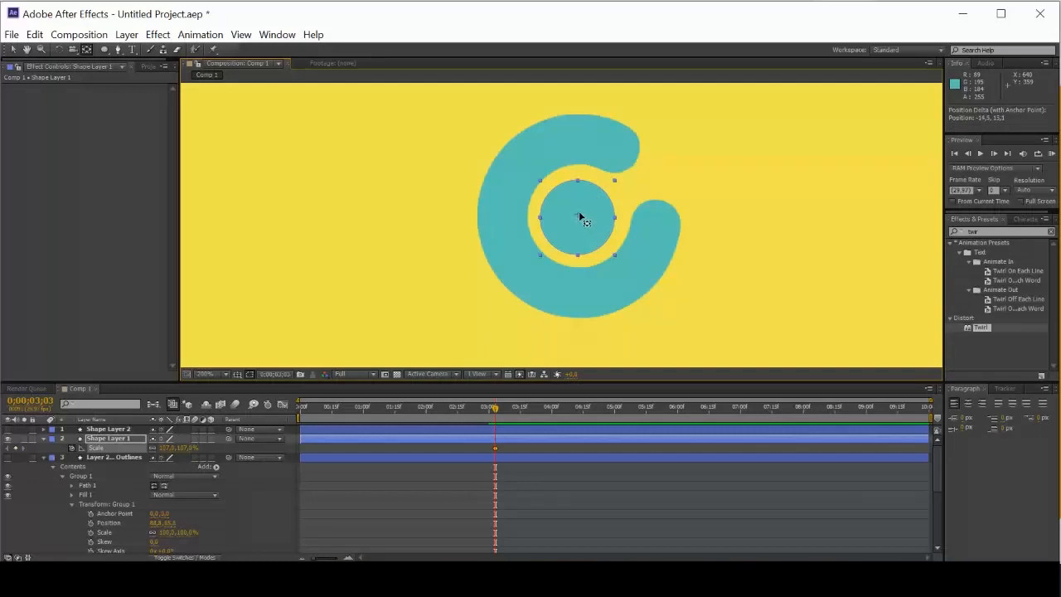
{"action": "left_click_drag", "start_coordinate": [582, 220], "coordinate": [583, 219]}
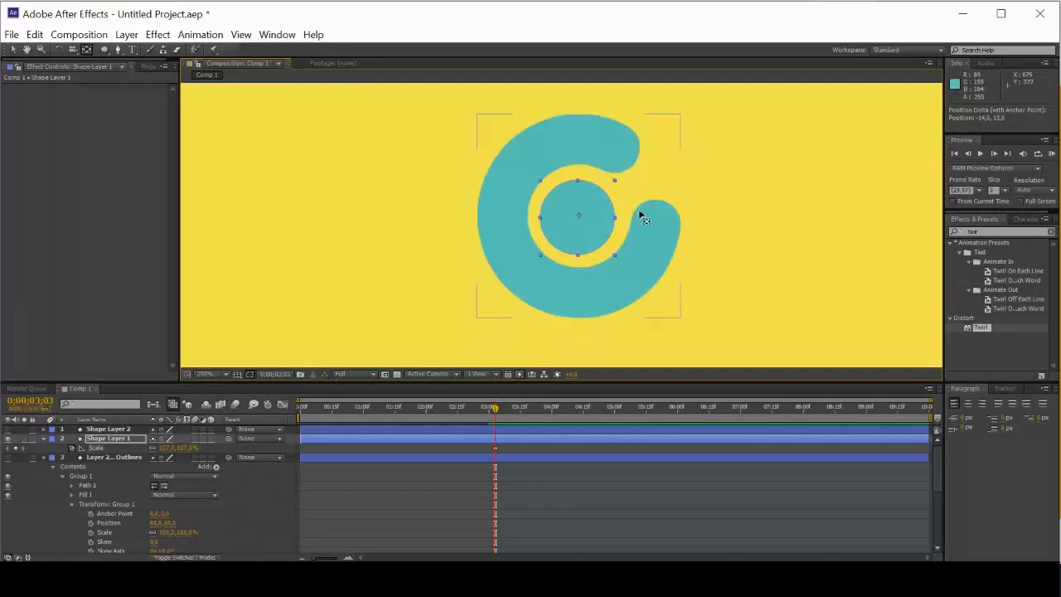
{"action": "key", "text": "ctrl+z"}
{"action": "left_click_drag", "start_coordinate": [165, 448], "coordinate": [145, 460]}
{"action": "left_click", "coordinate": [578, 217]}
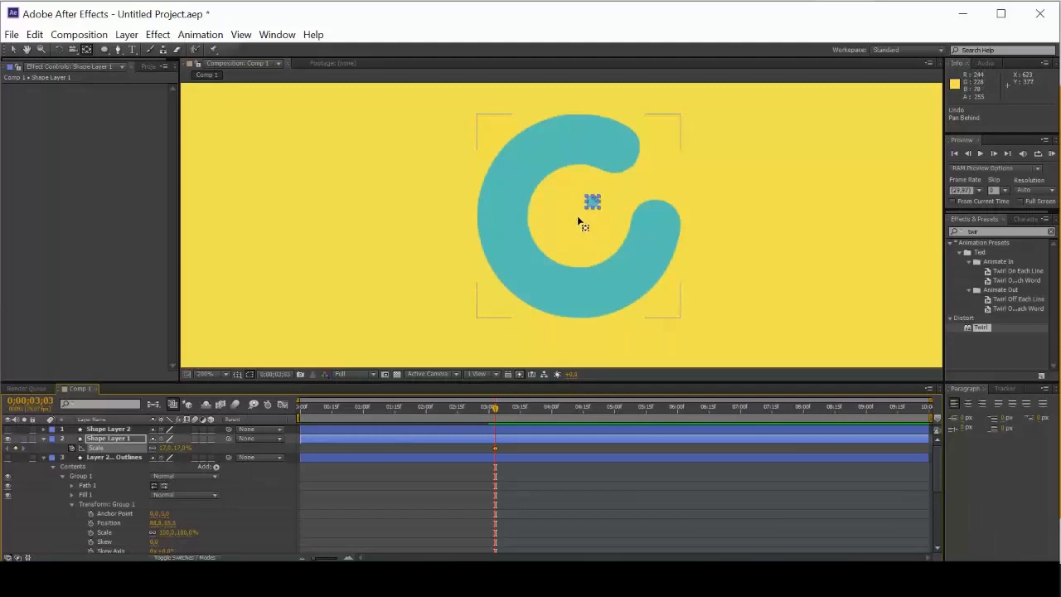
{"action": "mouse_move", "coordinate": [579, 211]}
{"action": "left_mouse_down"}
{"action": "mouse_move", "coordinate": [584, 230]}
{"action": "mouse_move", "coordinate": [578, 220]}
{"action": "left_mouse_up"}
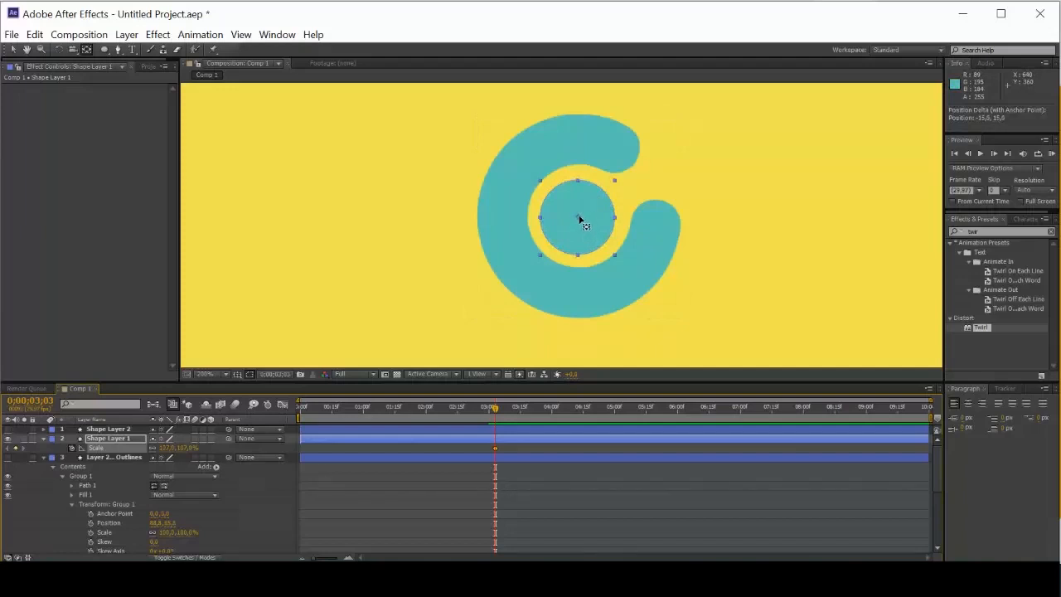
Step: Set the inner circle's Scale to 0% at the 0;00;03;03 keyframe
{"action": "left_click_drag", "start_coordinate": [172, 447], "coordinate": [134, 457]}
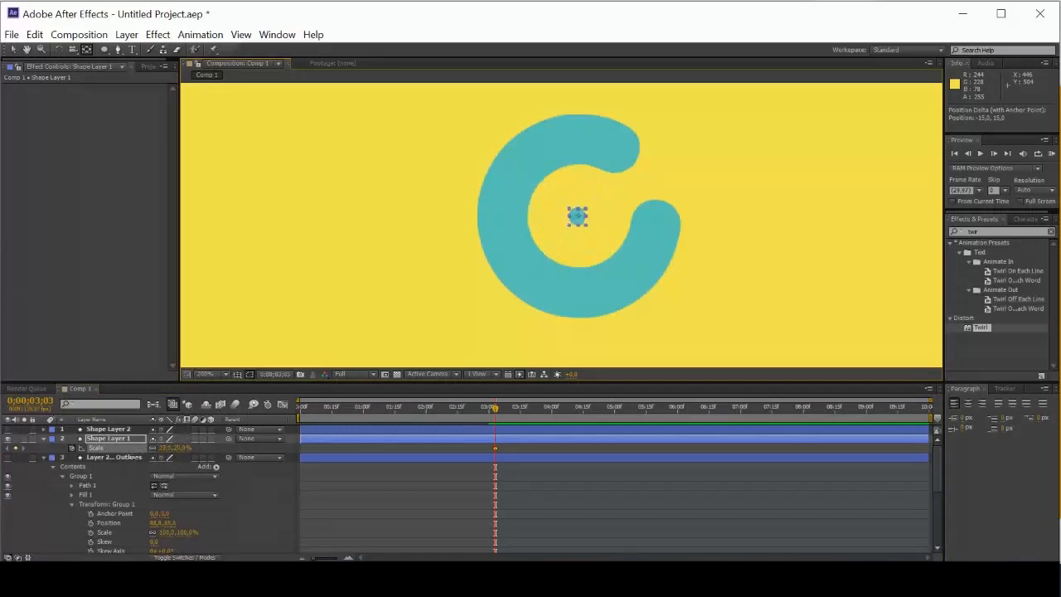
{"action": "left_click", "coordinate": [168, 447]}
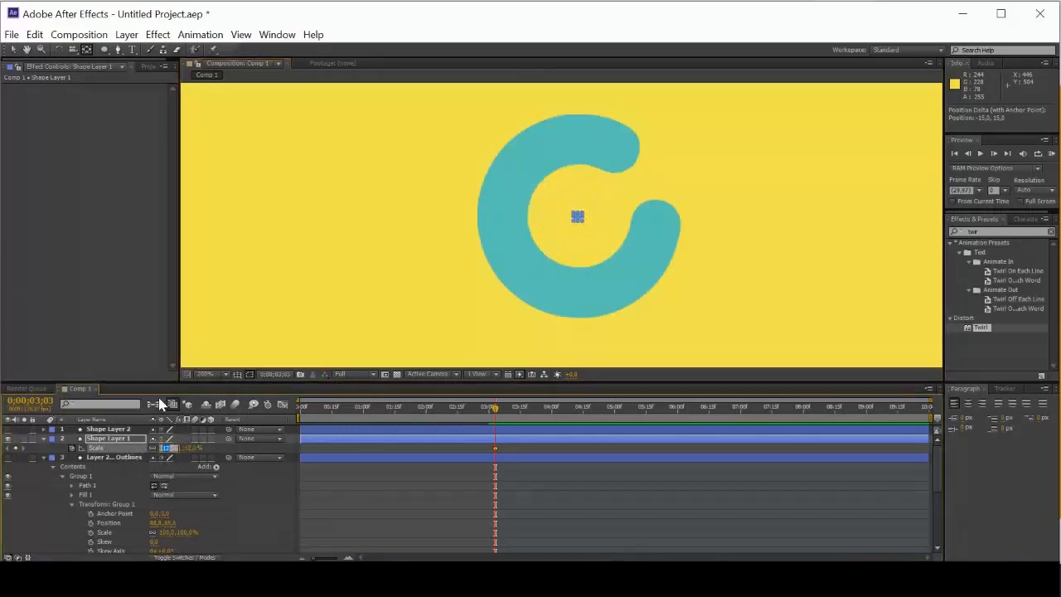
{"action": "type", "text": "0"}
{"action": "key", "text": "Return"}
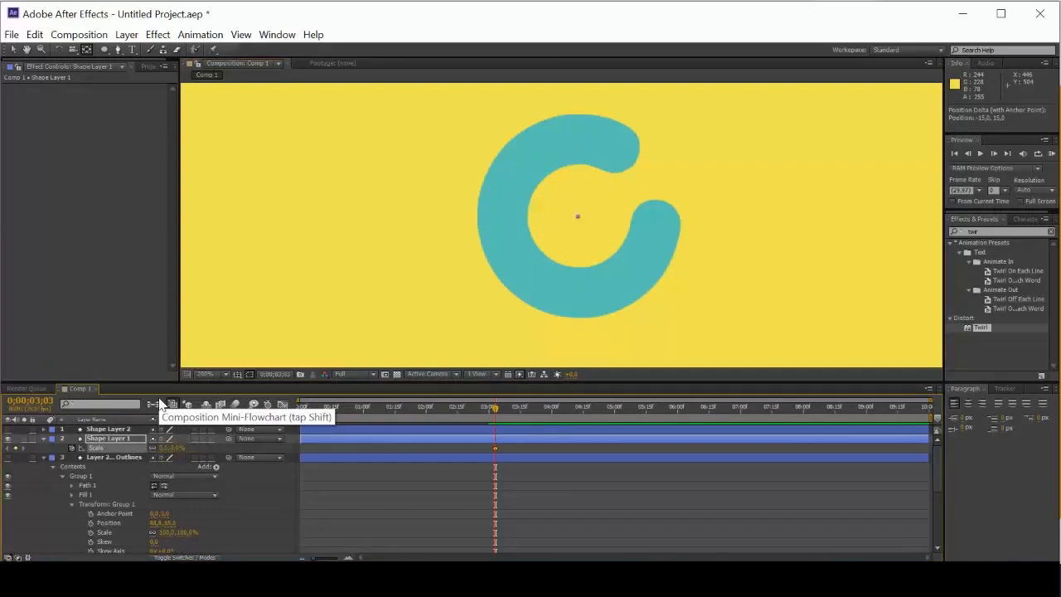
Step: Keyframe the inner circle's Scale at 122% at 0;00;03;15 and 107% at 0;00;03;29 for an overshoot
{"action": "left_click_drag", "start_coordinate": [495, 409], "coordinate": [520, 413]}
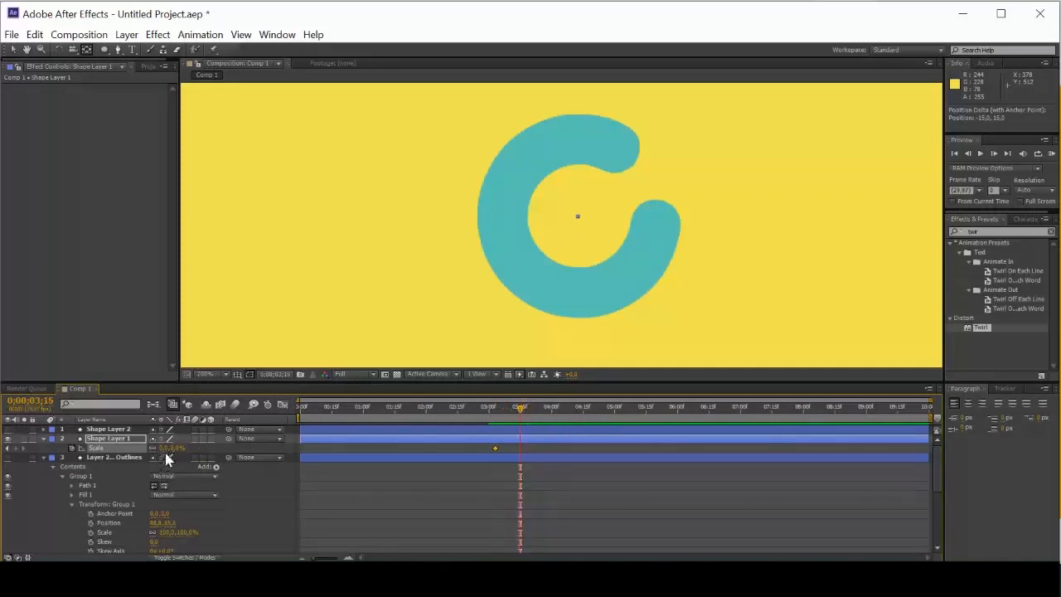
{"action": "left_click_drag", "start_coordinate": [163, 448], "coordinate": [221, 439]}
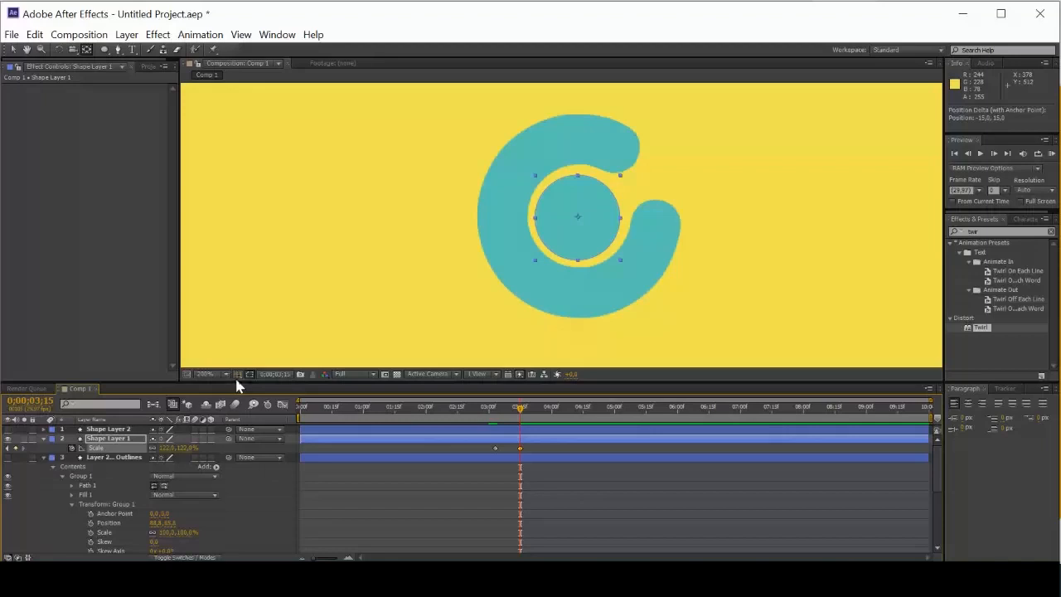
{"action": "left_click", "coordinate": [531, 416]}
{"action": "left_click_drag", "start_coordinate": [532, 416], "coordinate": [550, 411]}
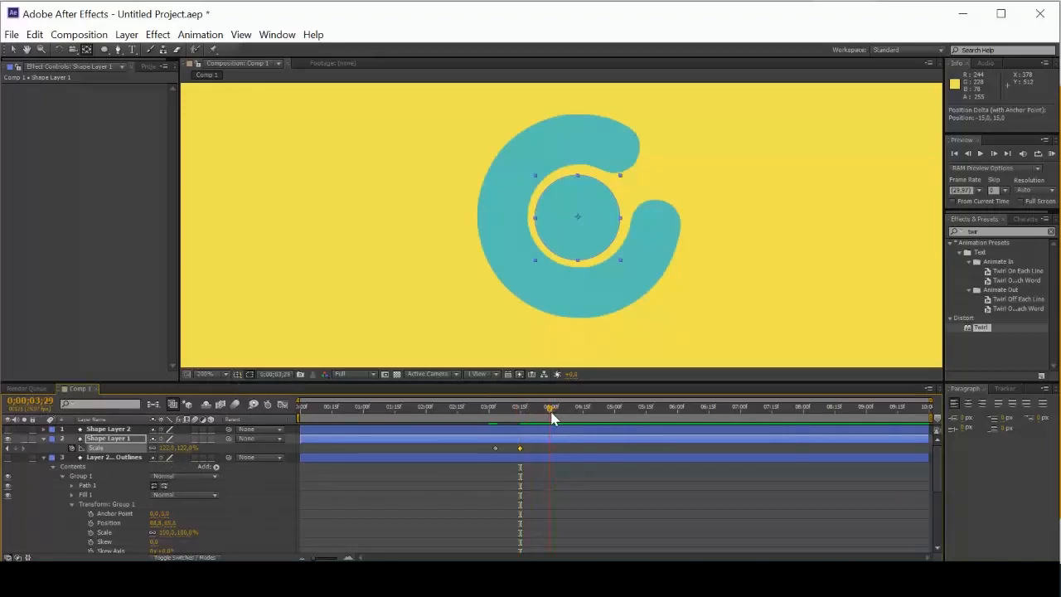
{"action": "left_click_drag", "start_coordinate": [171, 447], "coordinate": [154, 447]}
{"action": "left_click", "coordinate": [166, 448]}
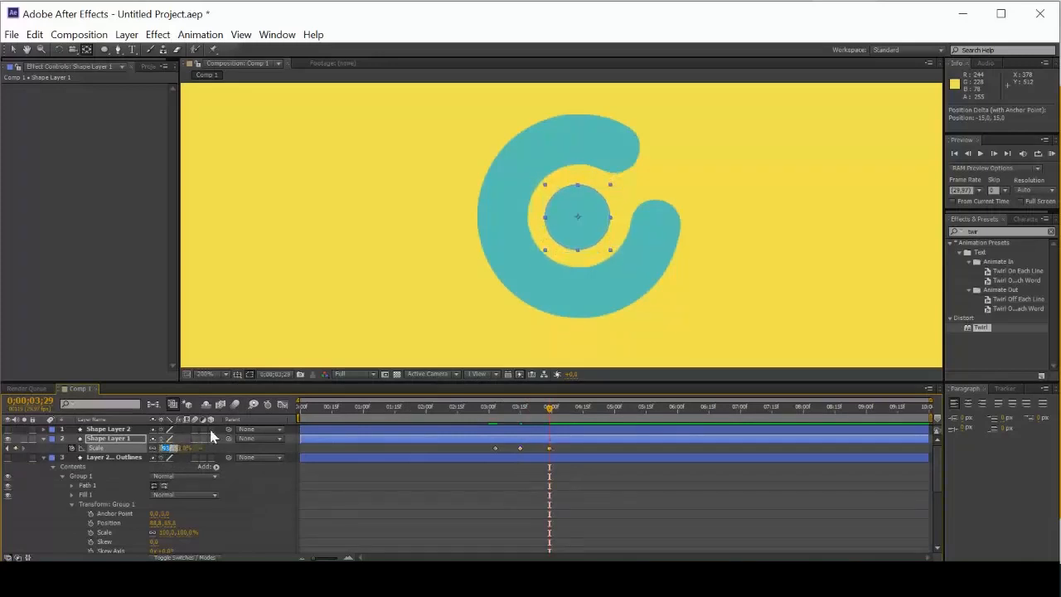
{"action": "type", "text": "107"}
{"action": "key", "text": "Return"}
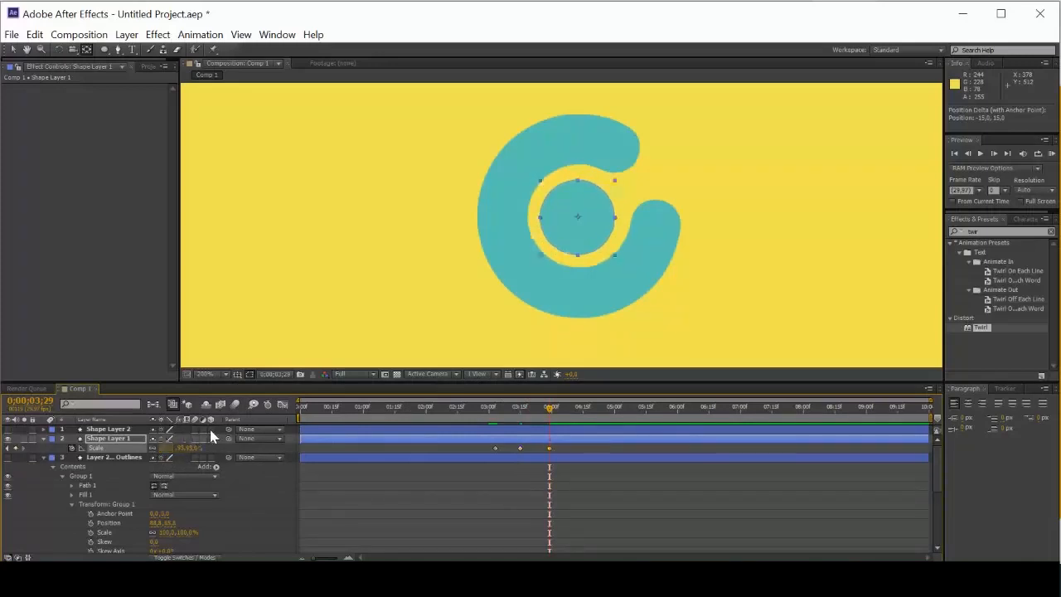
Step: Preview the inner circle's scale animation from shortly before its first keyframe
{"action": "left_click_drag", "start_coordinate": [547, 412], "coordinate": [491, 410]}
{"action": "key", "text": "space"}
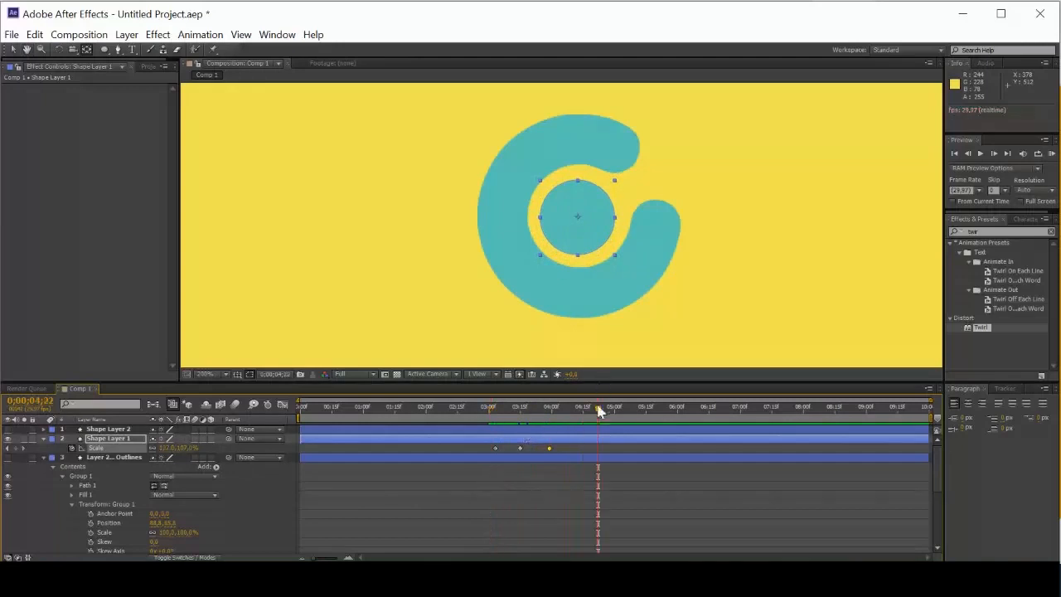
{"action": "left_click", "coordinate": [478, 450]}
{"action": "key", "text": "space"}
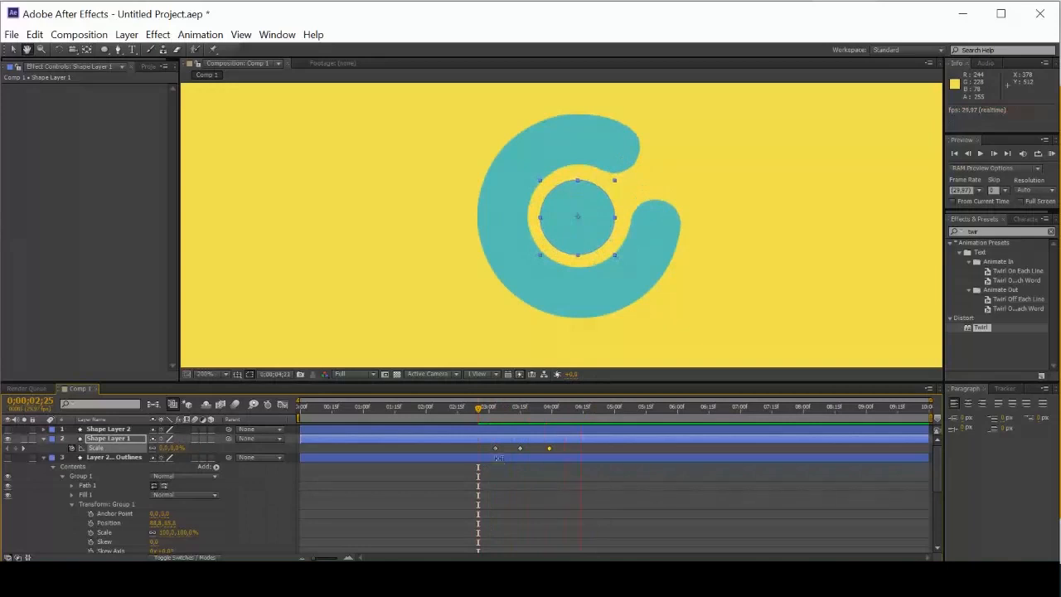
{"action": "left_click", "coordinate": [537, 407]}
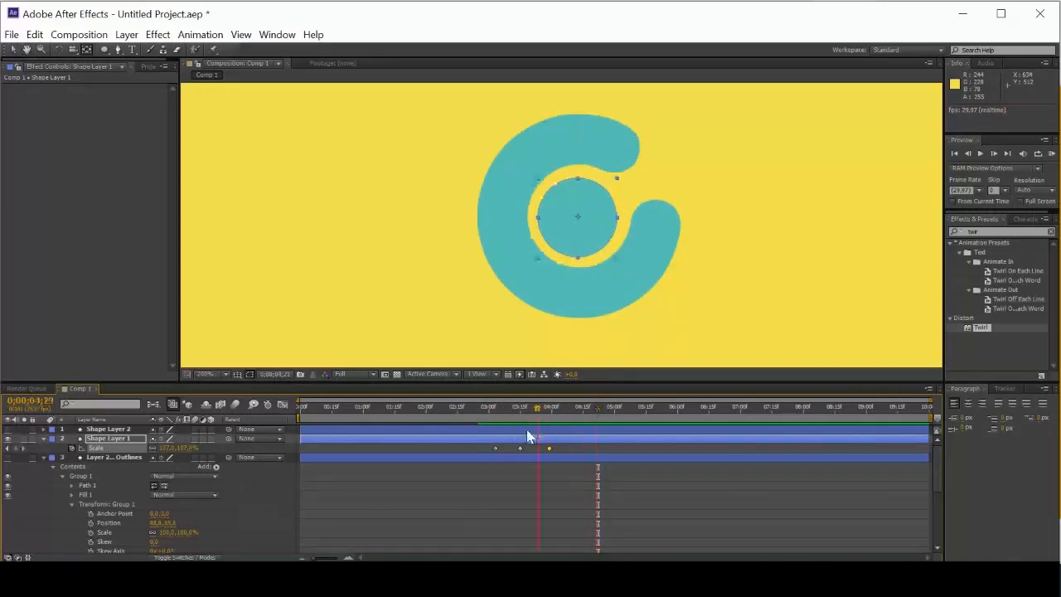
{"action": "left_click", "coordinate": [491, 407]}
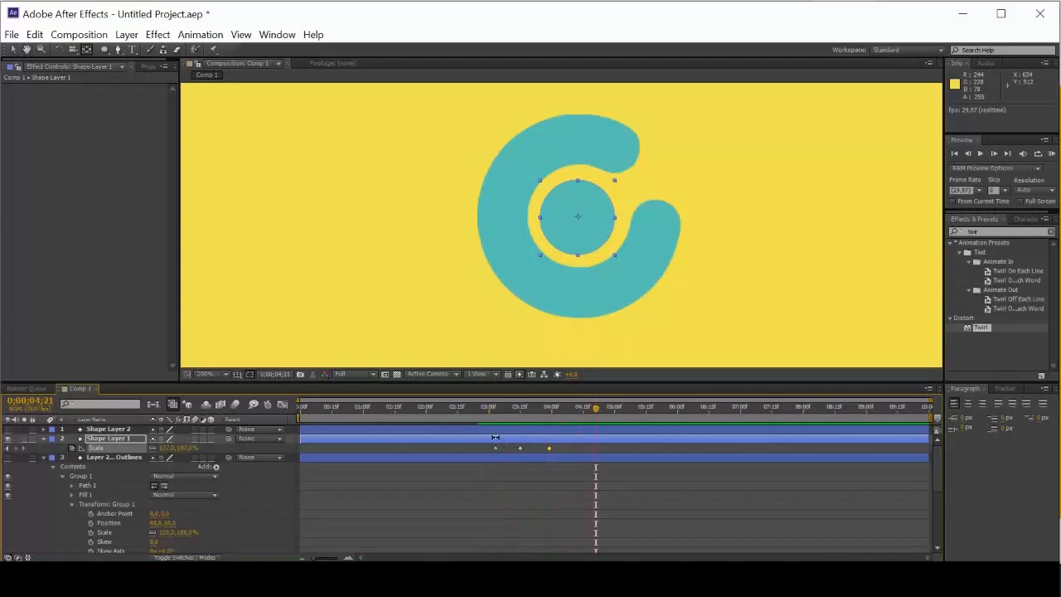
Step: Apply Easy Ease to the inner circle's three Scale keyframes and play back the eased growth
{"action": "left_click_drag", "start_coordinate": [591, 412], "coordinate": [487, 439]}
{"action": "left_click_drag", "start_coordinate": [566, 452], "coordinate": [487, 452]}
{"action": "key", "text": "space"}
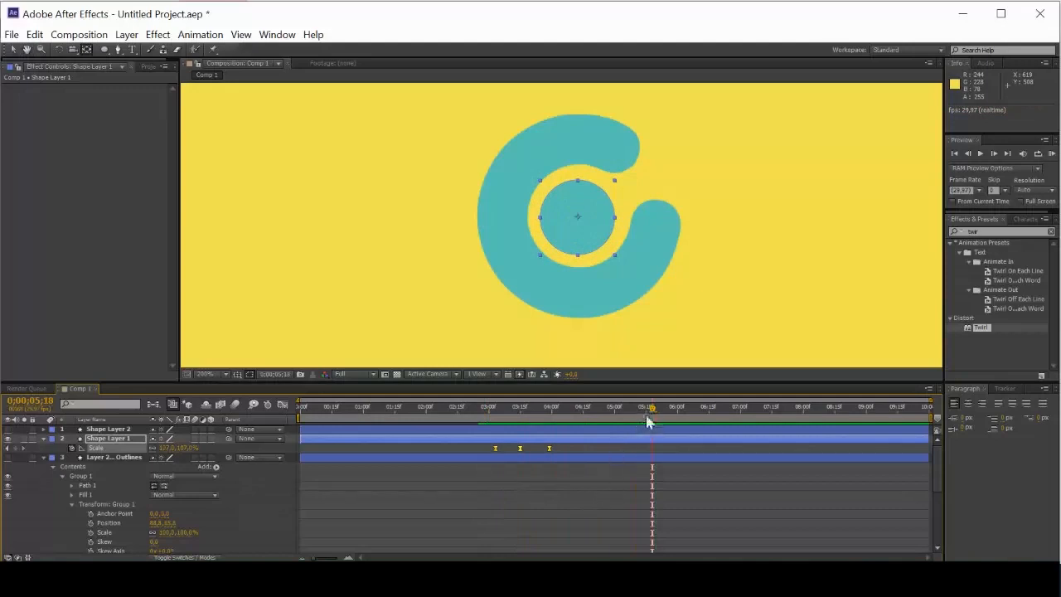
{"action": "key", "text": "space"}
{"action": "key", "text": "space"}
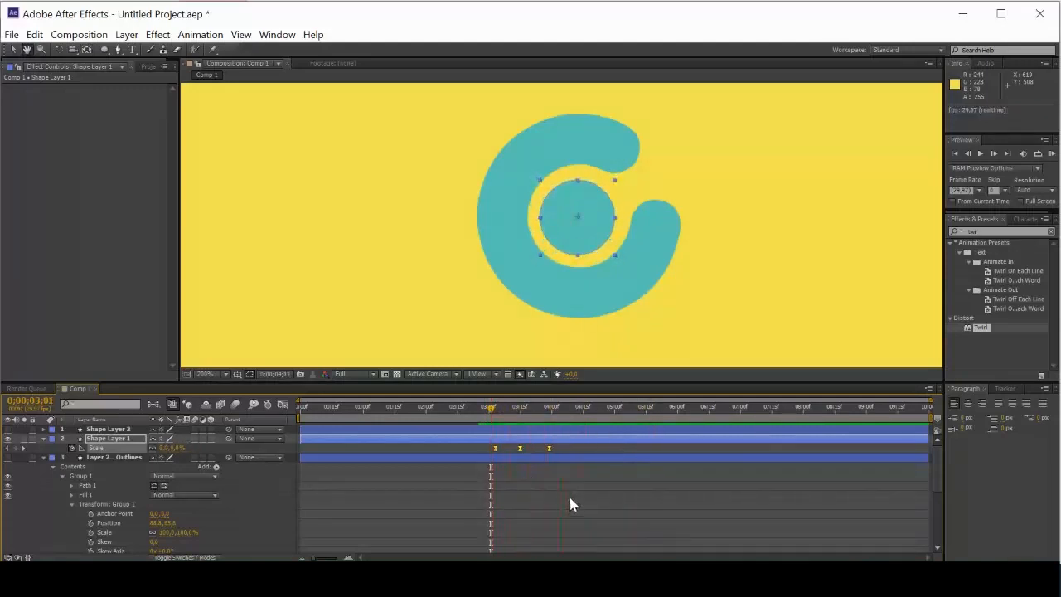
{"action": "left_click_drag", "start_coordinate": [589, 409], "coordinate": [493, 418]}
{"action": "key", "text": "space"}
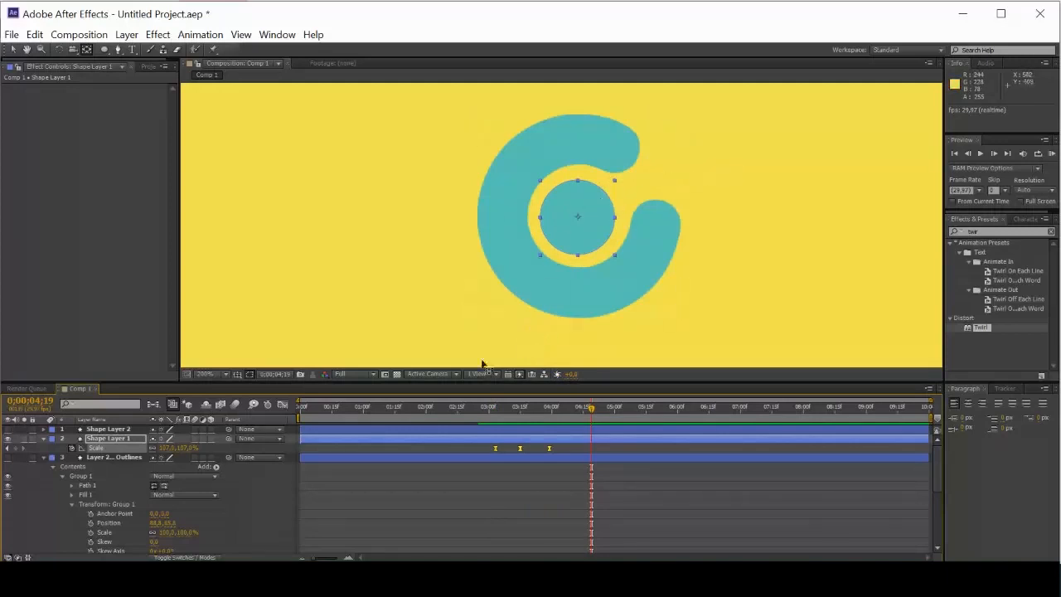
Step: Show the two-circle outlines layer again and add a new mask to it
{"action": "left_click", "coordinate": [7, 458]}
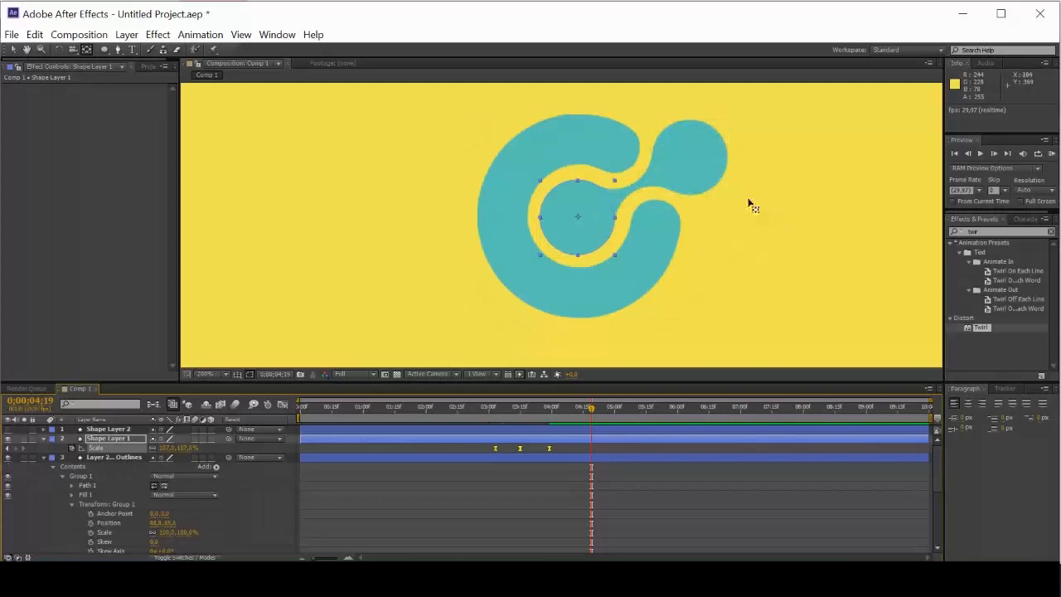
{"action": "left_click", "coordinate": [116, 459]}
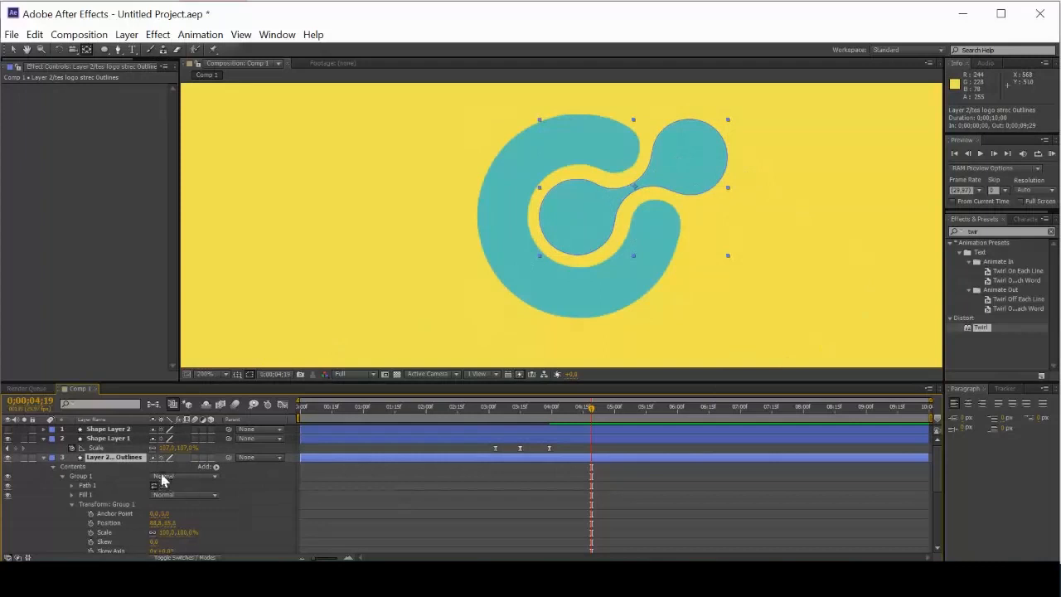
{"action": "right_click", "coordinate": [137, 469]}
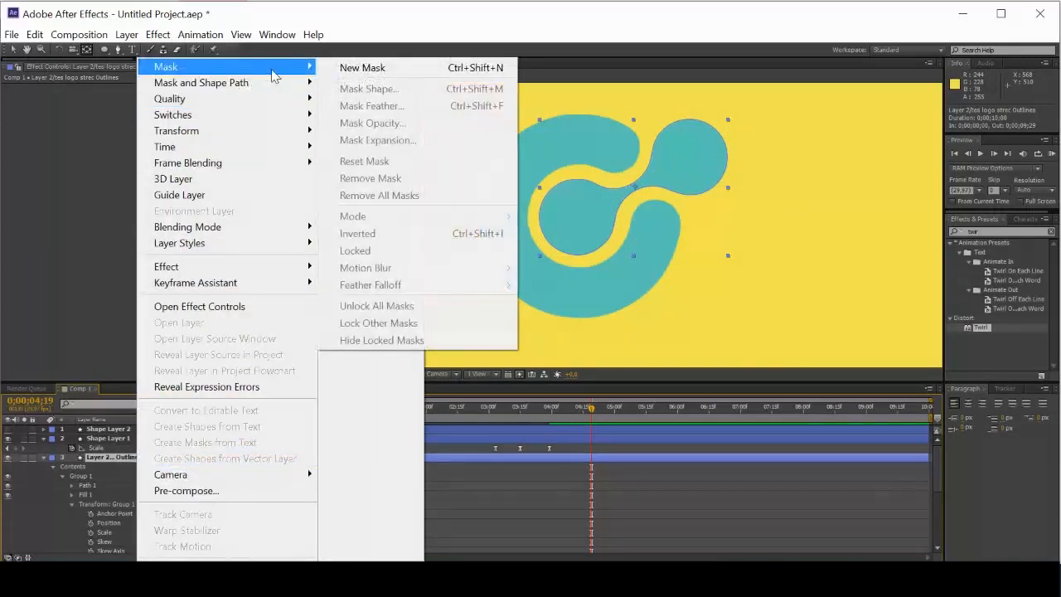
{"action": "mouse_move", "coordinate": [302, 66]}
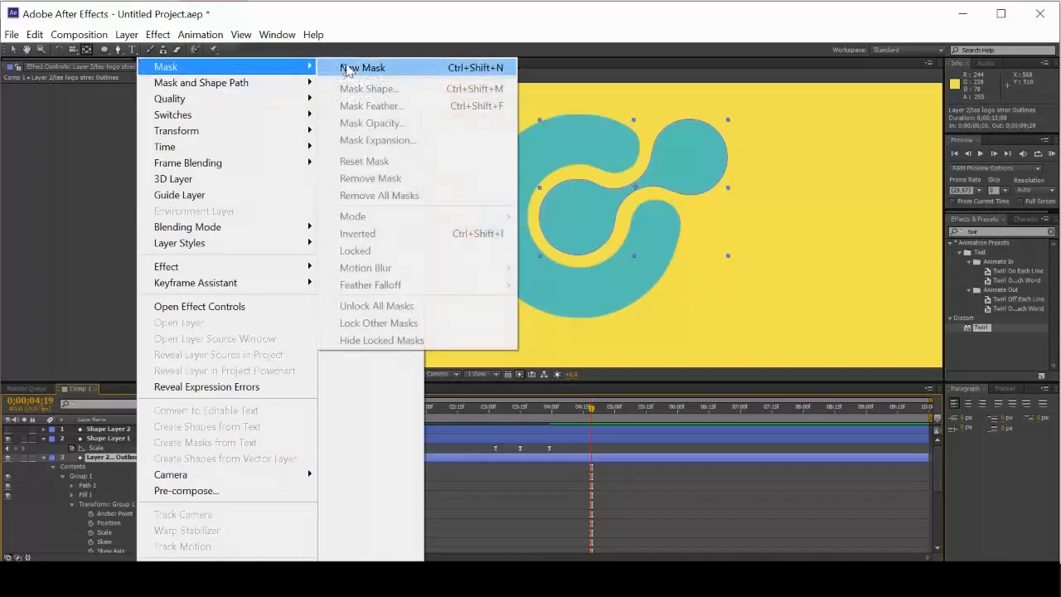
{"action": "left_click", "coordinate": [386, 73]}
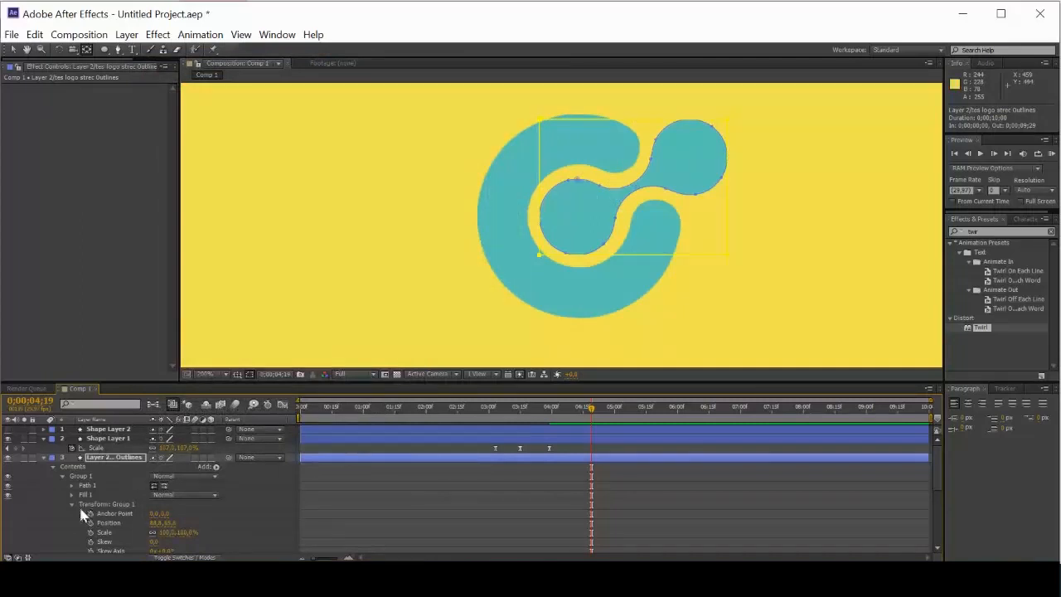
Step: Shift the rectangular mask slightly up and to the right over the two-circle shape with the Selection tool
{"action": "scroll", "coordinate": [83, 503], "scroll_direction": "down", "scroll_amount": 1}
{"action": "scroll", "coordinate": [82, 485], "scroll_direction": "up", "scroll_amount": 1}
{"action": "left_click", "coordinate": [16, 50]}
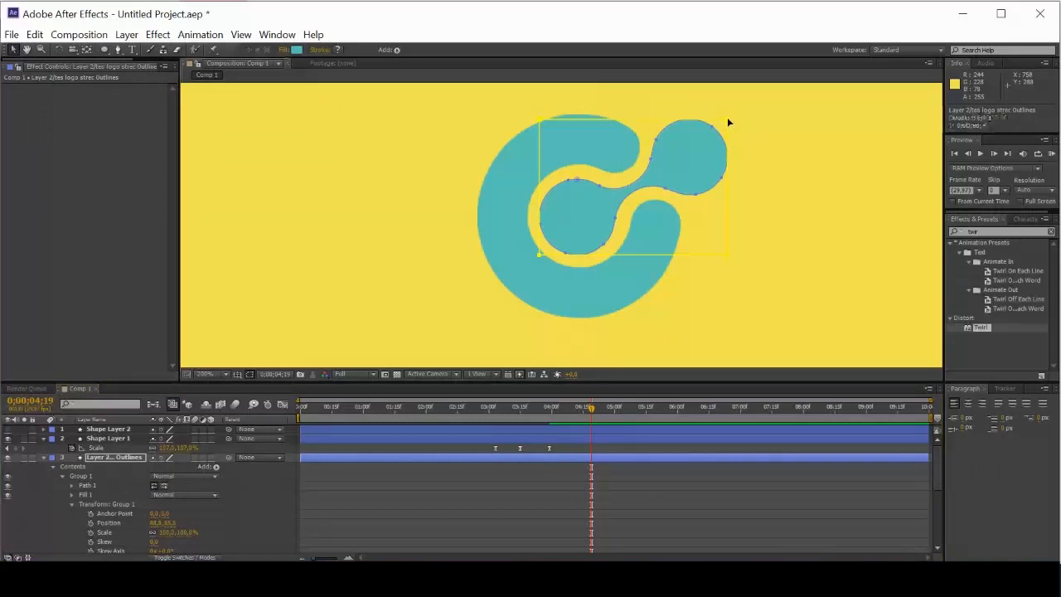
{"action": "mouse_move", "coordinate": [696, 121]}
{"action": "left_mouse_down"}
{"action": "mouse_move", "coordinate": [641, 132]}
{"action": "mouse_move", "coordinate": [563, 171]}
{"action": "mouse_move", "coordinate": [632, 147]}
{"action": "mouse_move", "coordinate": [687, 101]}
{"action": "mouse_move", "coordinate": [721, 99]}
{"action": "mouse_move", "coordinate": [627, 130]}
{"action": "mouse_move", "coordinate": [588, 156]}
{"action": "mouse_move", "coordinate": [696, 94]}
{"action": "mouse_move", "coordinate": [726, 91]}
{"action": "mouse_move", "coordinate": [733, 140]}
{"action": "mouse_move", "coordinate": [762, 126]}
{"action": "mouse_move", "coordinate": [609, 166]}
{"action": "mouse_move", "coordinate": [683, 119]}
{"action": "left_mouse_up"}
{"action": "left_click_drag", "start_coordinate": [715, 121], "coordinate": [744, 127]}
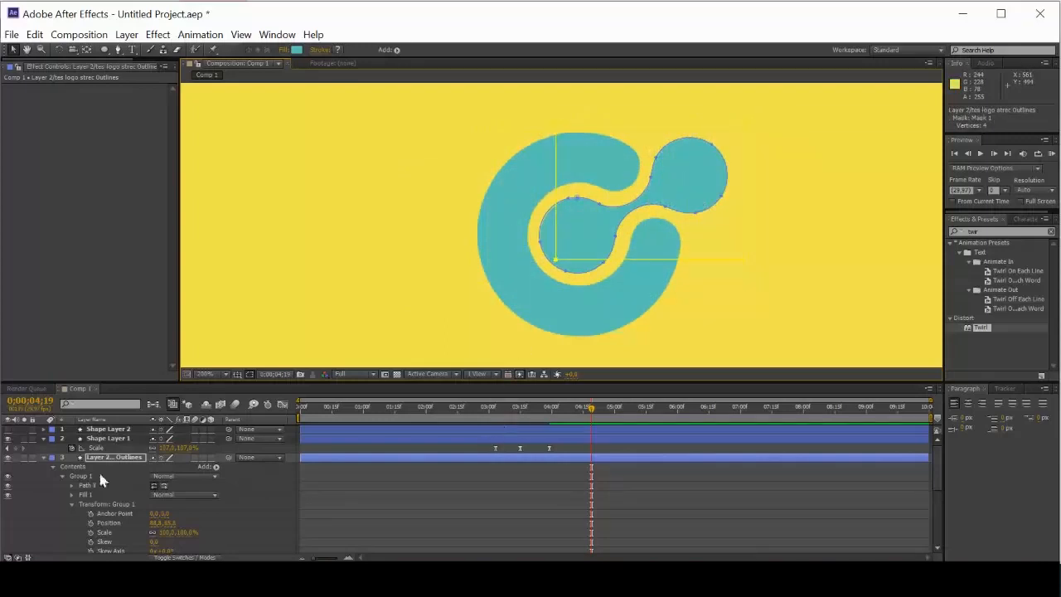
Step: Expand Mask 1 on the two-circle outlines layer and set a Mask Path keyframe at 0;00;03;15
{"action": "scroll", "coordinate": [52, 493], "scroll_direction": "down", "scroll_amount": 3}
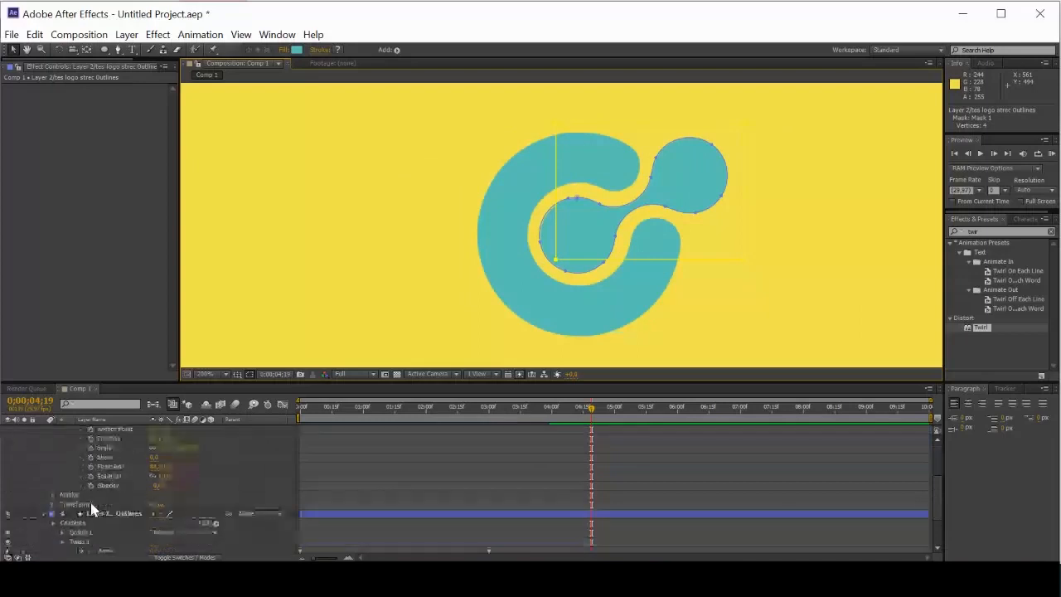
{"action": "scroll", "coordinate": [68, 473], "scroll_direction": "up", "scroll_amount": 5}
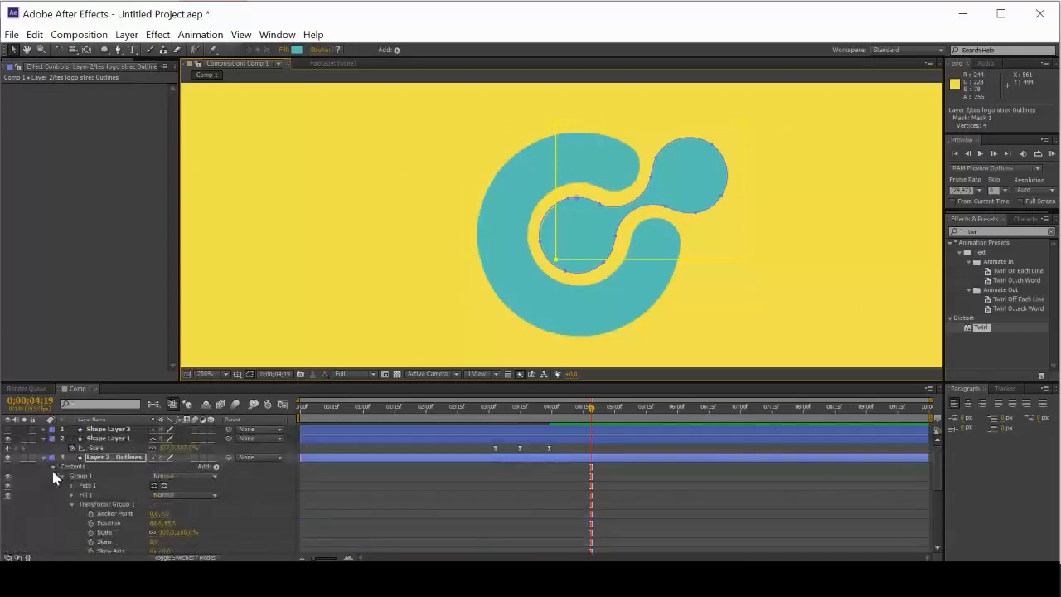
{"action": "left_click", "coordinate": [53, 467]}
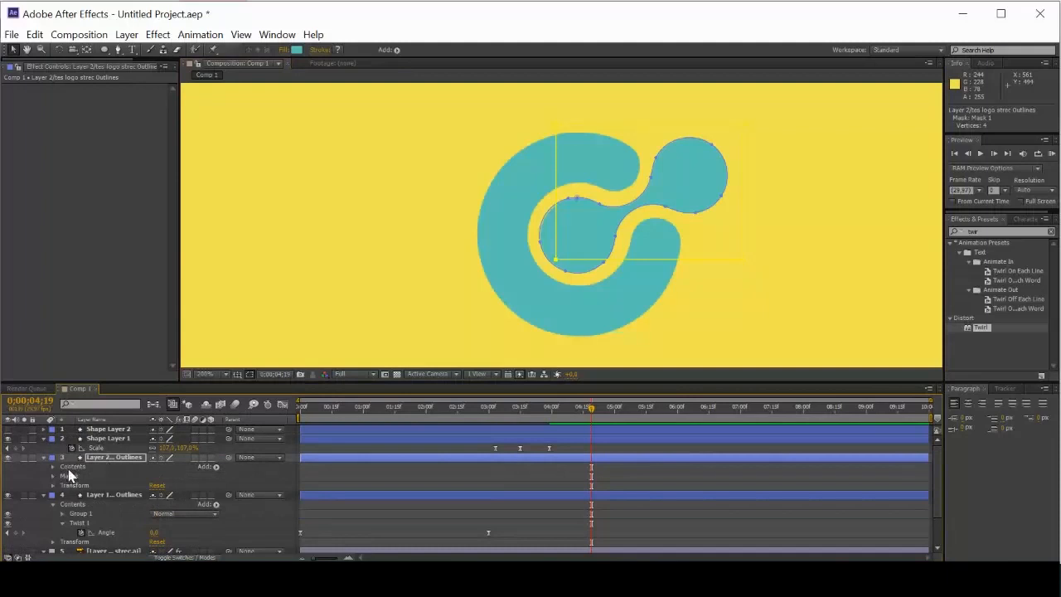
{"action": "left_click", "coordinate": [52, 476]}
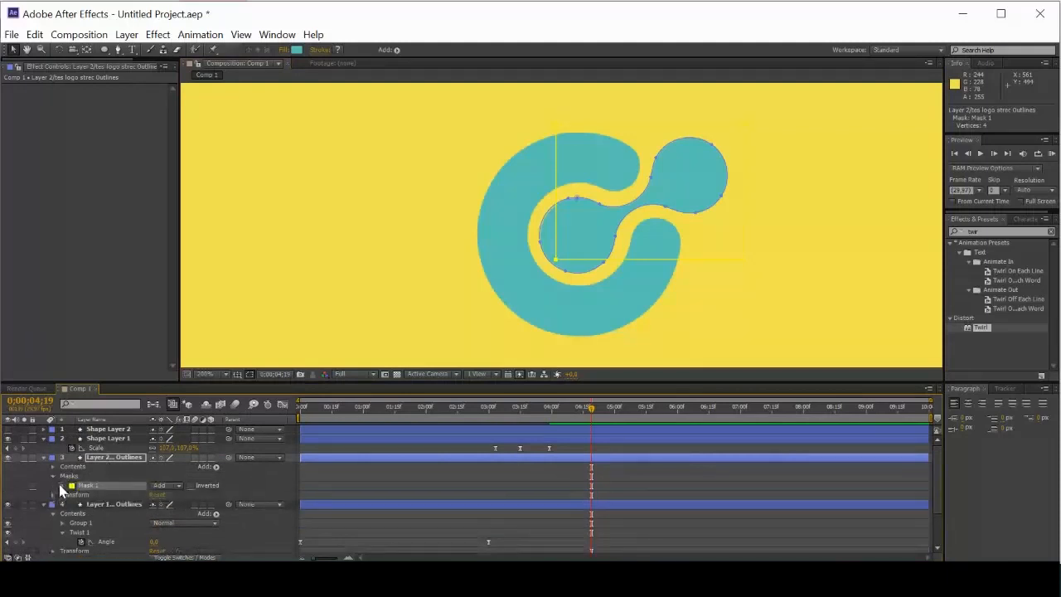
{"action": "left_click", "coordinate": [62, 485]}
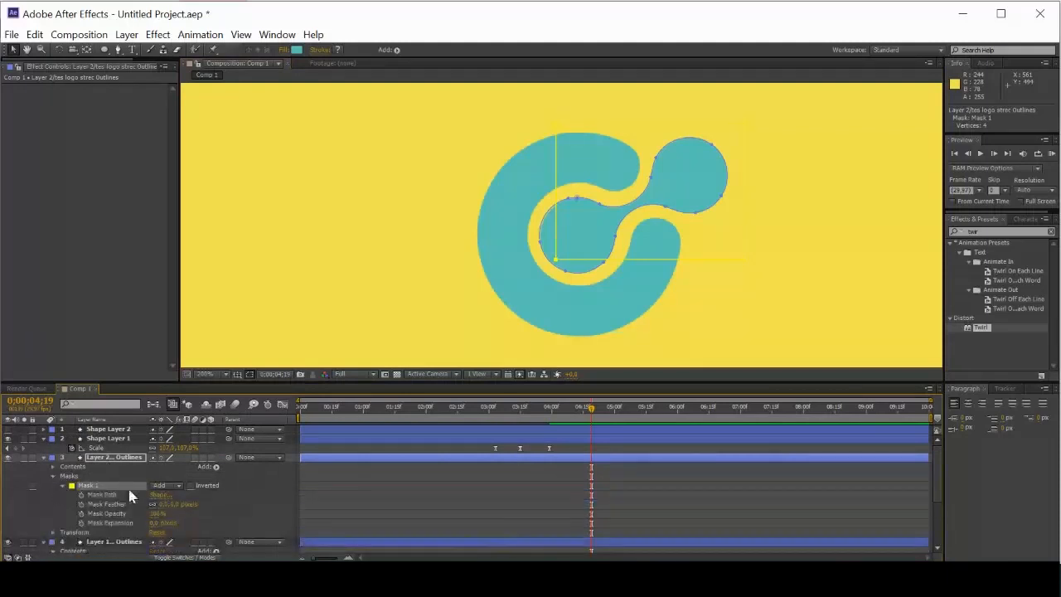
{"action": "left_click_drag", "start_coordinate": [593, 414], "coordinate": [520, 422]}
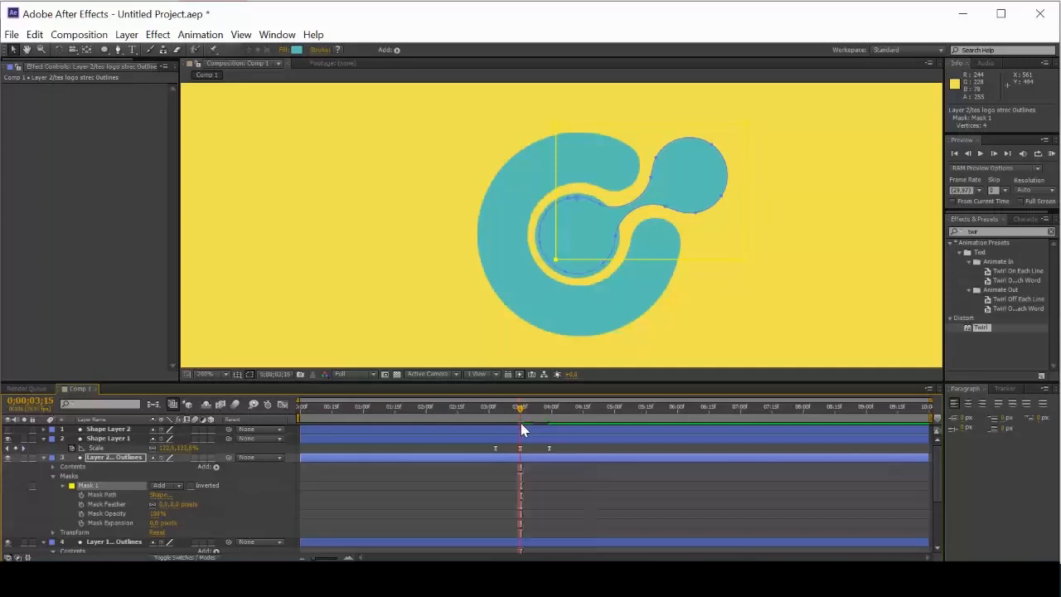
{"action": "left_click", "coordinate": [81, 495]}
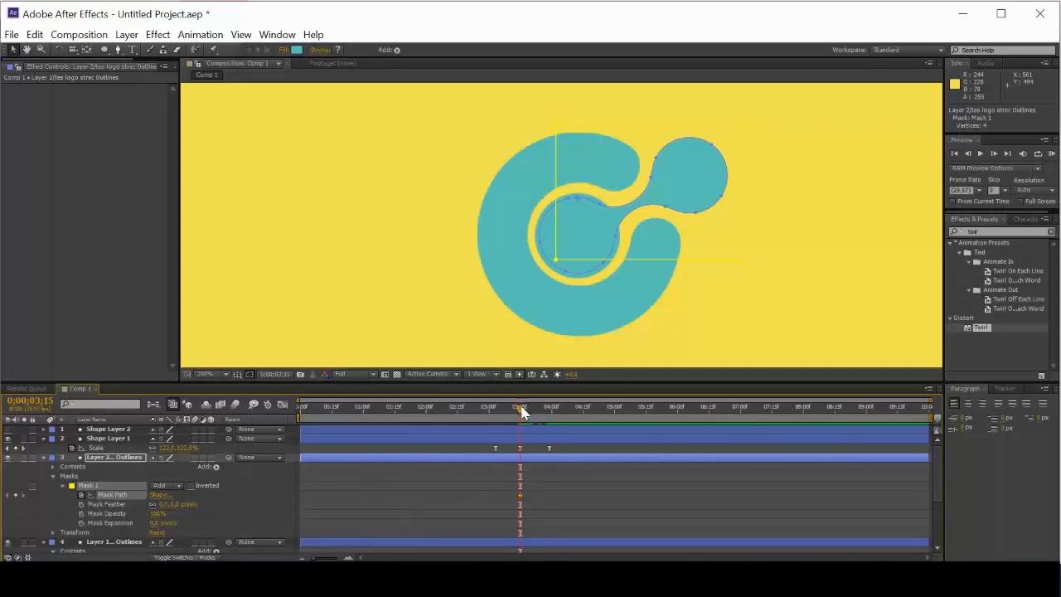
Step: Try moving the mask at 0;00;03;29, undo the move, and add a Mask Path keyframe there
{"action": "left_click_drag", "start_coordinate": [522, 413], "coordinate": [550, 412]}
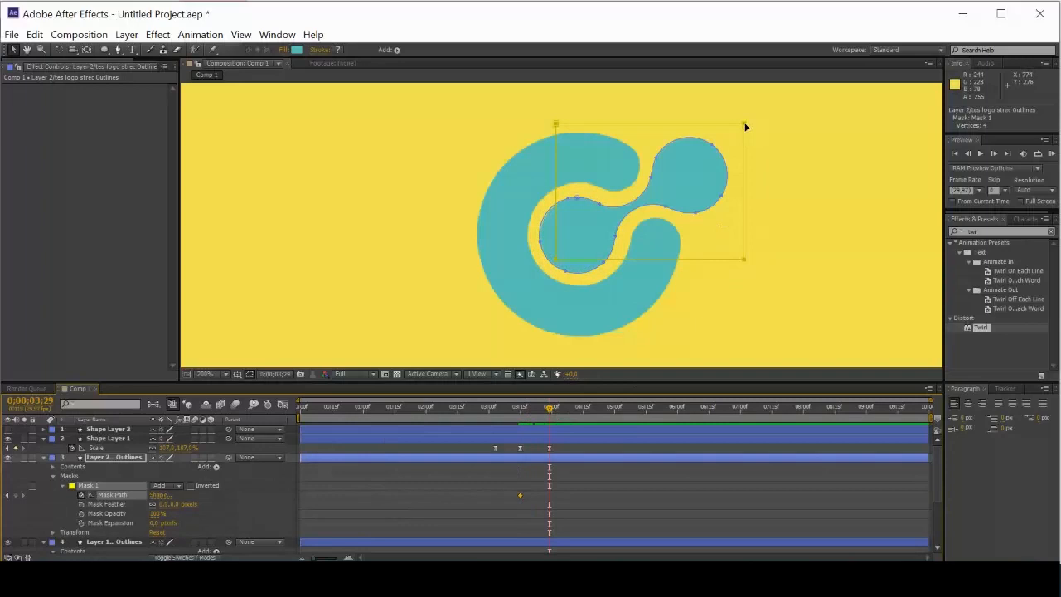
{"action": "left_click_drag", "start_coordinate": [745, 127], "coordinate": [688, 167]}
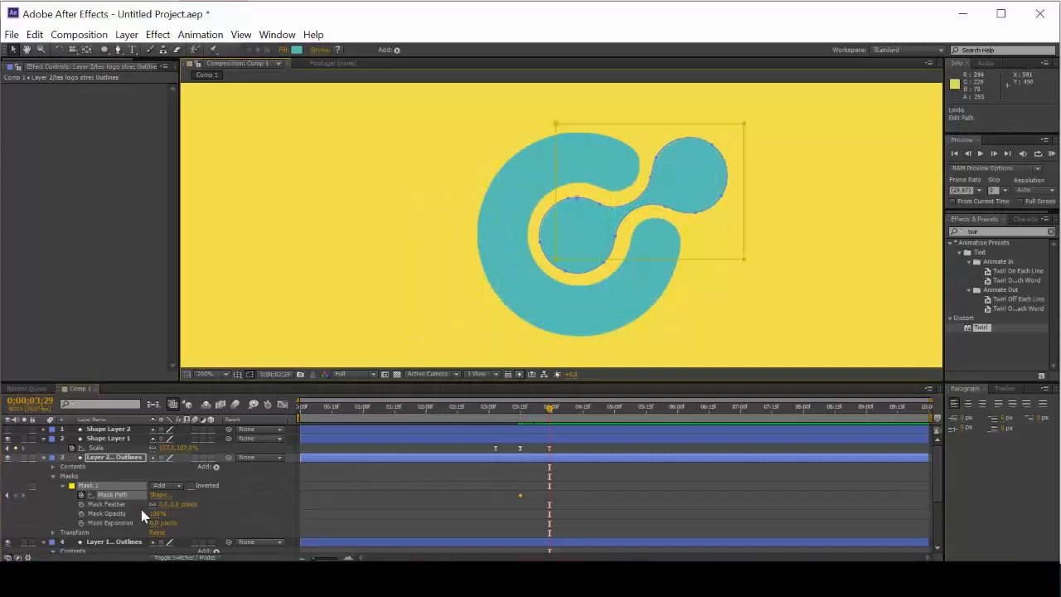
{"action": "left_click", "coordinate": [15, 495]}
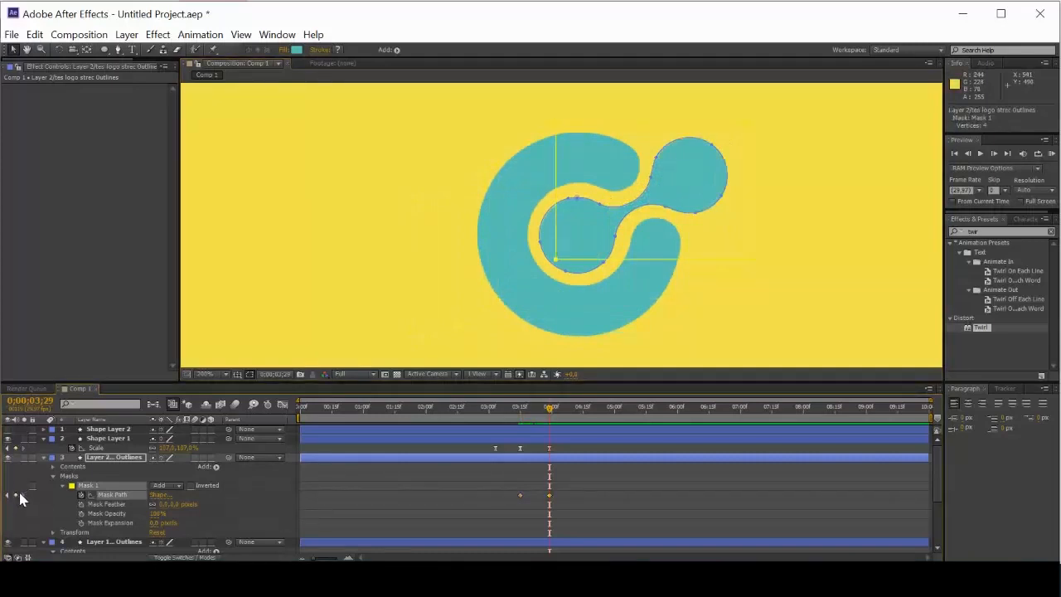
Step: At the 0;00;03;15 keyframe, move the mask down-left to exclude the outer circle and connector, and preview the reveal
{"action": "left_click", "coordinate": [8, 495]}
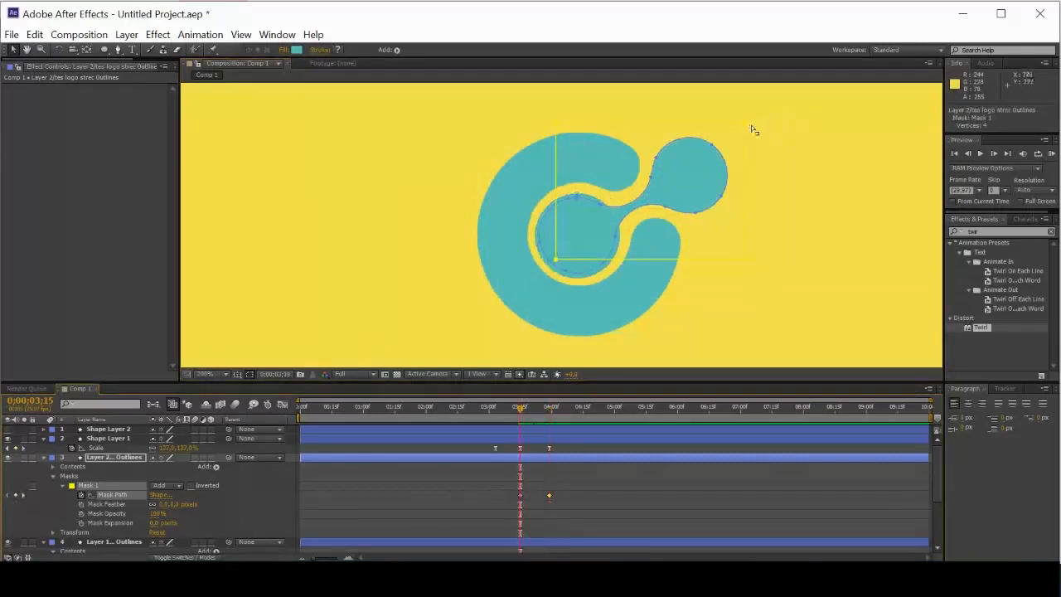
{"action": "left_click_drag", "start_coordinate": [744, 126], "coordinate": [583, 182]}
{"action": "key", "text": "space"}
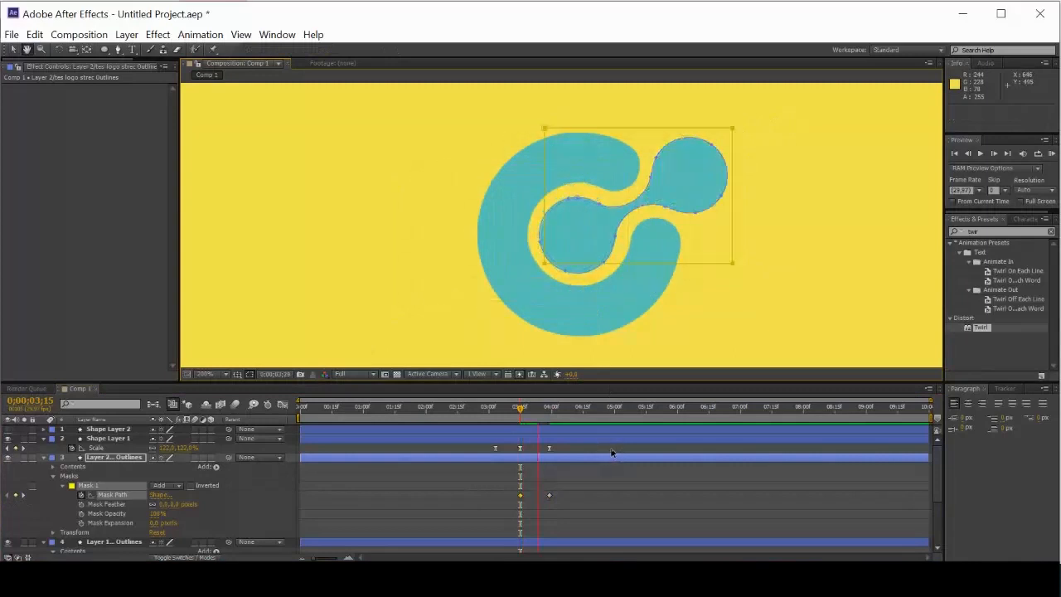
{"action": "left_click", "coordinate": [424, 237]}
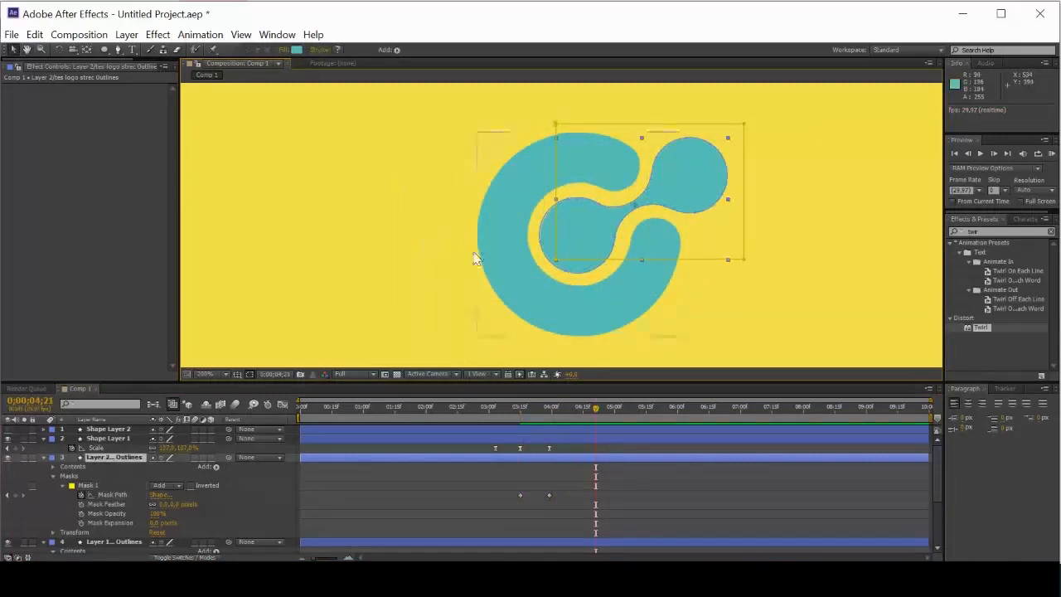
{"action": "left_click", "coordinate": [429, 248]}
Step: Move both Mask Path keyframes later together so the first aligns with the last Scale keyframe at 0;00;03;29
{"action": "left_click_drag", "start_coordinate": [602, 411], "coordinate": [549, 423]}
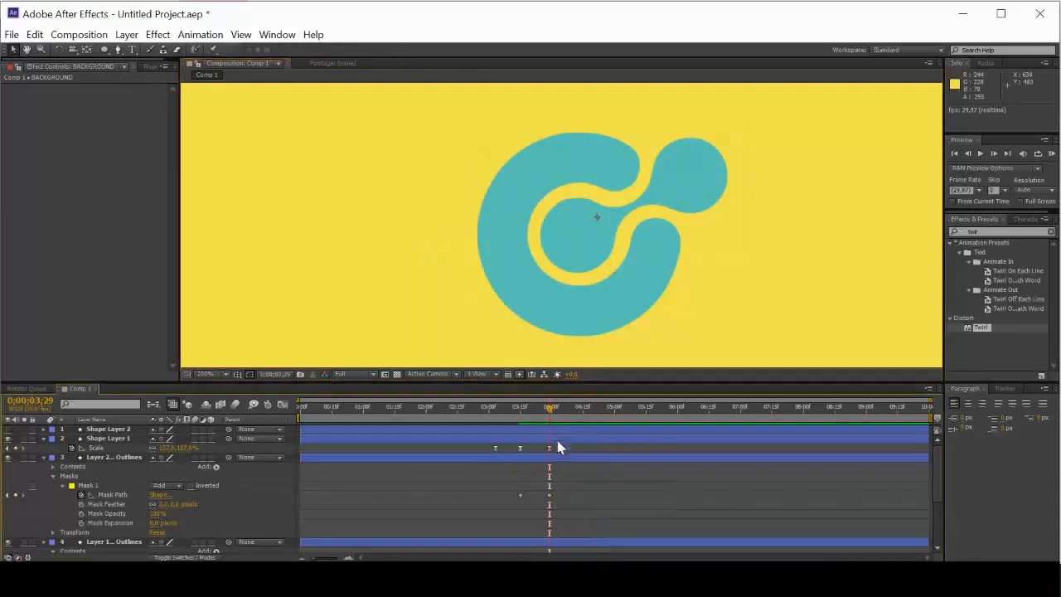
{"action": "left_click", "coordinate": [550, 448]}
{"action": "left_click_drag", "start_coordinate": [553, 491], "coordinate": [504, 513]}
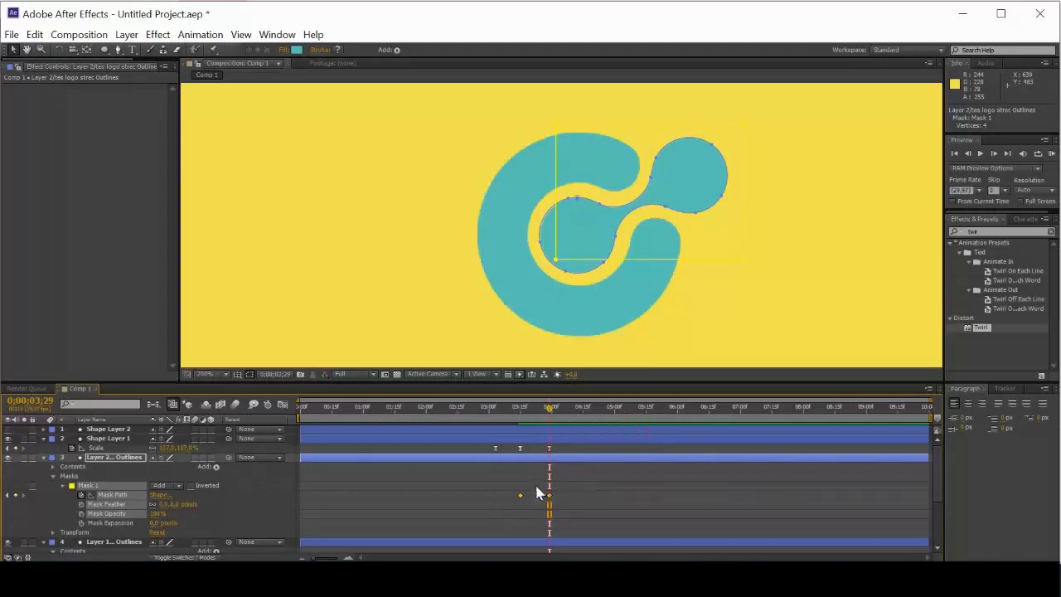
{"action": "left_click_drag", "start_coordinate": [522, 497], "coordinate": [548, 501]}
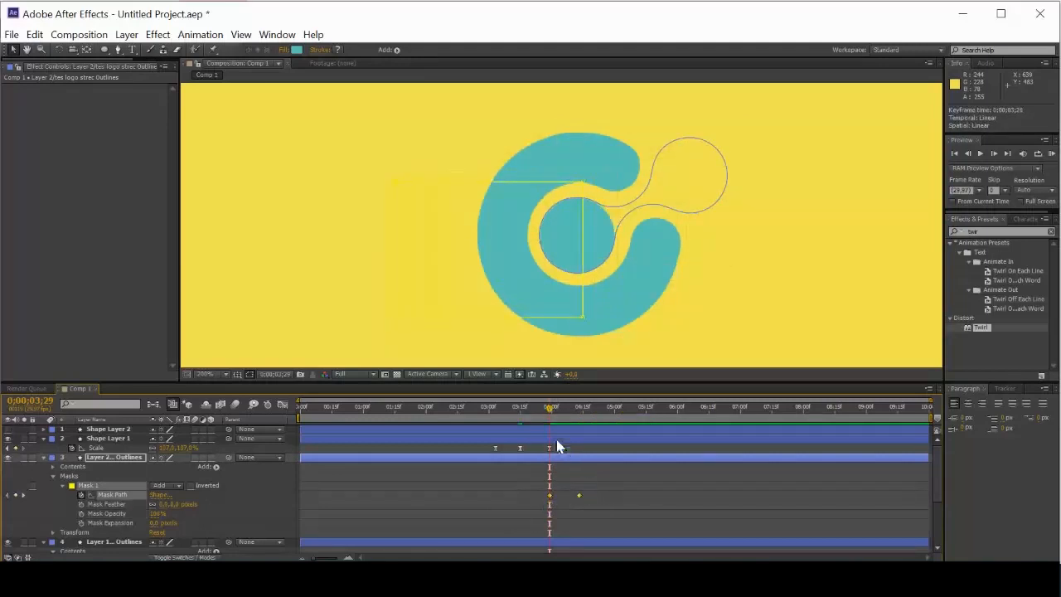
Step: At the 0;00;03;29 Mask Path keyframe, move the mask's upper-right vertex down-left into the C shape and preview the reveal
{"action": "left_click_drag", "start_coordinate": [553, 419], "coordinate": [533, 418]}
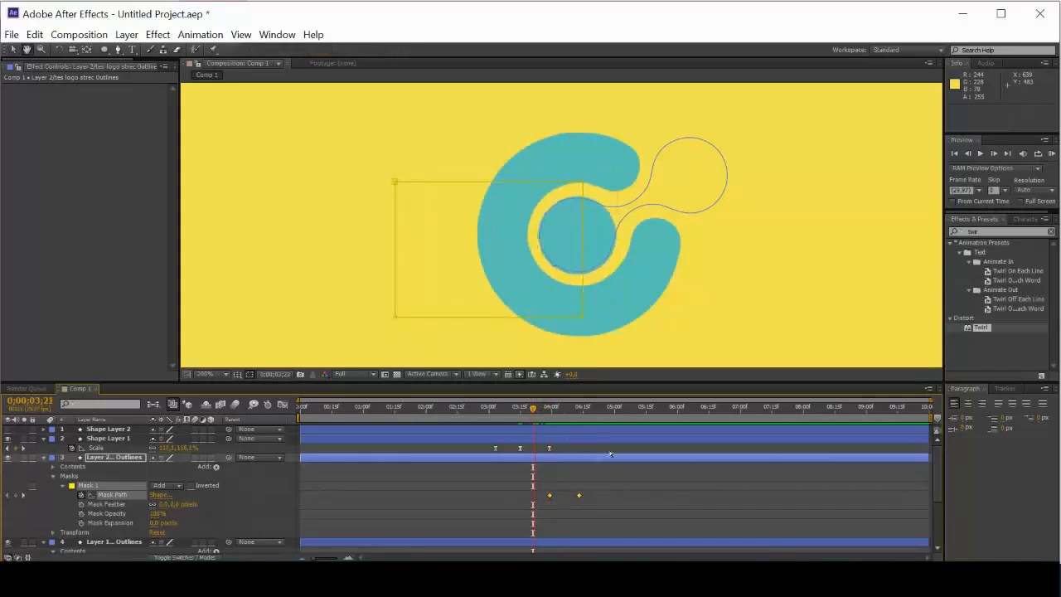
{"action": "left_click", "coordinate": [619, 406]}
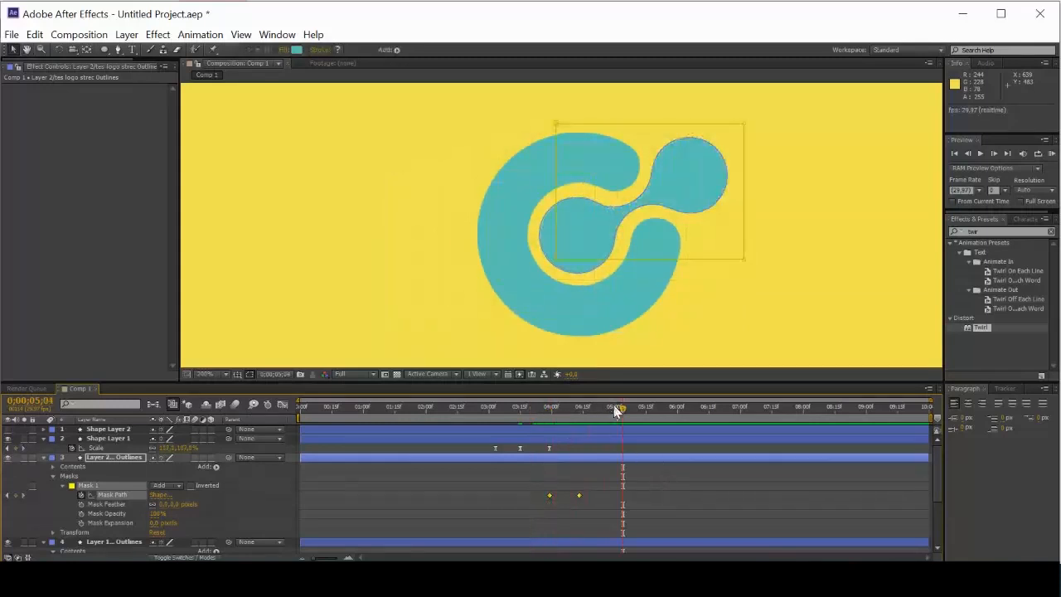
{"action": "left_click_drag", "start_coordinate": [585, 419], "coordinate": [513, 431]}
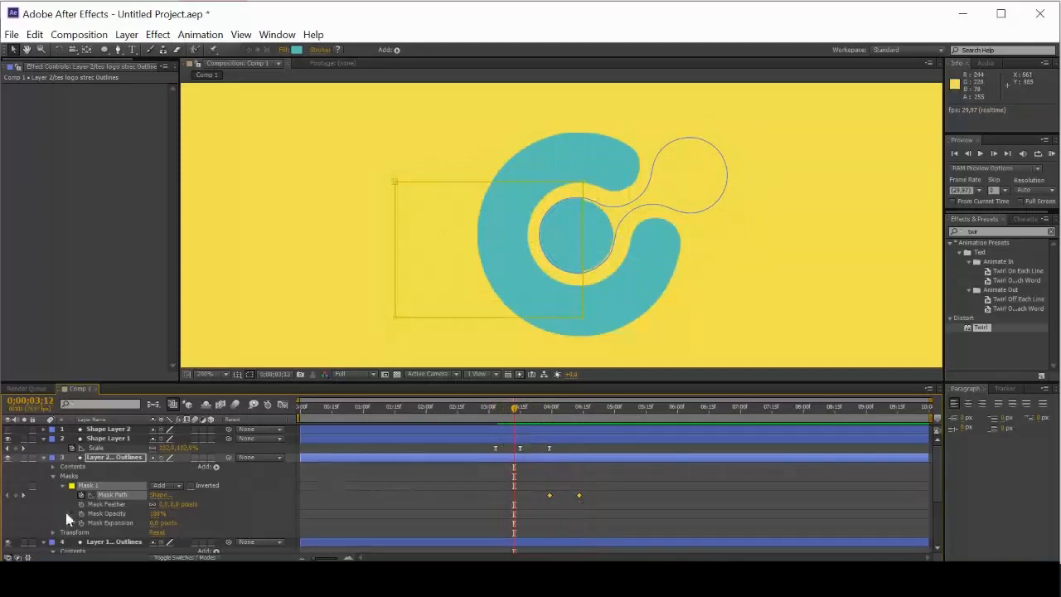
{"action": "left_click", "coordinate": [22, 494]}
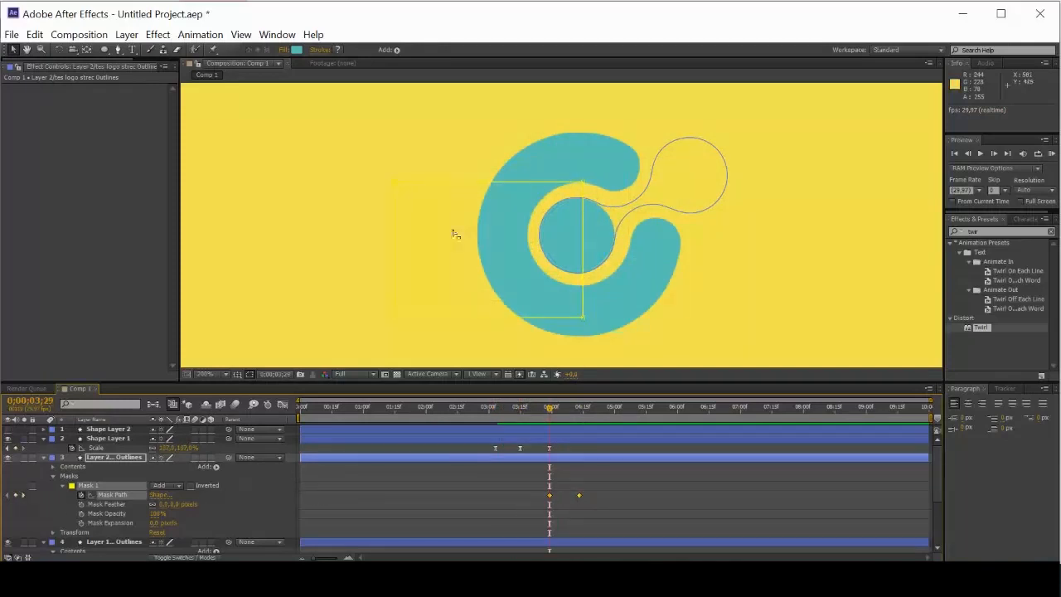
{"action": "left_click_drag", "start_coordinate": [583, 181], "coordinate": [513, 232]}
{"action": "key", "text": "ctrl+z"}
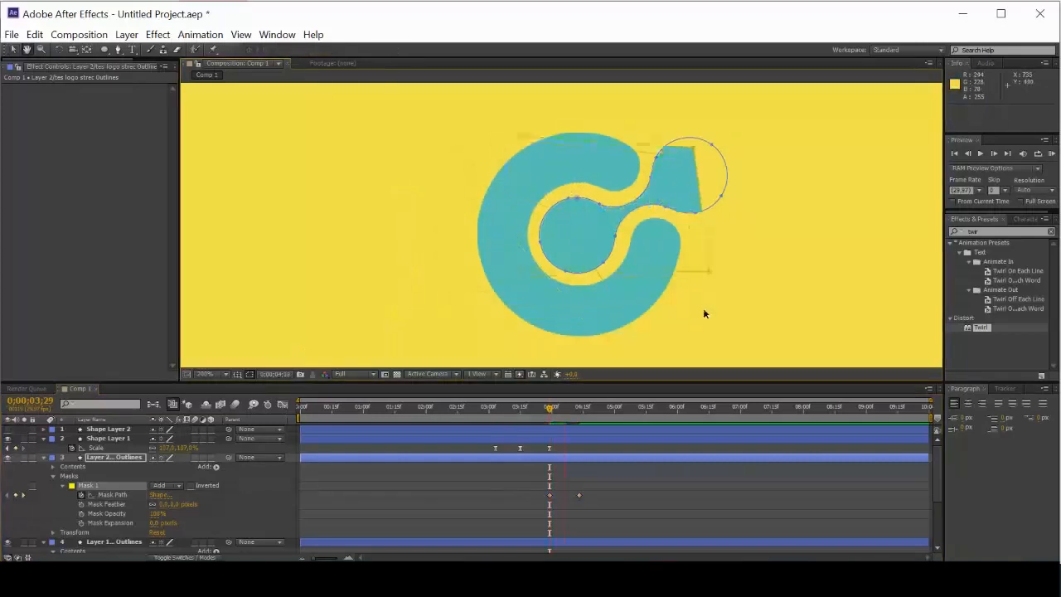
{"action": "key", "text": "space"}
{"action": "left_click_drag", "start_coordinate": [600, 413], "coordinate": [533, 419]}
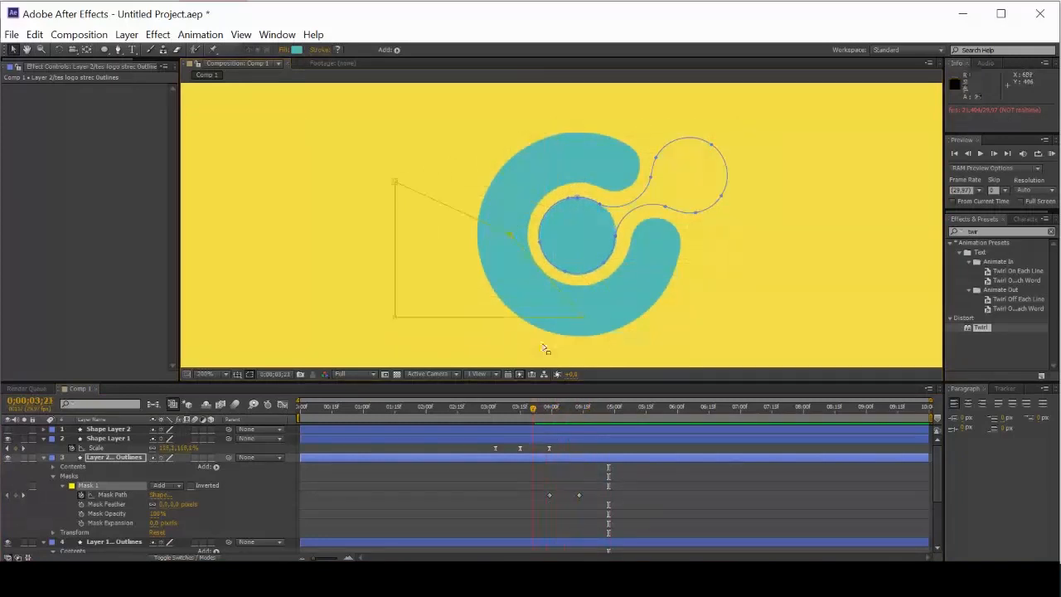
{"action": "left_click", "coordinate": [307, 263]}
{"action": "key", "text": "space"}
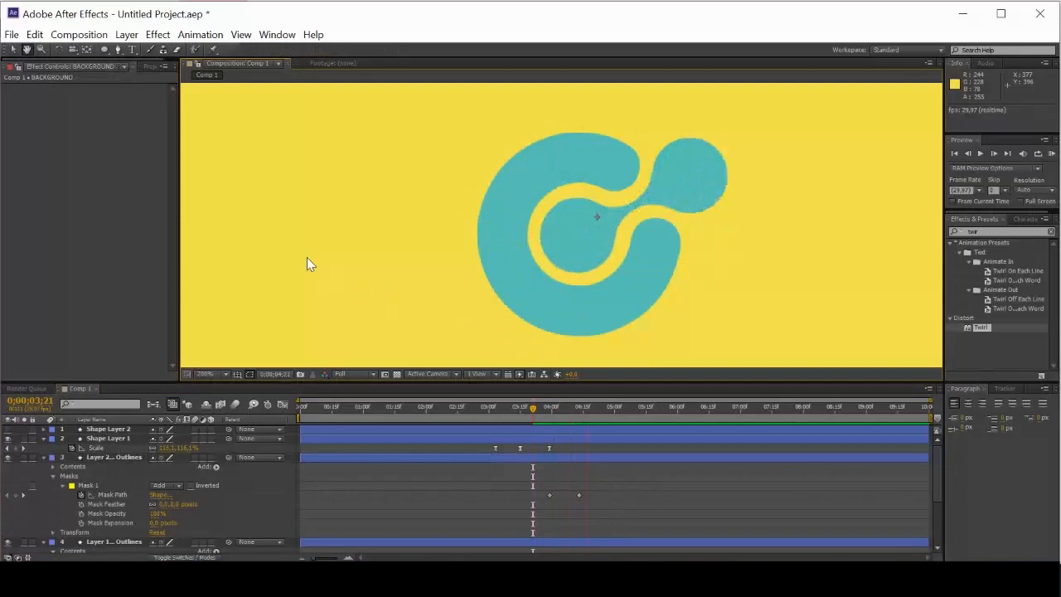
Step: Go to 0;00;04;07, where the connector is partly revealed, and make Shape Layer 2 visible
{"action": "left_click", "coordinate": [580, 404]}
{"action": "left_click_drag", "start_coordinate": [562, 423], "coordinate": [567, 462]}
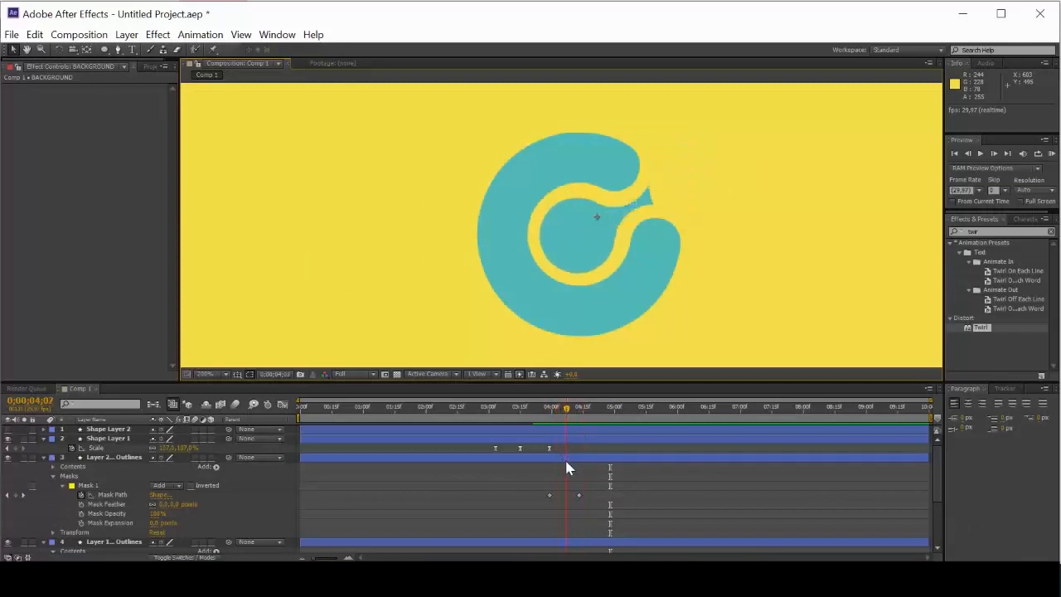
{"action": "left_click", "coordinate": [109, 430]}
{"action": "left_click", "coordinate": [8, 430]}
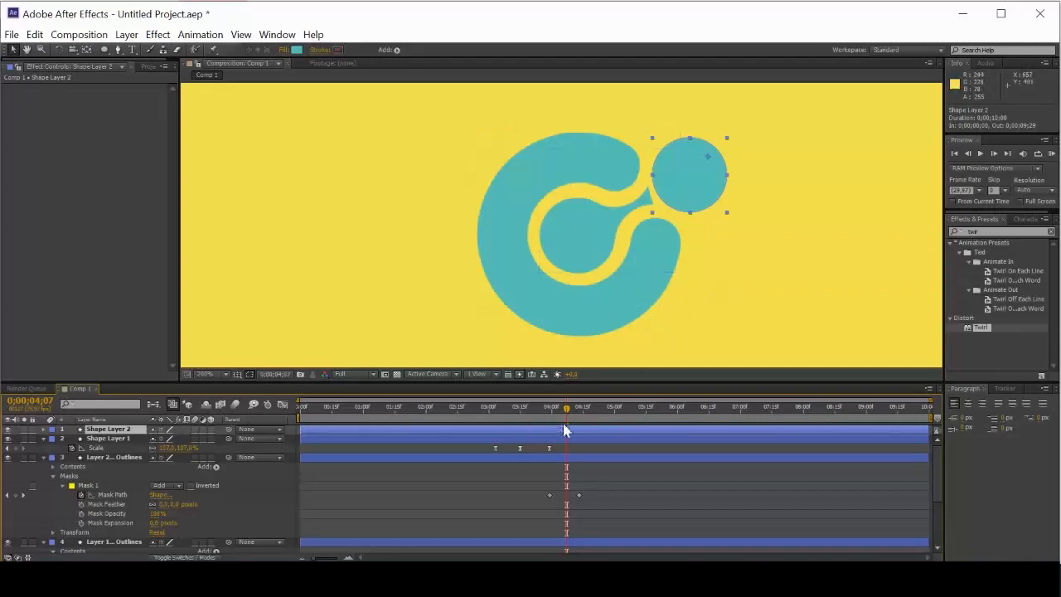
Step: Squash and rotate Shape Layer 2's circle into a tilted ellipse and move it over the inner circle
{"action": "mouse_move", "coordinate": [568, 415]}
{"action": "left_mouse_down"}
{"action": "mouse_move", "coordinate": [582, 415]}
{"action": "mouse_move", "coordinate": [567, 430]}
{"action": "left_mouse_up"}
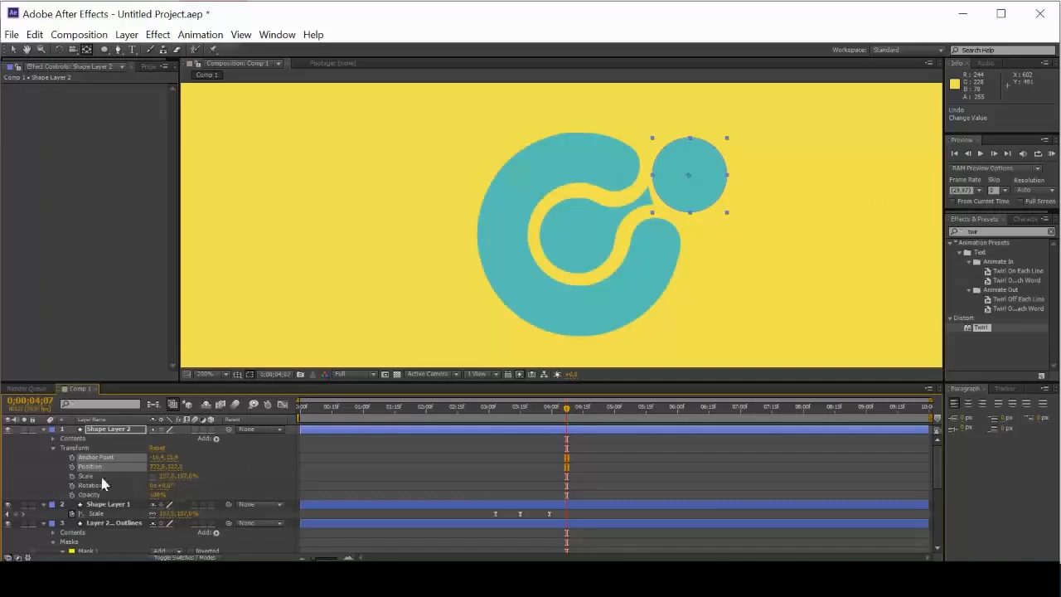
{"action": "left_click_drag", "start_coordinate": [190, 482], "coordinate": [147, 487]}
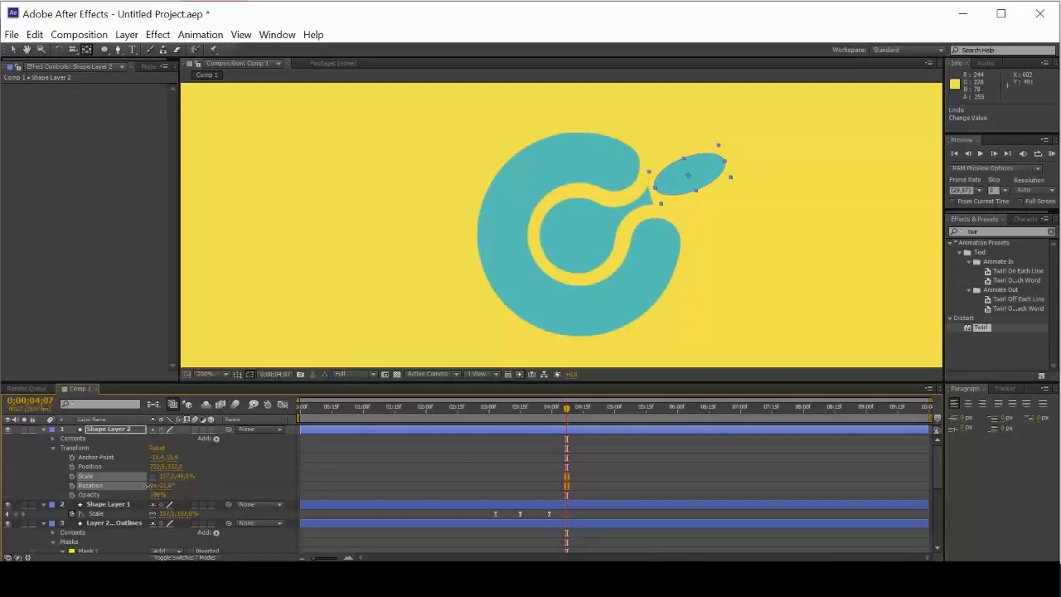
{"action": "mouse_move", "coordinate": [156, 467]}
{"action": "left_mouse_down"}
{"action": "mouse_move", "coordinate": [125, 476]}
{"action": "mouse_move", "coordinate": [178, 466]}
{"action": "mouse_move", "coordinate": [164, 473]}
{"action": "mouse_move", "coordinate": [172, 478]}
{"action": "mouse_move", "coordinate": [164, 467]}
{"action": "left_mouse_up"}
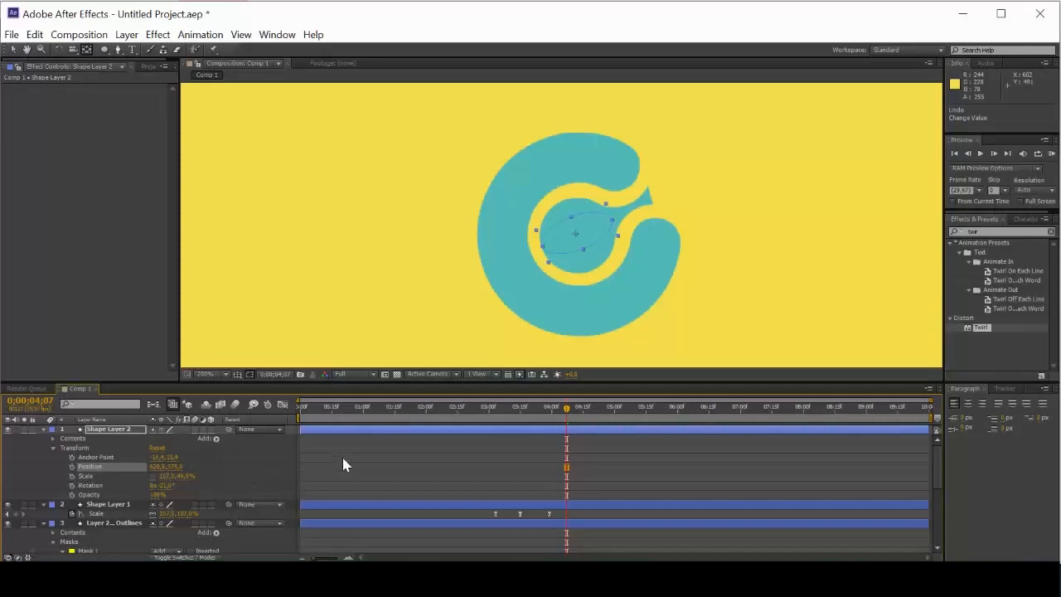
Step: Add a Scale keyframe of 0% to Shape Layer 2 and move it to 0;00;03;29
{"action": "left_click", "coordinate": [72, 476]}
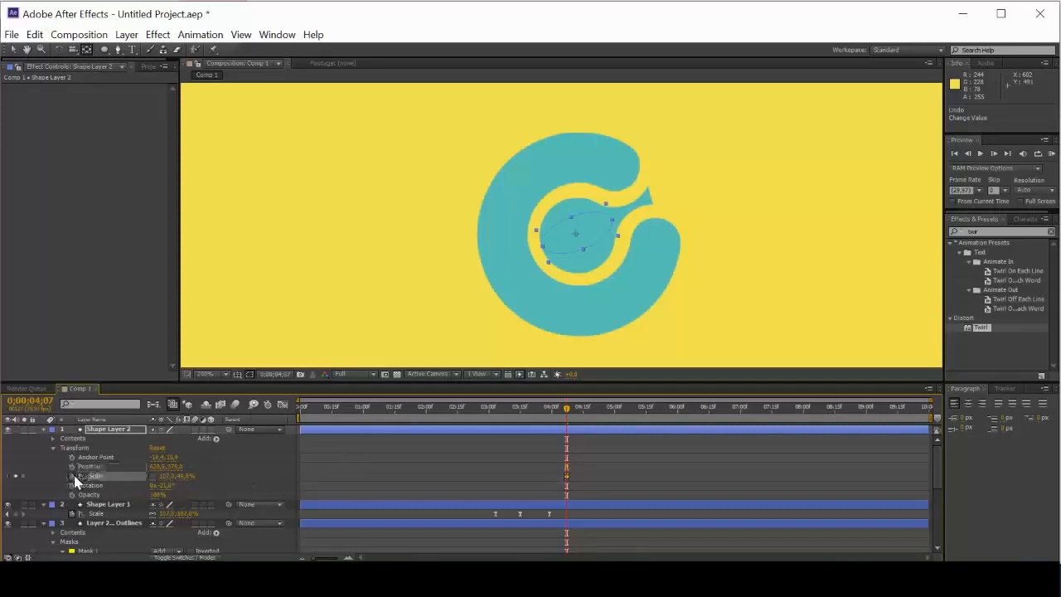
{"action": "left_click", "coordinate": [173, 477]}
{"action": "type", "text": "6"}
{"action": "key", "text": "Return"}
{"action": "left_click_drag", "start_coordinate": [566, 409], "coordinate": [564, 412]}
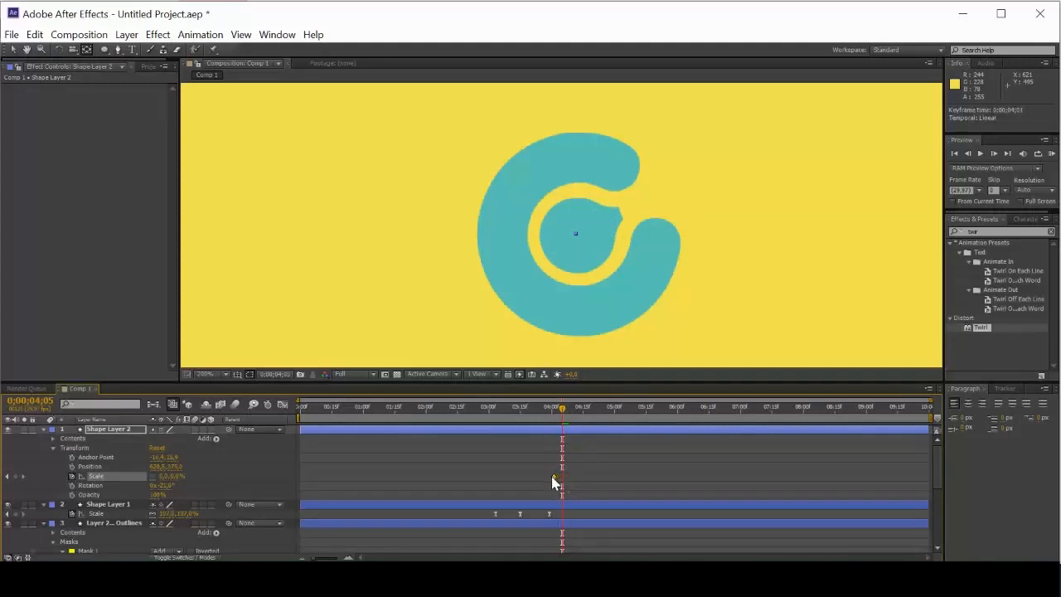
{"action": "left_click_drag", "start_coordinate": [564, 412], "coordinate": [550, 416]}
{"action": "left_click_drag", "start_coordinate": [562, 460], "coordinate": [553, 460]}
Step: At 0;00;04;15, set a Scale keyframe of 107% in both dimensions on Shape Layer 2
{"action": "left_click_drag", "start_coordinate": [548, 412], "coordinate": [583, 417]}
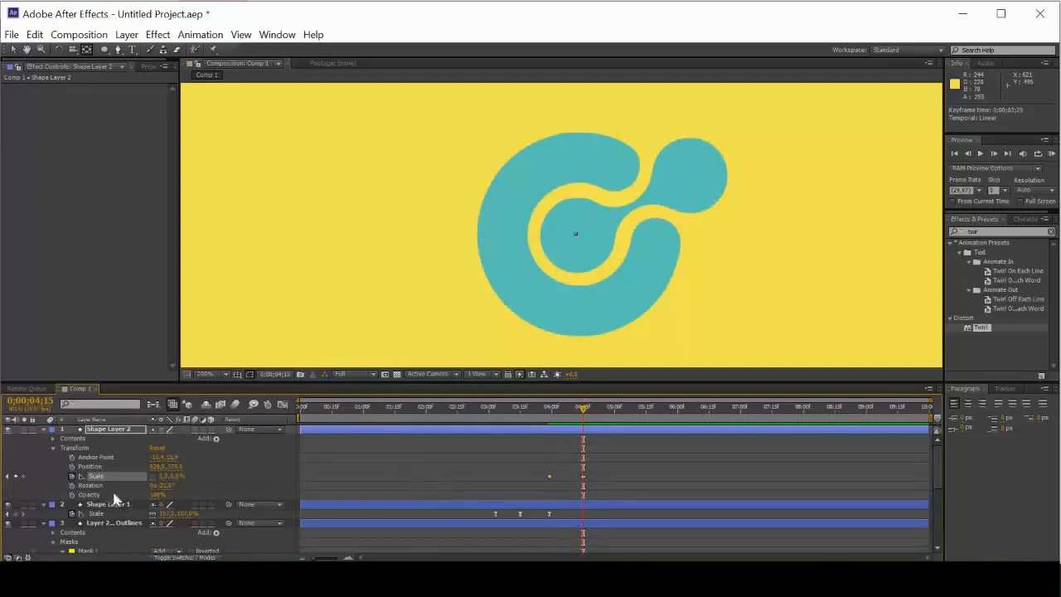
{"action": "left_click", "coordinate": [176, 479]}
{"action": "left_click", "coordinate": [166, 475]}
{"action": "key", "text": "Return"}
Step: Add a Position keyframe to Shape Layer 2 at 0;00;04;15 and move its circle over the logo's outer circle
{"action": "left_click", "coordinate": [72, 467]}
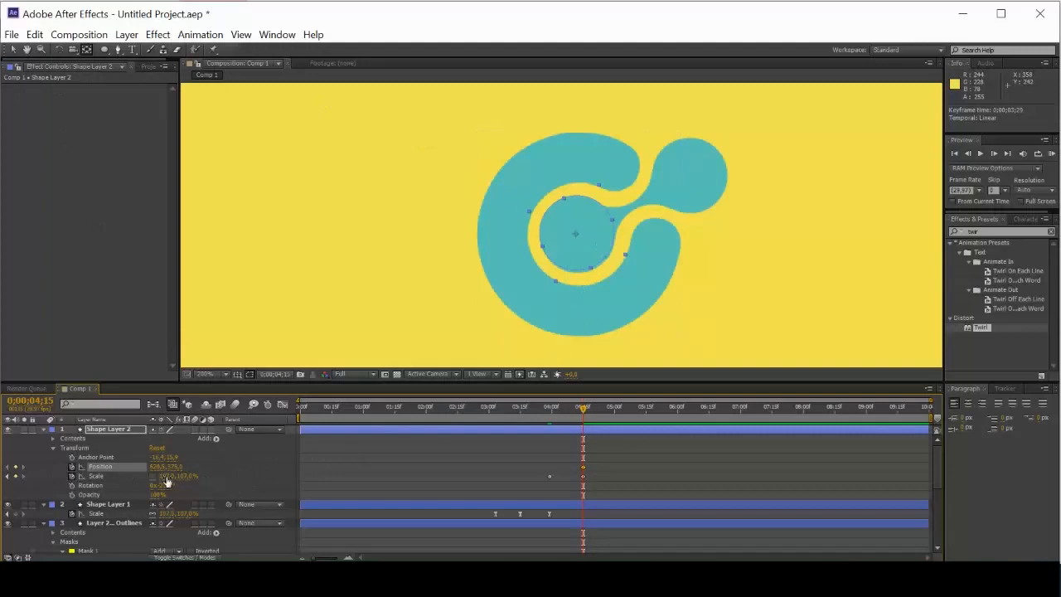
{"action": "mouse_move", "coordinate": [157, 466]}
{"action": "left_mouse_down"}
{"action": "mouse_move", "coordinate": [202, 457]}
{"action": "mouse_move", "coordinate": [154, 465]}
{"action": "left_mouse_up"}
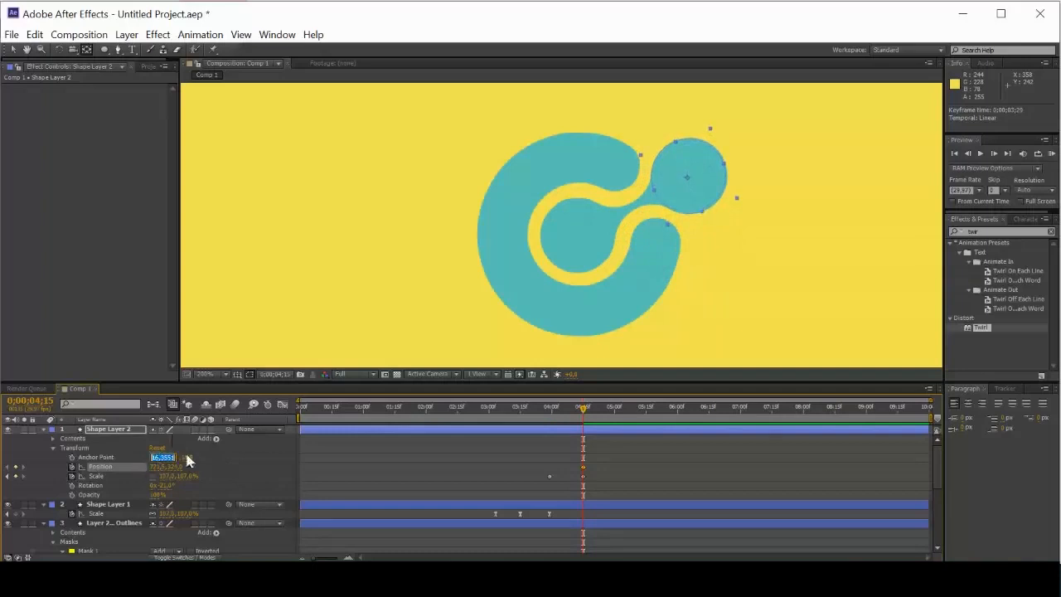
{"action": "left_click", "coordinate": [175, 479]}
{"action": "left_click", "coordinate": [152, 468]}
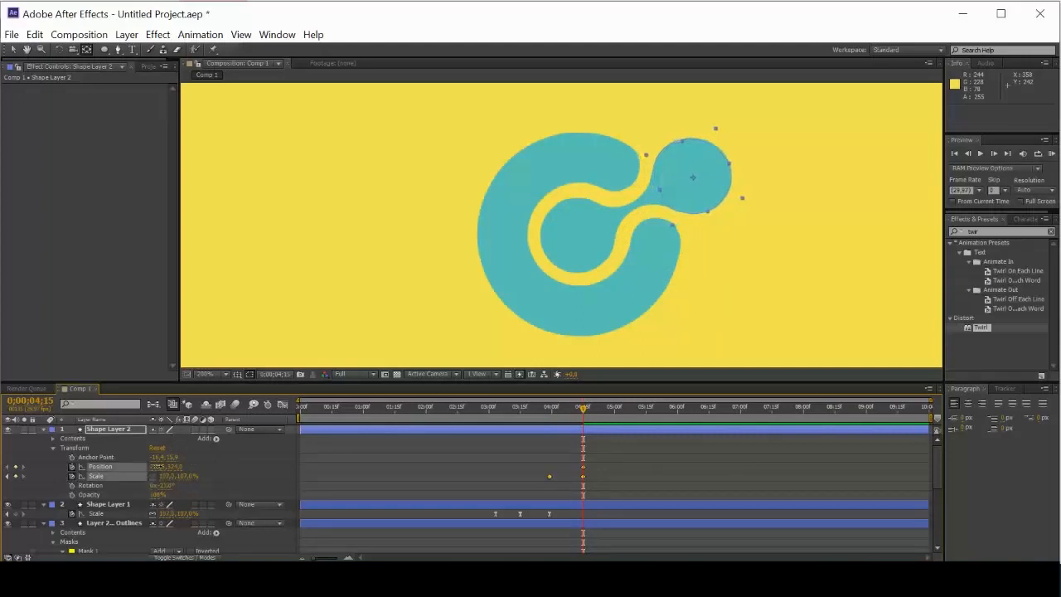
Step: Add a Position keyframe to Shape Layer 2 at 0;00;03;29 and place its anchor point near the inner circle's centre
{"action": "left_click", "coordinate": [9, 477]}
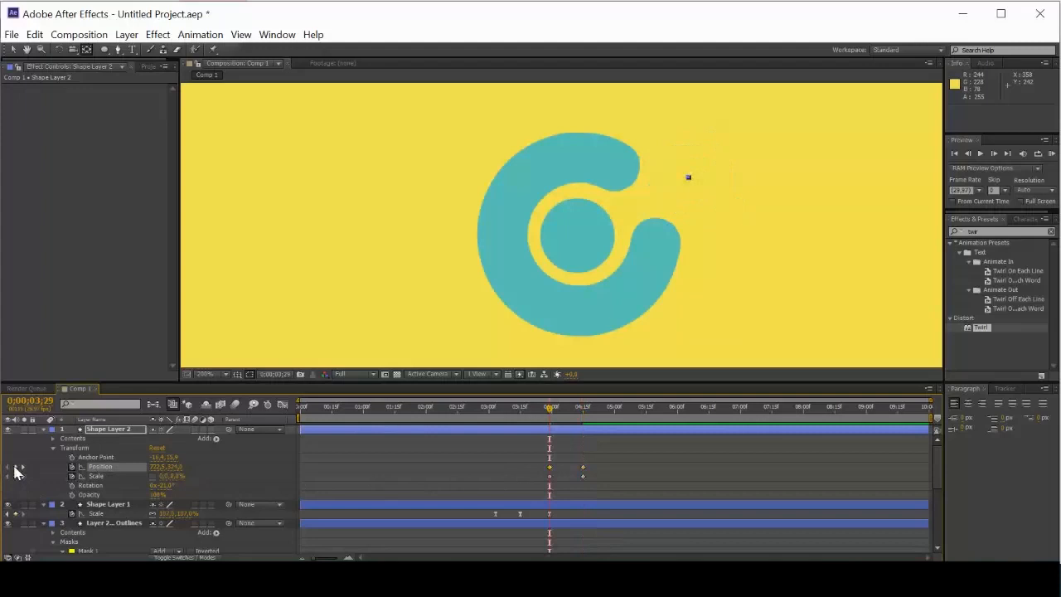
{"action": "left_click_drag", "start_coordinate": [157, 467], "coordinate": [89, 494]}
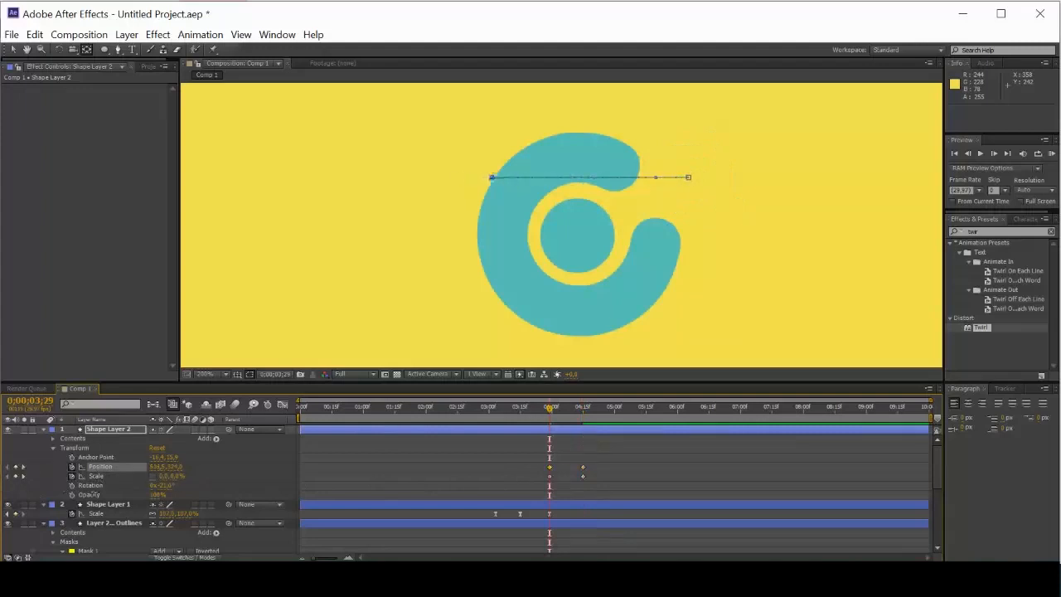
{"action": "left_click_drag", "start_coordinate": [172, 466], "coordinate": [224, 464]}
{"action": "mouse_move", "coordinate": [153, 467]}
{"action": "left_mouse_down"}
{"action": "mouse_move", "coordinate": [193, 470]}
{"action": "mouse_move", "coordinate": [155, 469]}
{"action": "left_mouse_up"}
{"action": "left_click_drag", "start_coordinate": [588, 225], "coordinate": [578, 232]}
{"action": "mouse_move", "coordinate": [162, 469]}
{"action": "left_mouse_down"}
{"action": "mouse_move", "coordinate": [151, 468]}
{"action": "mouse_move", "coordinate": [176, 470]}
{"action": "mouse_move", "coordinate": [153, 466]}
{"action": "left_mouse_up"}
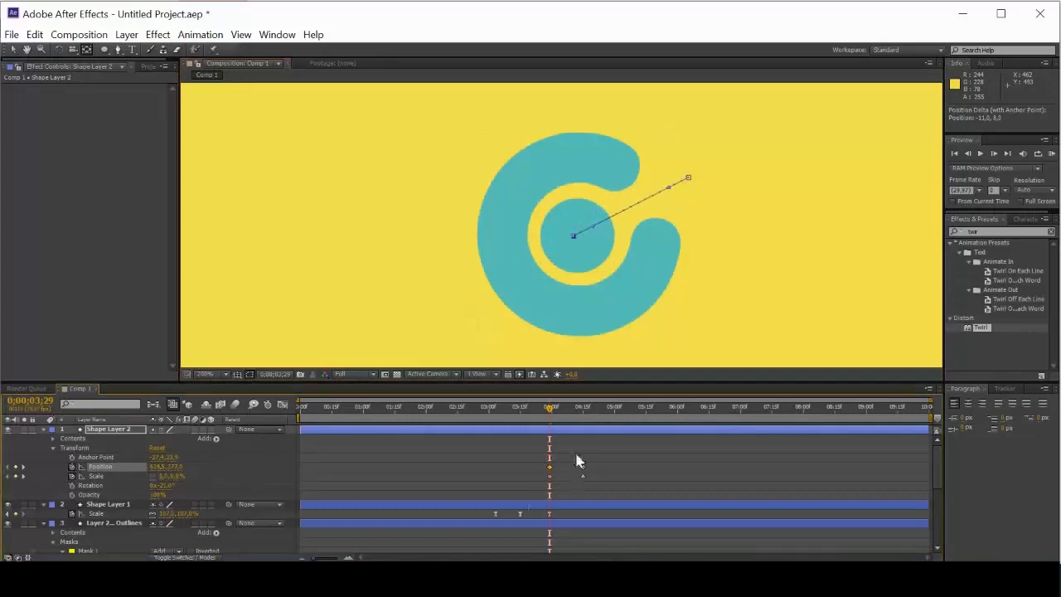
Step: At the 0;00;04;15 Position keyframe, realign Shape Layer 2's circle with the logo's outer circle
{"action": "left_click_drag", "start_coordinate": [547, 407], "coordinate": [593, 410]}
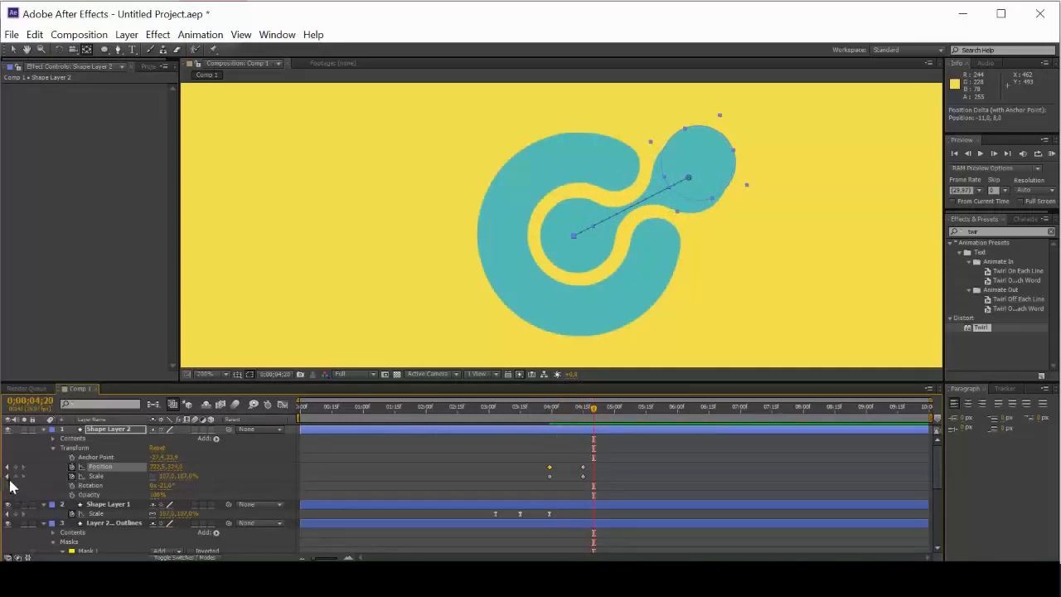
{"action": "left_click", "coordinate": [9, 477]}
{"action": "left_click_drag", "start_coordinate": [174, 467], "coordinate": [615, 499]}
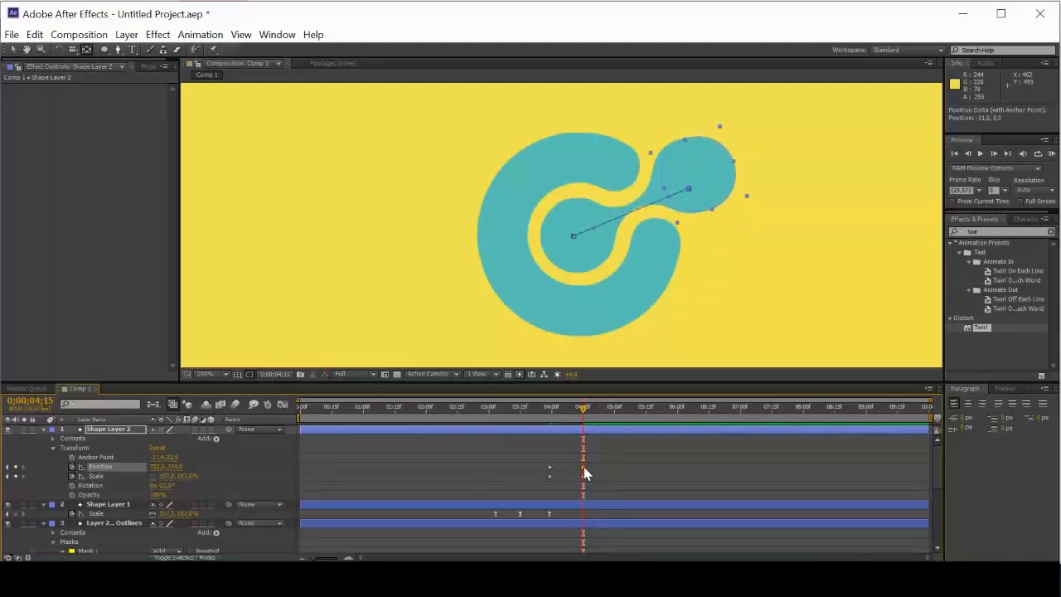
{"action": "mouse_move", "coordinate": [160, 472]}
{"action": "left_mouse_down"}
{"action": "mouse_move", "coordinate": [147, 473]}
{"action": "mouse_move", "coordinate": [171, 472]}
{"action": "left_mouse_up"}
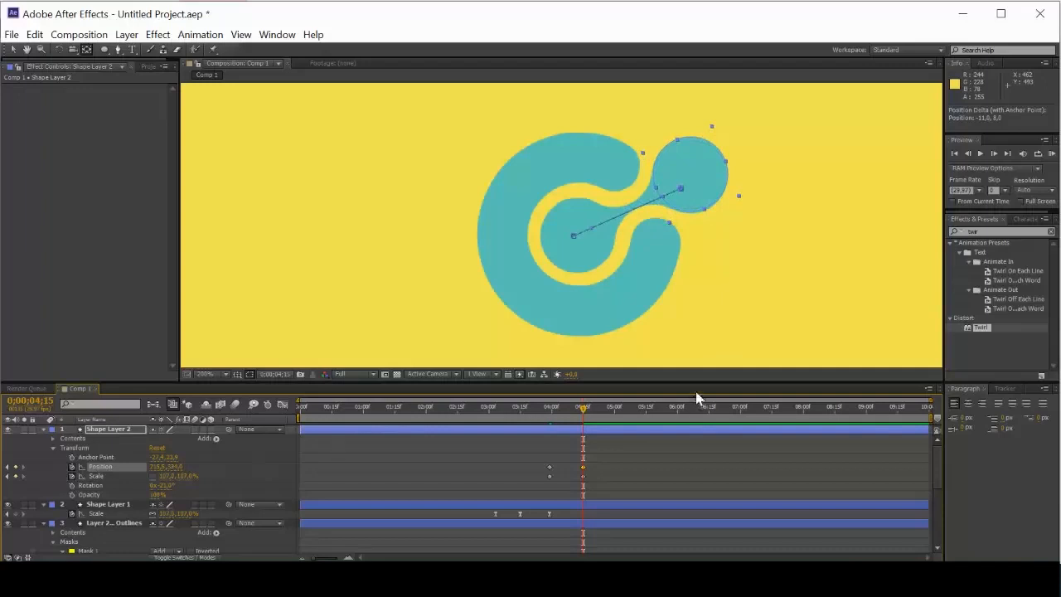
Step: At 0;00;04;07, add a Scale keyframe to Shape Layer 2 that flattens it to 11.5% vertically within the connector
{"action": "mouse_move", "coordinate": [582, 416]}
{"action": "left_mouse_down"}
{"action": "mouse_move", "coordinate": [550, 417]}
{"action": "mouse_move", "coordinate": [587, 419]}
{"action": "mouse_move", "coordinate": [566, 424]}
{"action": "left_mouse_up"}
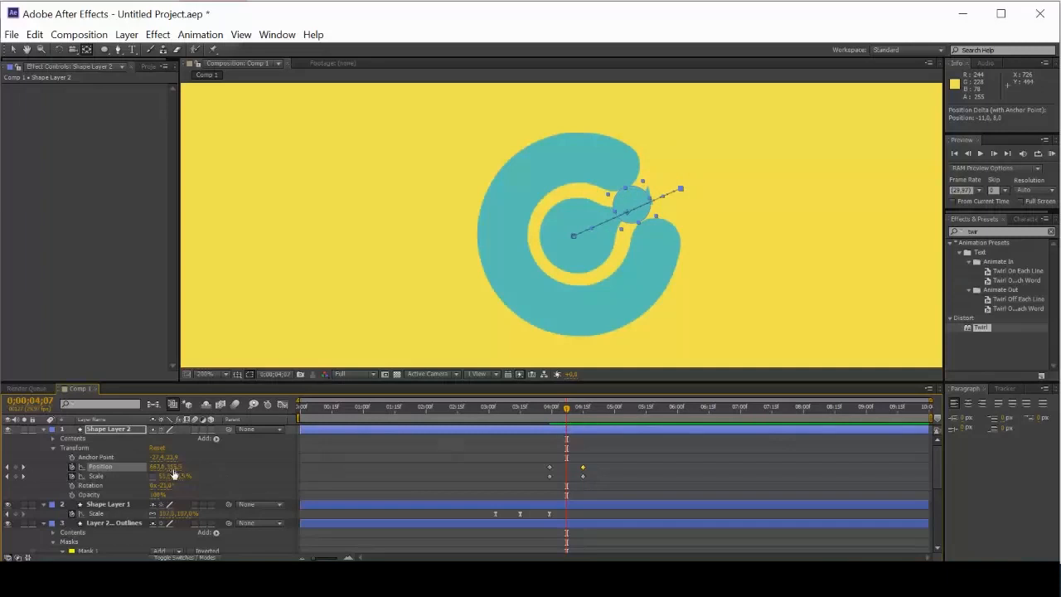
{"action": "left_click_drag", "start_coordinate": [165, 477], "coordinate": [150, 478]}
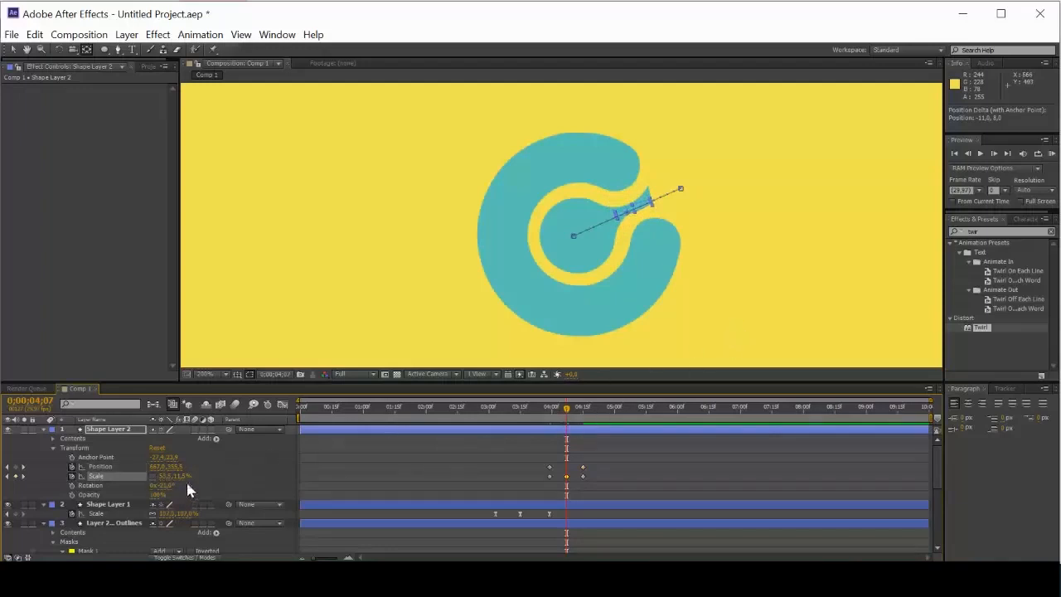
{"action": "left_click", "coordinate": [762, 265]}
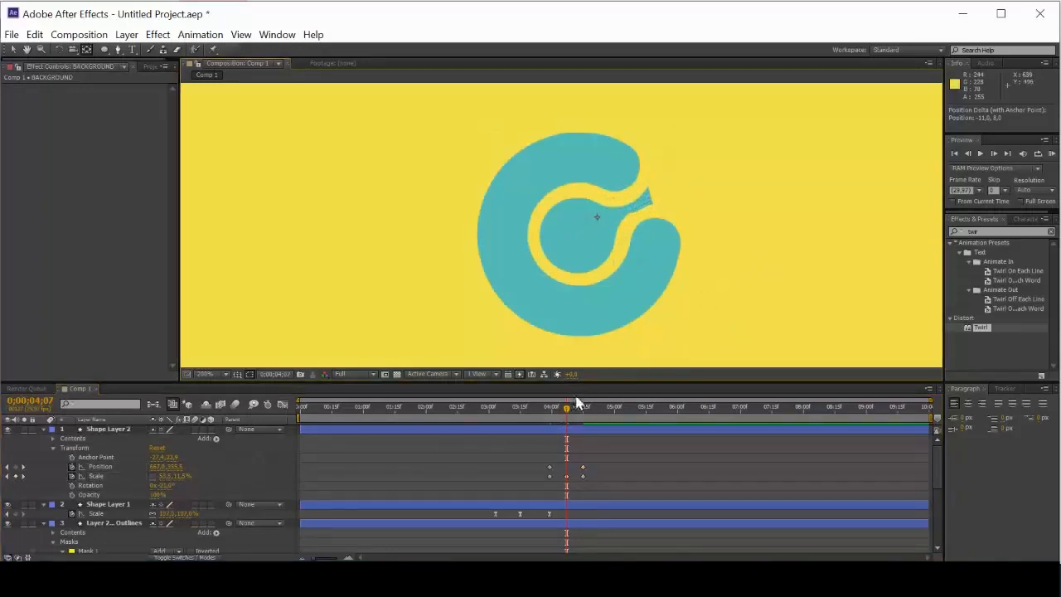
Step: Add an intermediate Position keyframe to Shape Layer 2 closer to the inner circle, and move it to 0;00;04;07
{"action": "mouse_move", "coordinate": [567, 410]}
{"action": "left_mouse_down"}
{"action": "mouse_move", "coordinate": [585, 414]}
{"action": "mouse_move", "coordinate": [552, 419]}
{"action": "mouse_move", "coordinate": [562, 421]}
{"action": "left_mouse_up"}
{"action": "left_click_drag", "start_coordinate": [155, 467], "coordinate": [179, 468]}
{"action": "mouse_move", "coordinate": [564, 407]}
{"action": "left_mouse_down"}
{"action": "mouse_move", "coordinate": [578, 416]}
{"action": "mouse_move", "coordinate": [572, 408]}
{"action": "left_mouse_up"}
{"action": "left_click_drag", "start_coordinate": [565, 468], "coordinate": [568, 468]}
{"action": "mouse_move", "coordinate": [573, 410]}
{"action": "left_mouse_down"}
{"action": "mouse_move", "coordinate": [578, 419]}
{"action": "mouse_move", "coordinate": [565, 422]}
{"action": "mouse_move", "coordinate": [574, 433]}
{"action": "mouse_move", "coordinate": [581, 425]}
{"action": "left_mouse_up"}
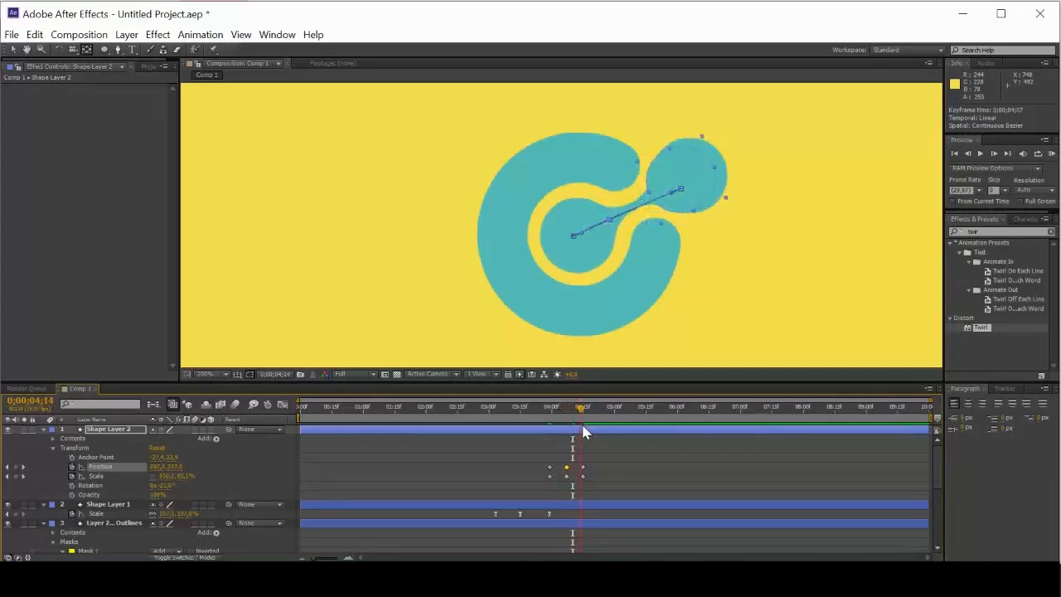
Step: Move only the last Mask Path keyframe of the two-circle layer to 0;00;04;15, aligned with Shape Layer 2's last keyframes
{"action": "scroll", "coordinate": [613, 474], "scroll_direction": "down", "scroll_amount": 2}
{"action": "left_click", "coordinate": [125, 504]}
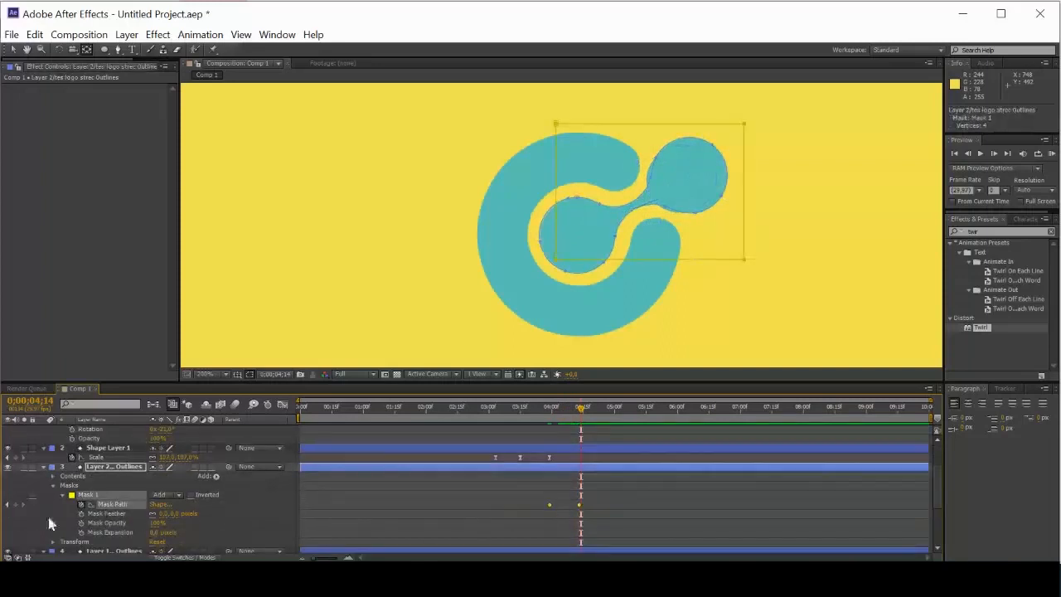
{"action": "left_click", "coordinate": [7, 504]}
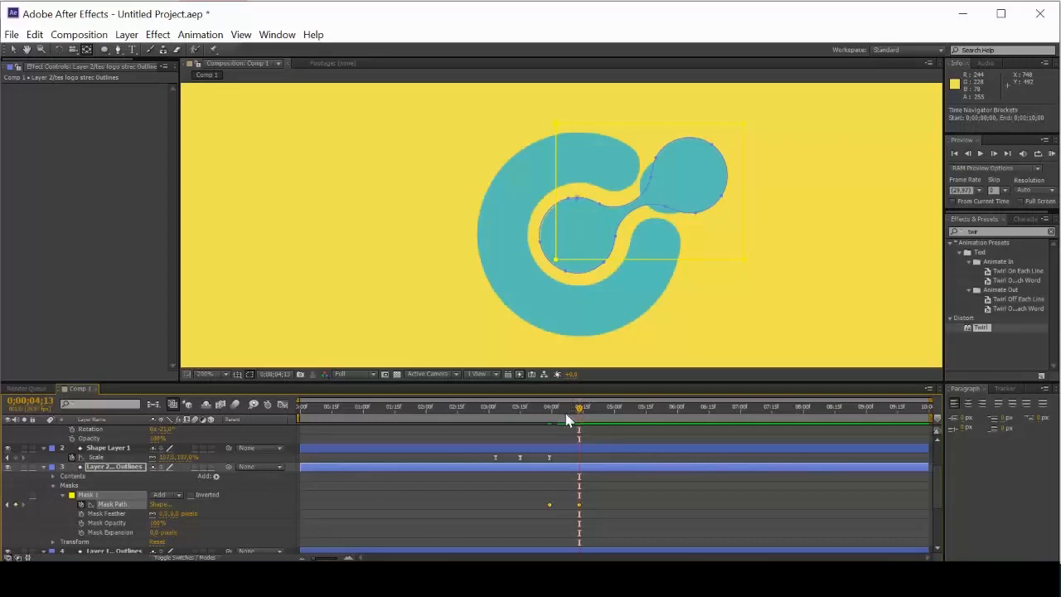
{"action": "scroll", "coordinate": [603, 446], "scroll_direction": "up", "scroll_amount": 1}
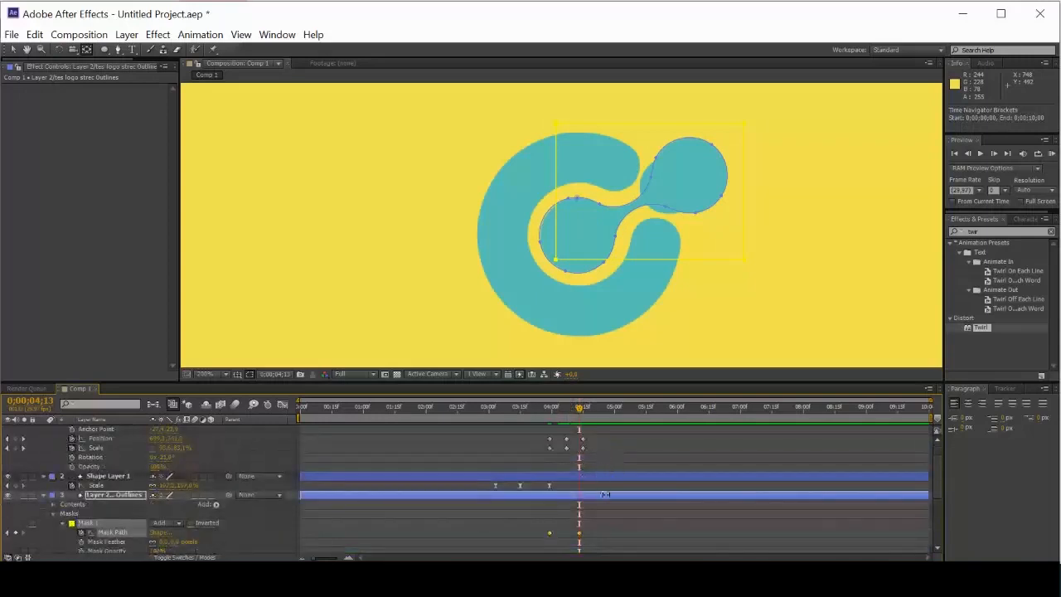
{"action": "left_click_drag", "start_coordinate": [578, 541], "coordinate": [585, 541]}
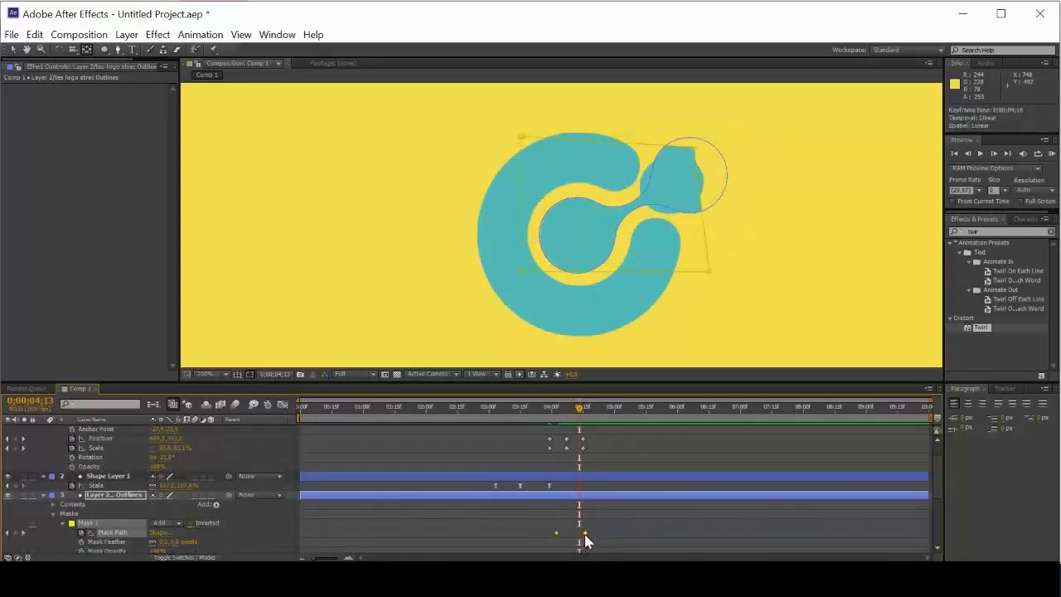
{"action": "key", "text": "ctrl+z"}
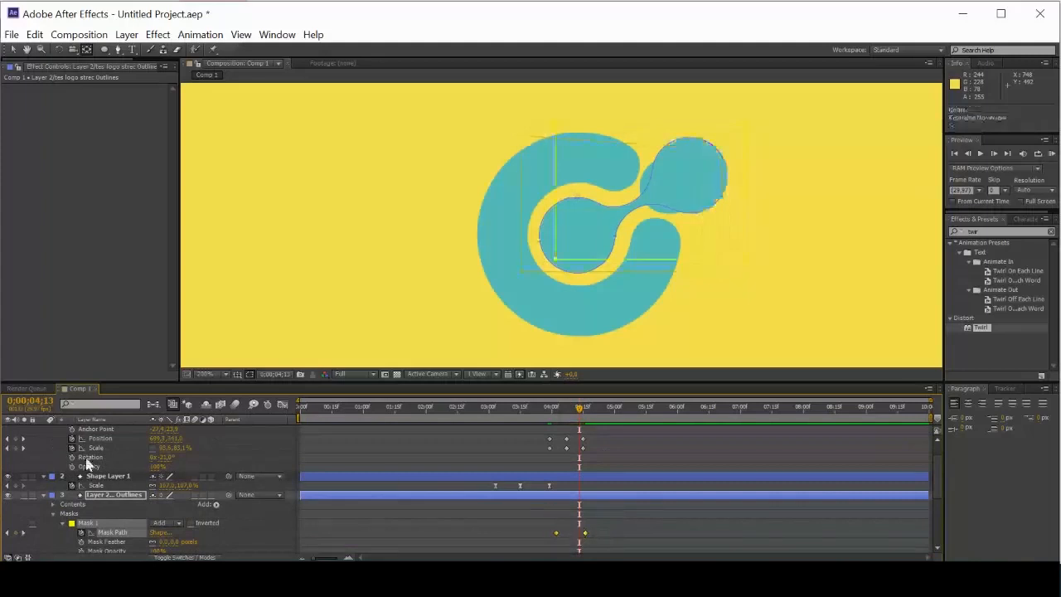
{"action": "left_click", "coordinate": [24, 447]}
{"action": "left_click_drag", "start_coordinate": [579, 534], "coordinate": [582, 538]}
{"action": "key", "text": "ctrl+z"}
{"action": "left_click", "coordinate": [623, 524]}
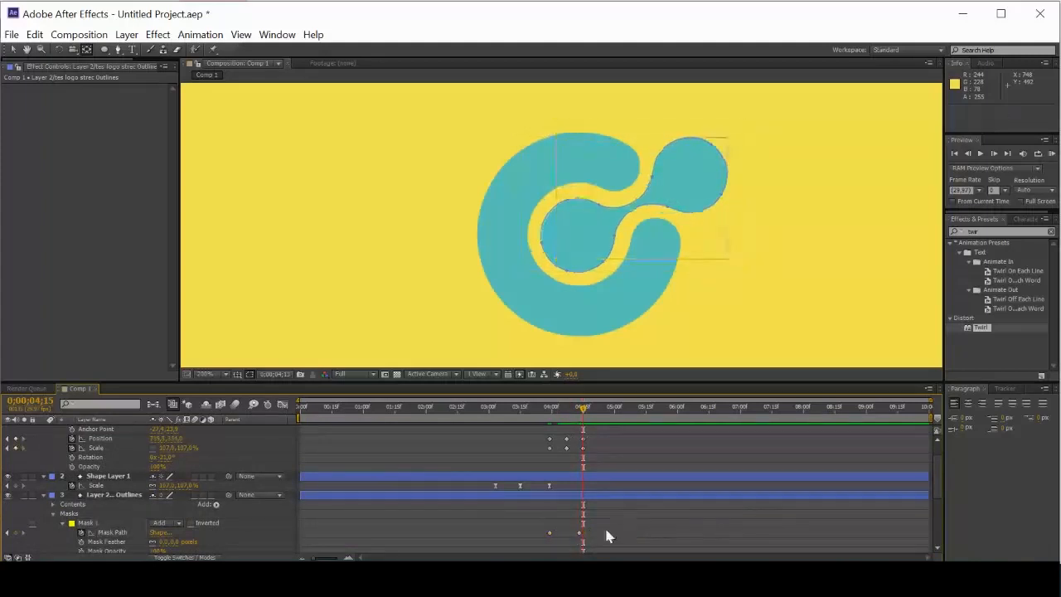
{"action": "left_click", "coordinate": [579, 533]}
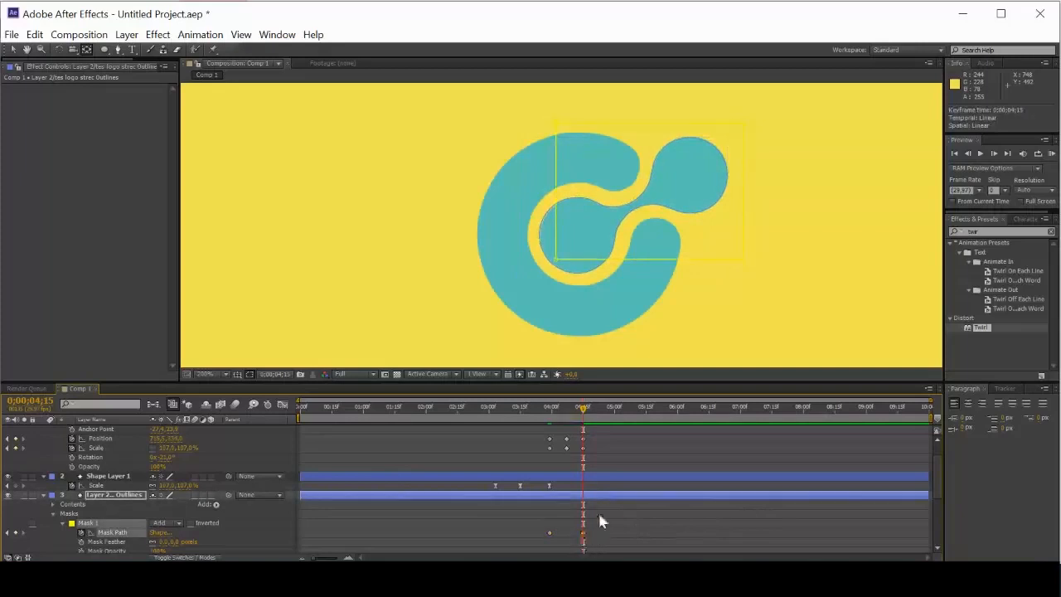
Step: At 0;00;04;09, pull the upper-right vertex of Mask 1 on the two-circle layer down inside the small moving circle
{"action": "left_click_drag", "start_coordinate": [583, 408], "coordinate": [570, 414]}
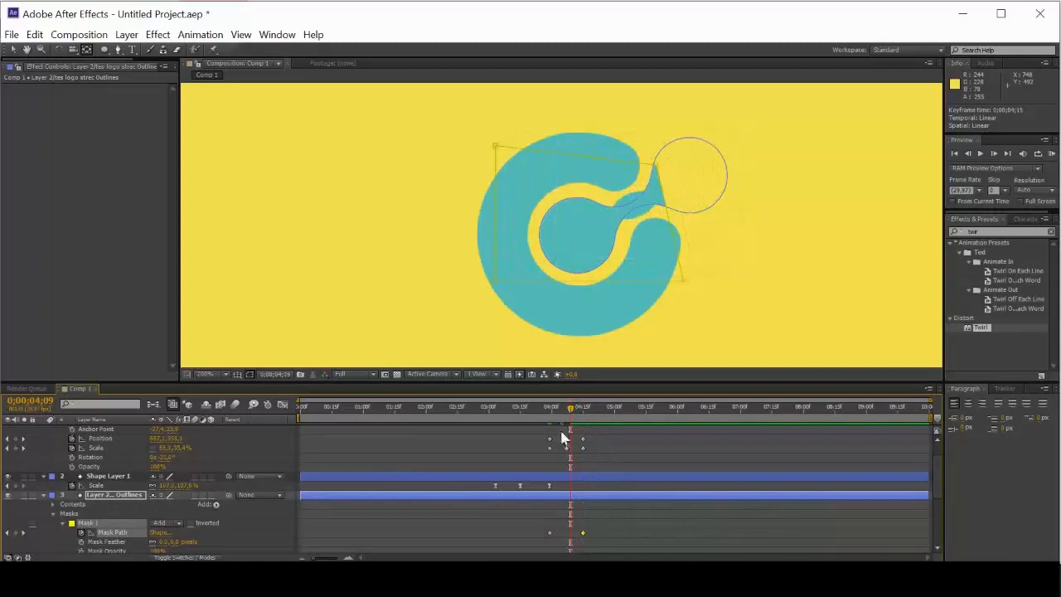
{"action": "left_click", "coordinate": [660, 171]}
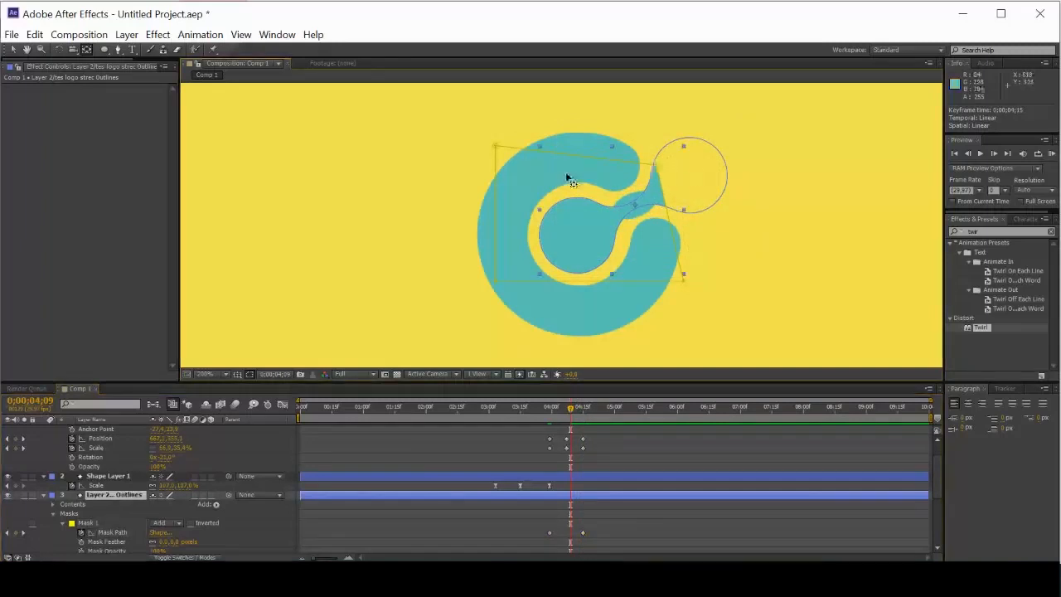
{"action": "left_click", "coordinate": [15, 50]}
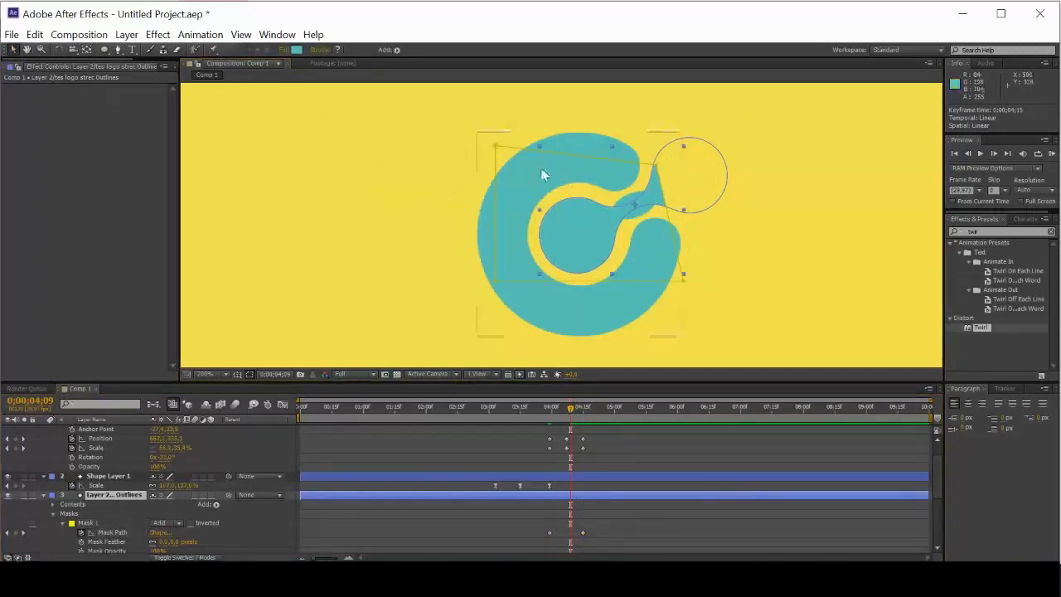
{"action": "left_click", "coordinate": [659, 170]}
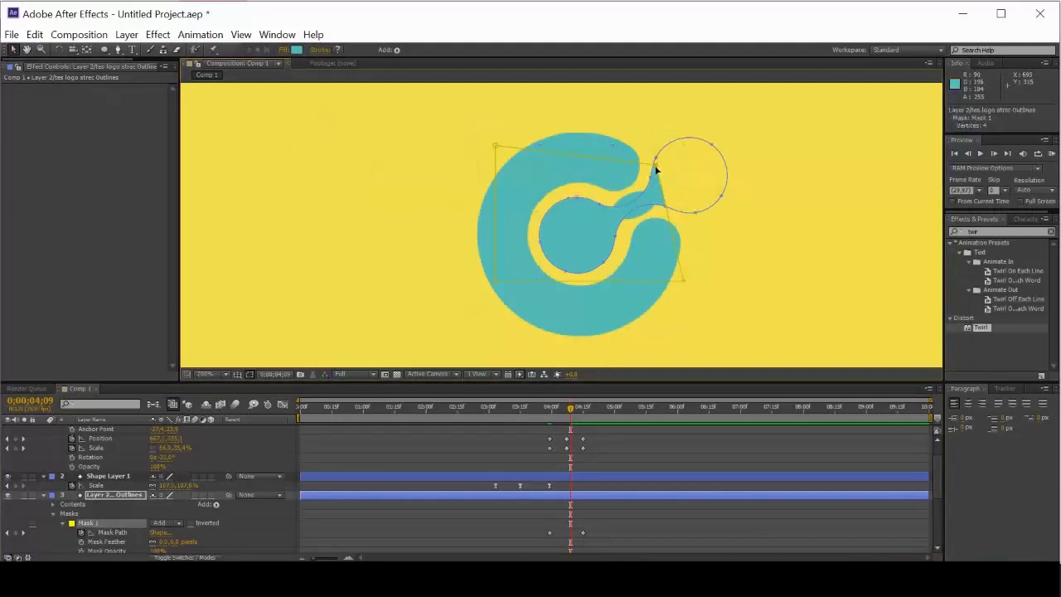
{"action": "left_click", "coordinate": [653, 179]}
{"action": "left_click_drag", "start_coordinate": [652, 179], "coordinate": [643, 198]}
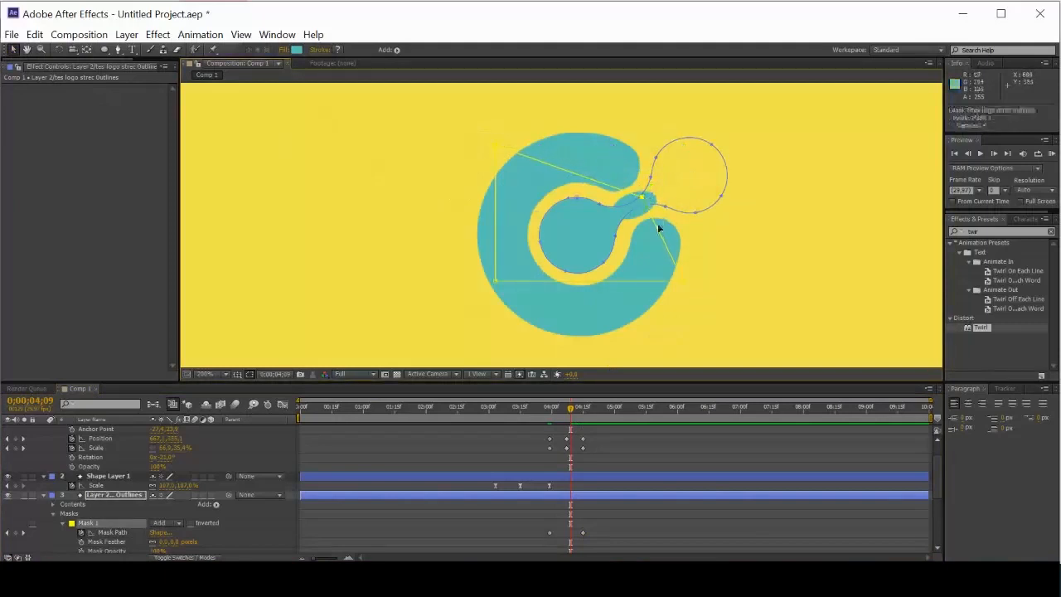
Step: Pull Mask 1's lower-right vertex up to the moving circle, adding a Mask Path keyframe slightly before 0;00;04;09
{"action": "left_click", "coordinate": [563, 408]}
{"action": "left_click_drag", "start_coordinate": [617, 251], "coordinate": [616, 202]}
{"action": "left_click_drag", "start_coordinate": [554, 405], "coordinate": [571, 408]}
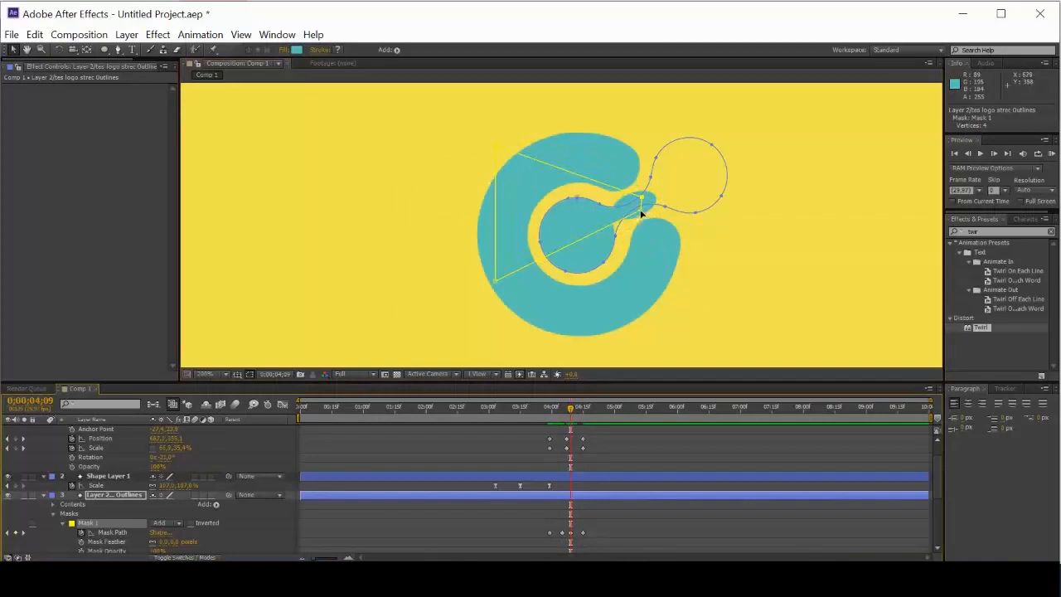
Step: At 0;00;04;11 and 0;00;04;12, pull Mask 1's right-hand vertices inside the moving circle, adding Mask Path keyframes
{"action": "left_click_drag", "start_coordinate": [654, 227], "coordinate": [668, 189]}
{"action": "key", "text": "Page_Down"}
{"action": "key", "text": "Page_Down"}
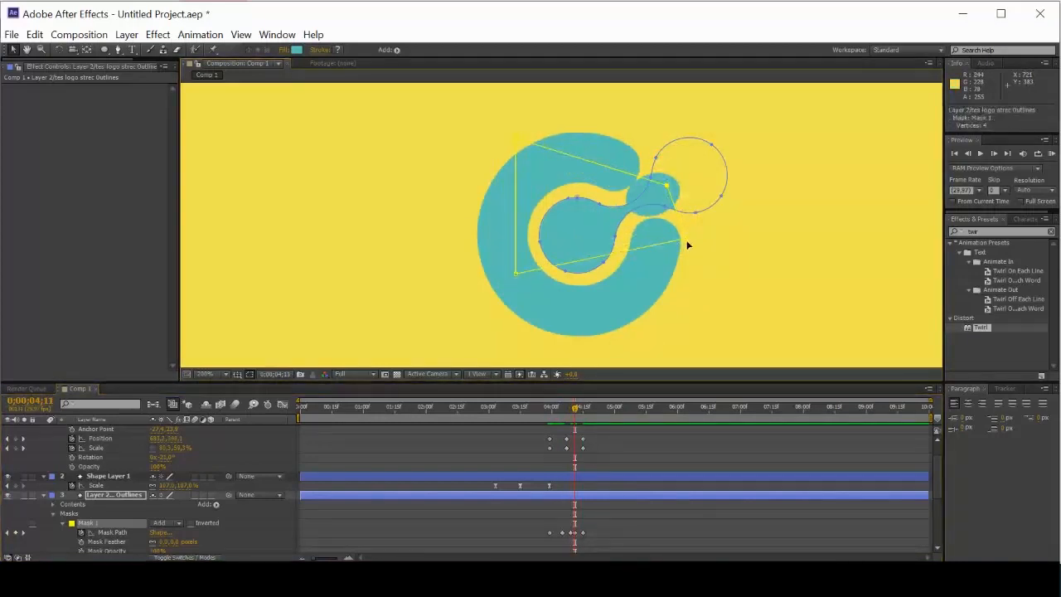
{"action": "mouse_move", "coordinate": [588, 416]}
{"action": "left_mouse_down"}
{"action": "mouse_move", "coordinate": [563, 421]}
{"action": "mouse_move", "coordinate": [577, 419]}
{"action": "left_mouse_up"}
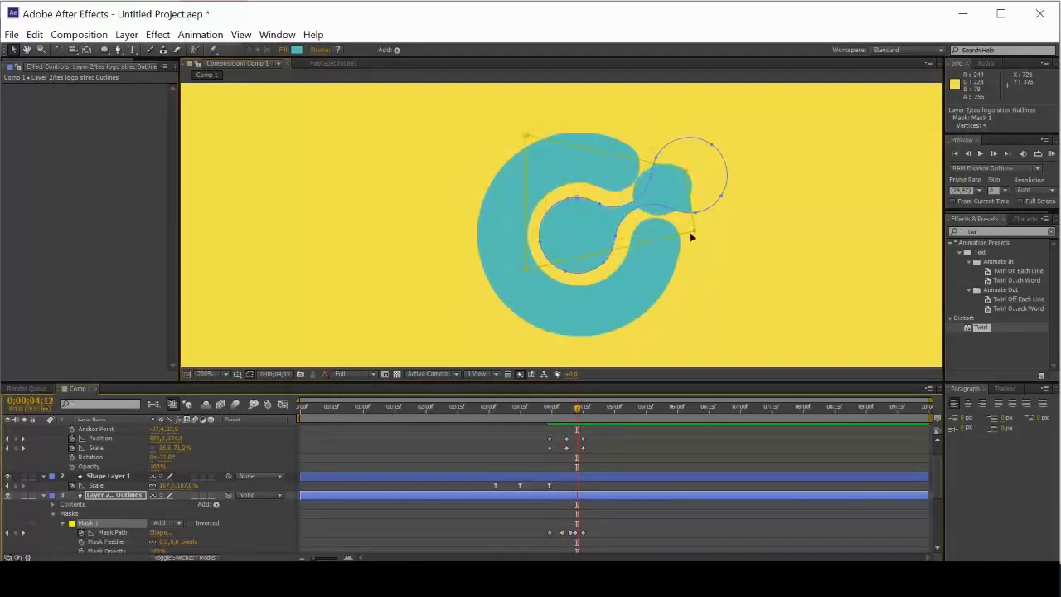
{"action": "left_click_drag", "start_coordinate": [690, 233], "coordinate": [660, 213]}
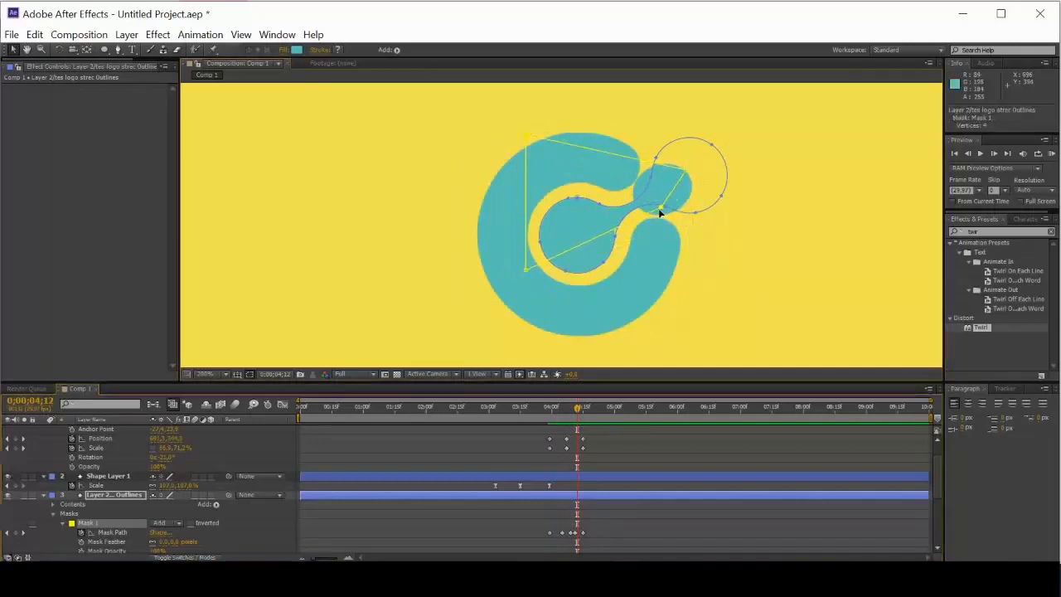
Step: At 0;00;04;13, pull Mask 1's upper-right and lower-right vertices inward so the mask stays within the moving circle
{"action": "left_click_drag", "start_coordinate": [577, 410], "coordinate": [579, 414]}
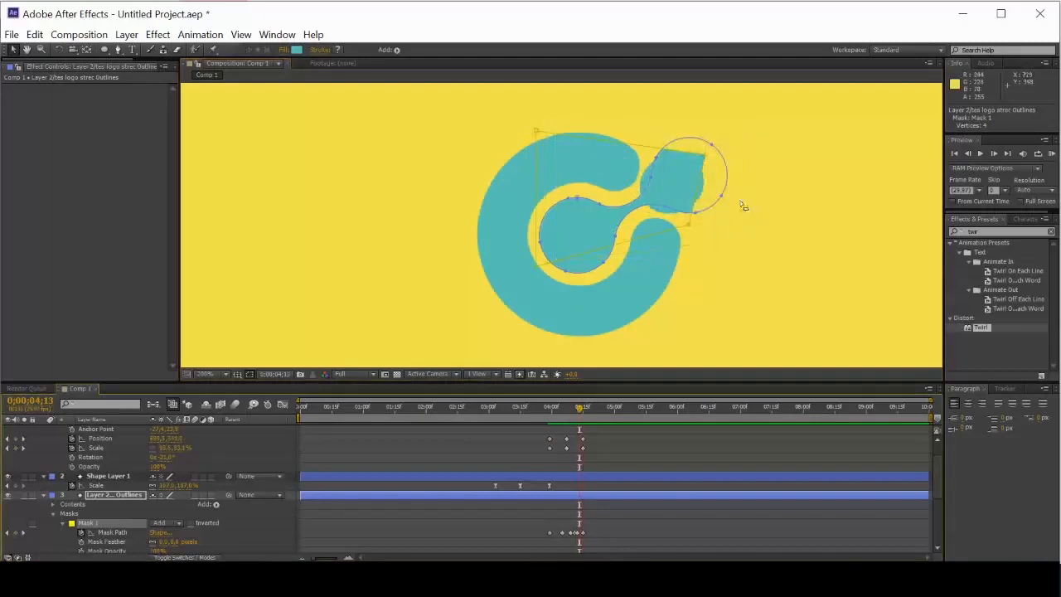
{"action": "left_click_drag", "start_coordinate": [702, 170], "coordinate": [662, 165]}
{"action": "left_click_drag", "start_coordinate": [689, 223], "coordinate": [682, 206]}
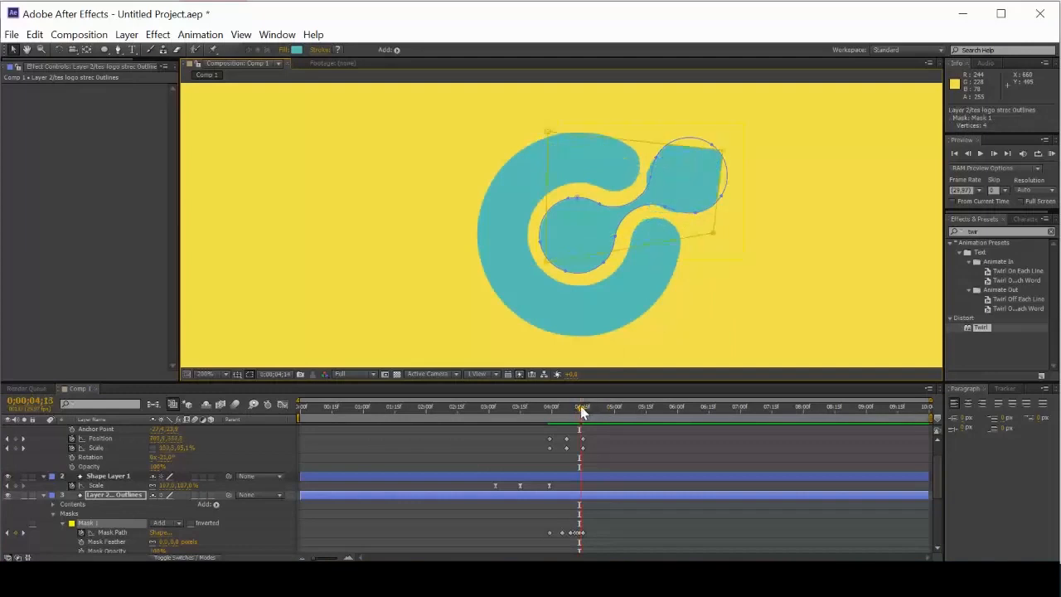
Step: Deselect the layer and preview the connector and circle animation from 0;00;04;00
{"action": "left_click_drag", "start_coordinate": [581, 406], "coordinate": [551, 407]}
{"action": "left_click", "coordinate": [257, 146]}
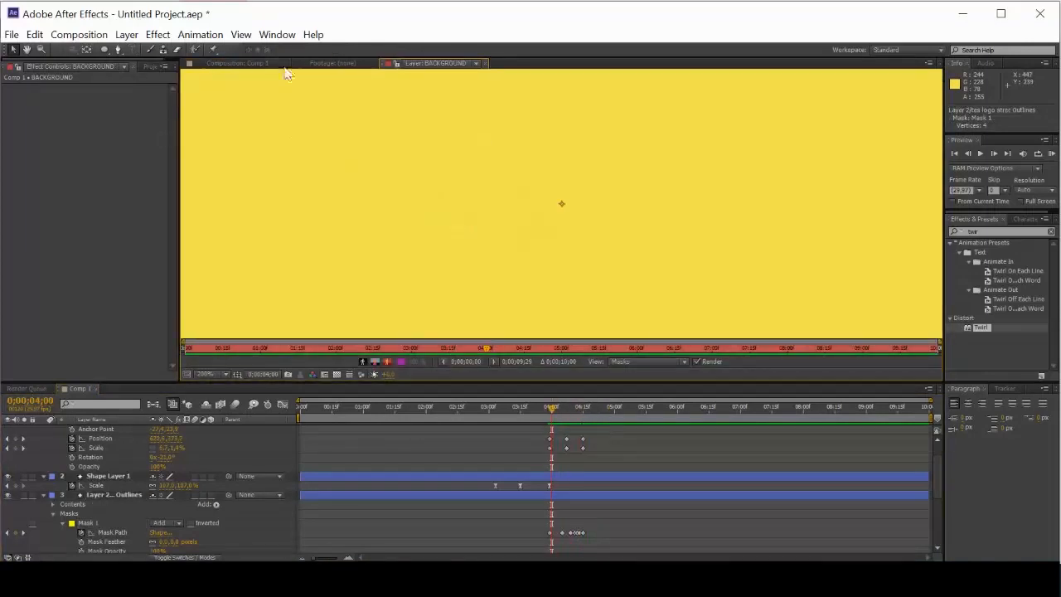
{"action": "key", "text": "space"}
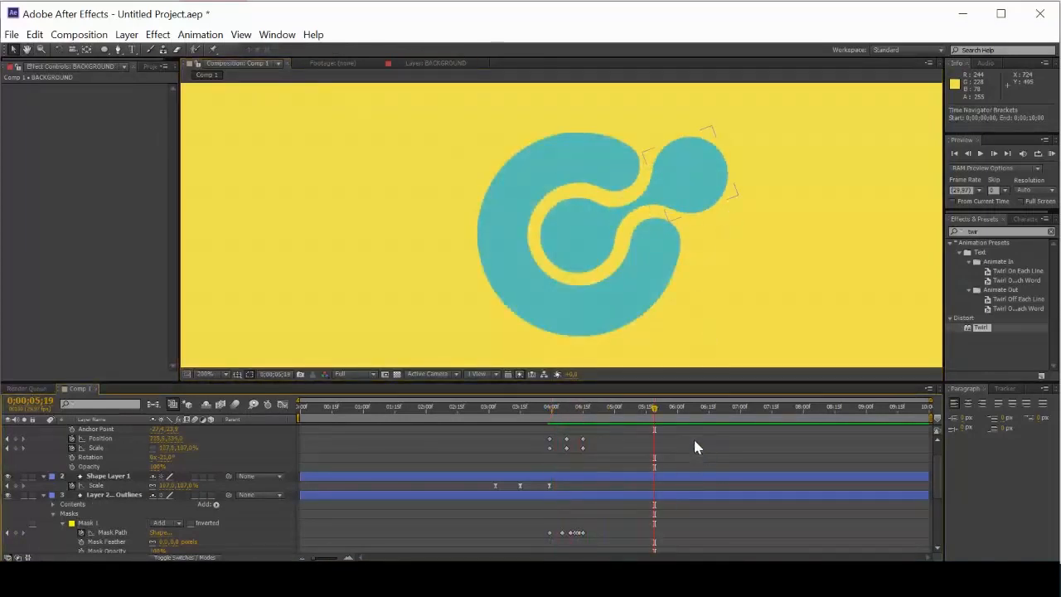
Step: At 0;00;04;12, pull Mask 1's upper-right vertex further inside the moving circle
{"action": "left_click_drag", "start_coordinate": [627, 417], "coordinate": [578, 439]}
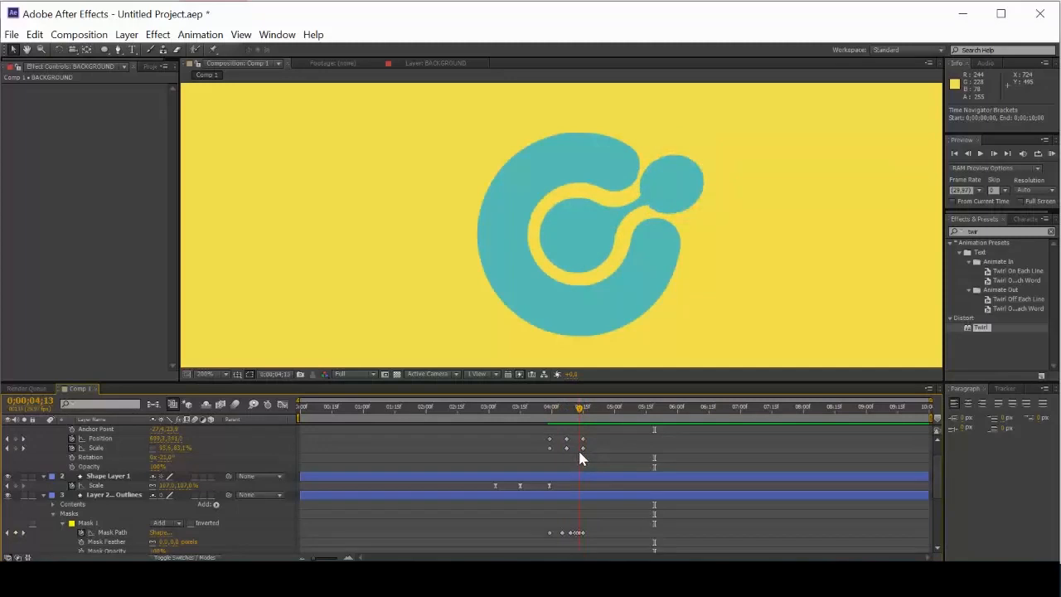
{"action": "key", "text": "Page_Up"}
{"action": "left_click", "coordinate": [686, 173]}
{"action": "left_click_drag", "start_coordinate": [686, 172], "coordinate": [658, 186]}
Step: Shorten the work area to end just after the last keyframes and preview the full logo animation
{"action": "left_click_drag", "start_coordinate": [577, 405], "coordinate": [550, 405]}
{"action": "double_click", "coordinate": [319, 89]}
{"action": "key", "text": "space"}
{"action": "left_click_drag", "start_coordinate": [934, 414], "coordinate": [600, 415]}
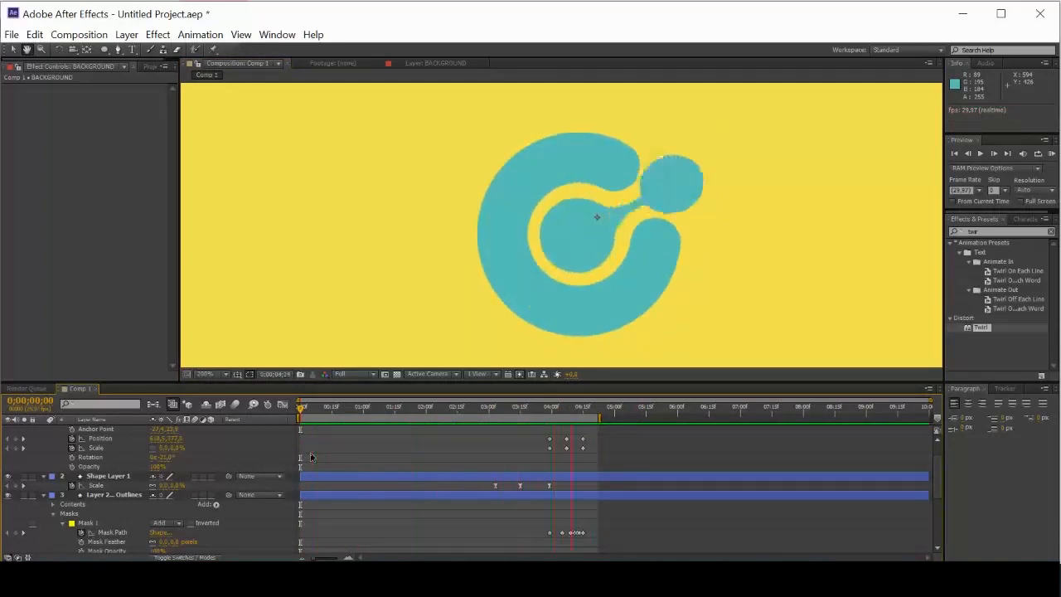
{"action": "key", "text": "space"}
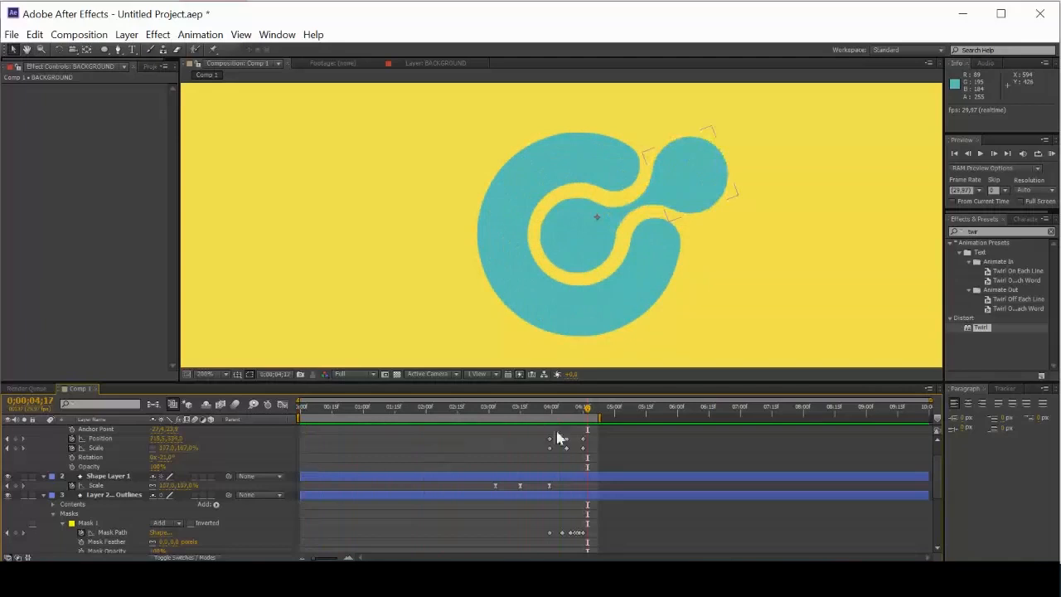
Step: At 0;00;04;14, reshape Mask 1's right-hand corners to fit within the moving circle, and preview the animation
{"action": "left_click", "coordinate": [581, 532]}
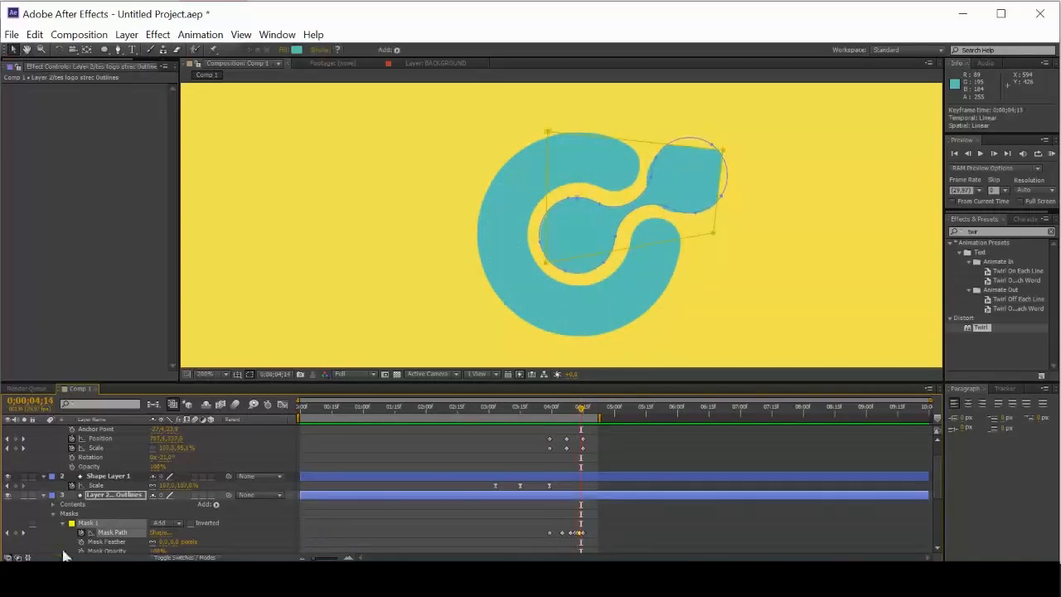
{"action": "left_click_drag", "start_coordinate": [722, 154], "coordinate": [691, 224]}
{"action": "mouse_move", "coordinate": [689, 262]}
{"action": "left_mouse_down"}
{"action": "mouse_move", "coordinate": [692, 217]}
{"action": "mouse_move", "coordinate": [703, 265]}
{"action": "left_mouse_up"}
{"action": "key", "text": "space"}
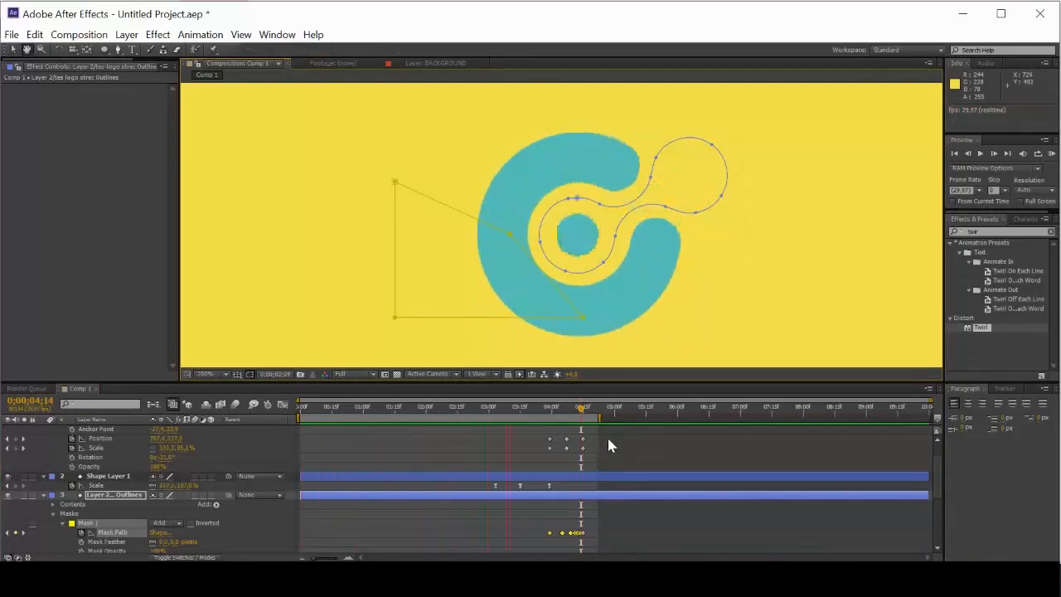
{"action": "left_click", "coordinate": [233, 134]}
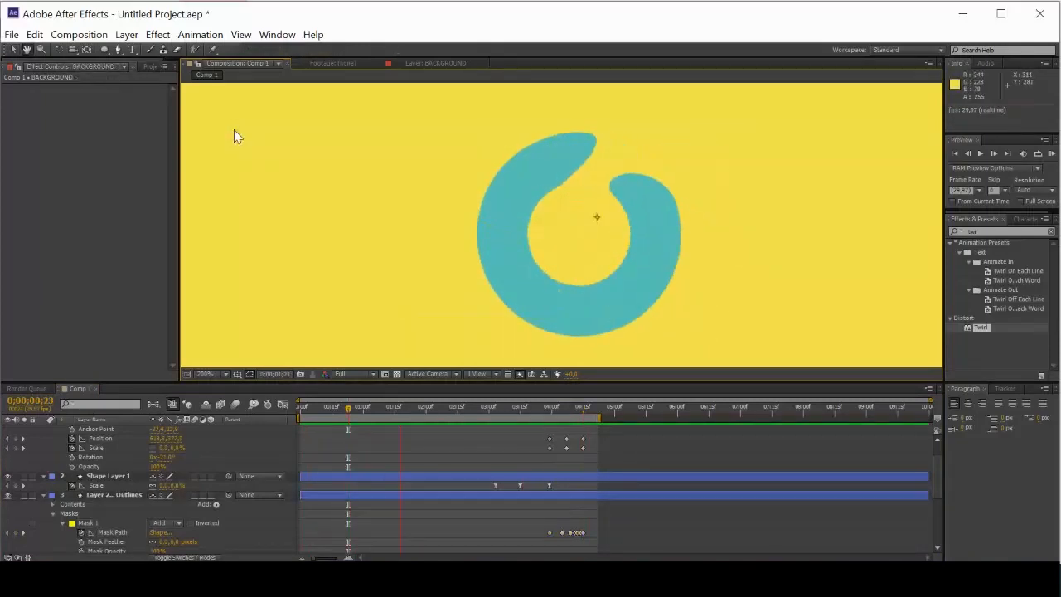